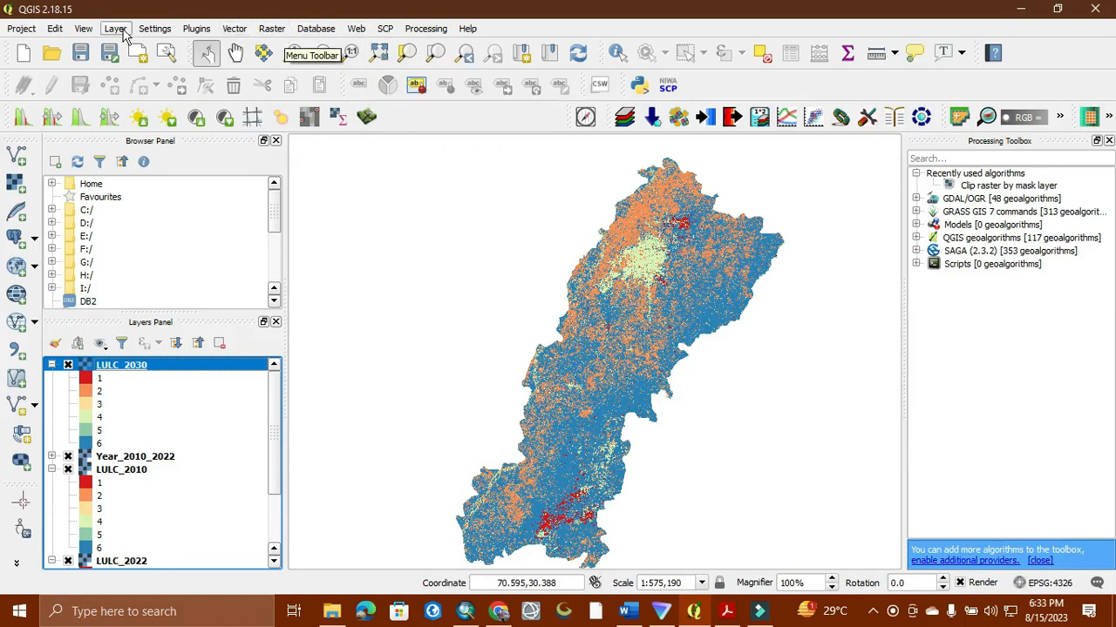
Step: Open the MOLUSCE plugin and assign LULC_2022 as the initial raster and LULC_2030 as the final raster
click(270, 29)
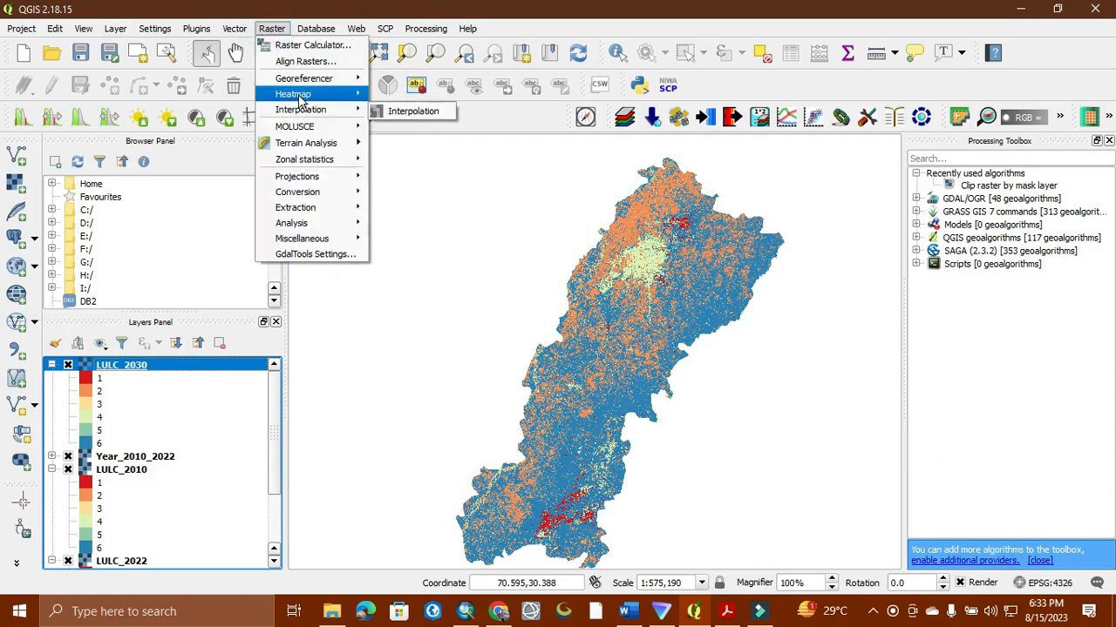
mouse_move(301, 134)
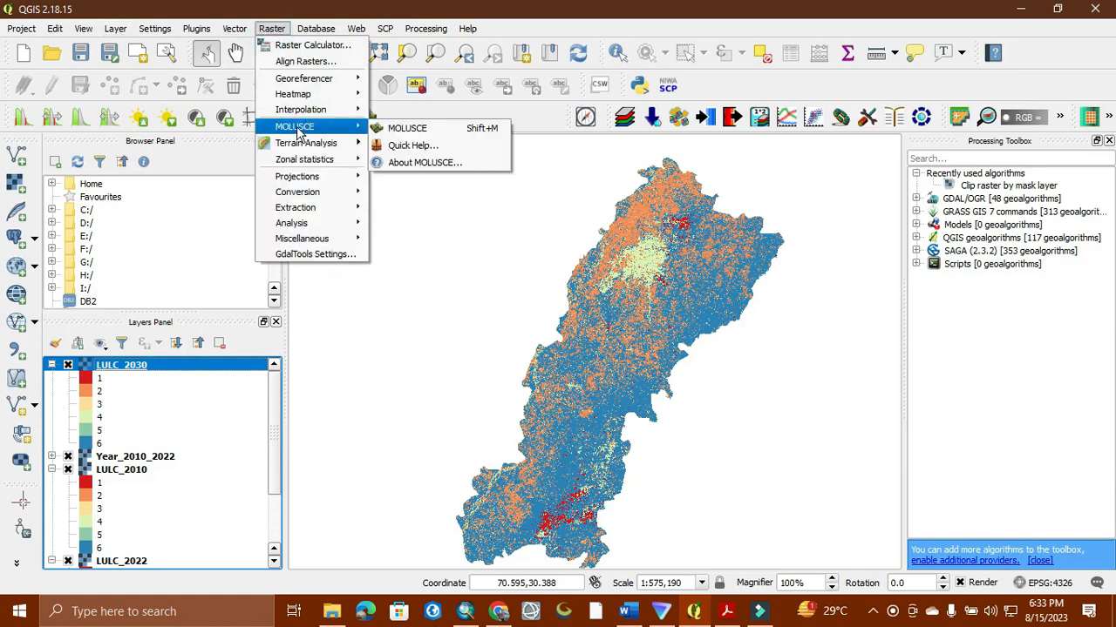
click(385, 129)
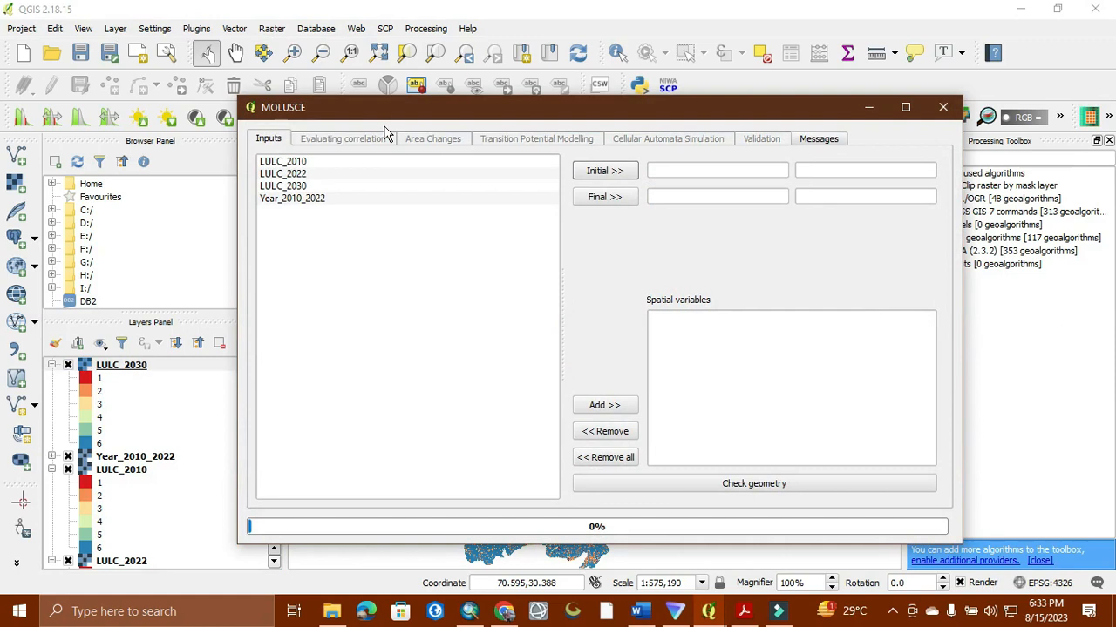
click(297, 175)
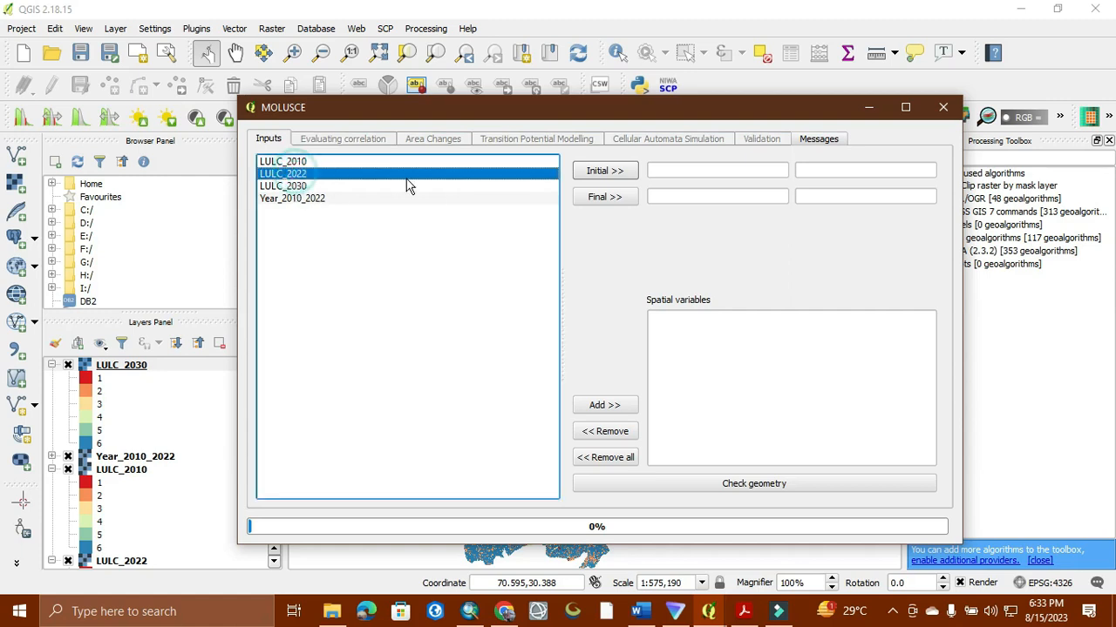
click(610, 172)
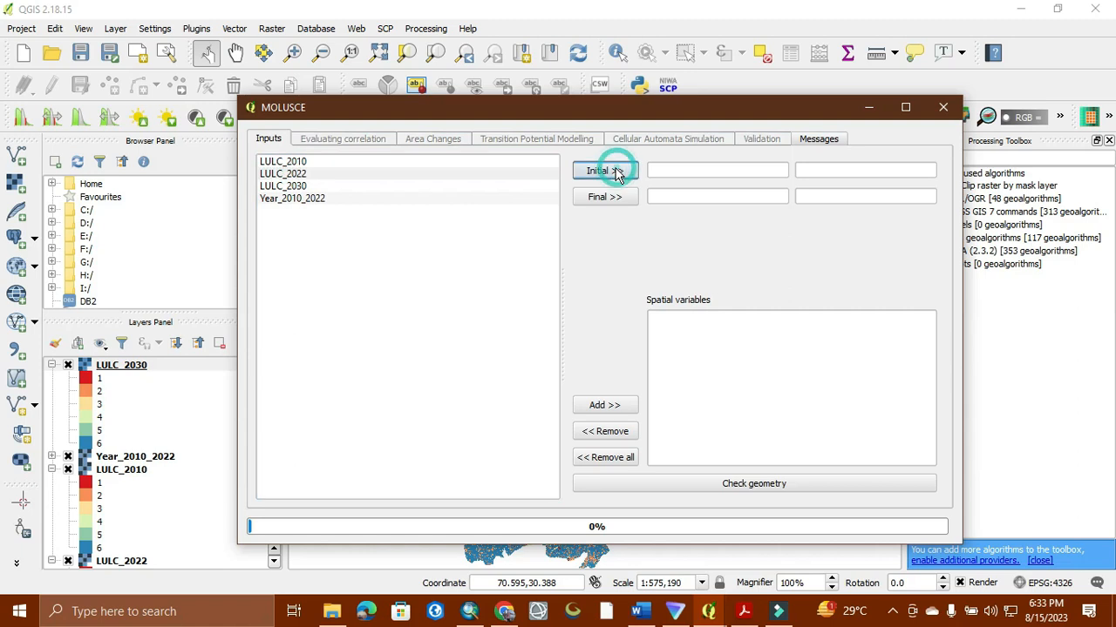
click(309, 187)
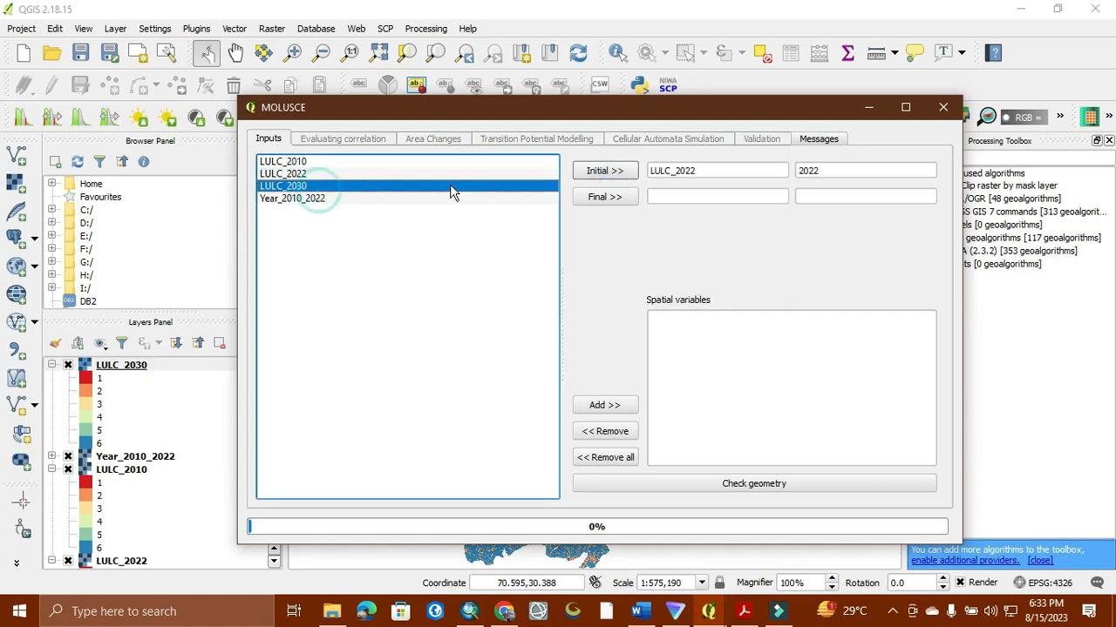
click(606, 197)
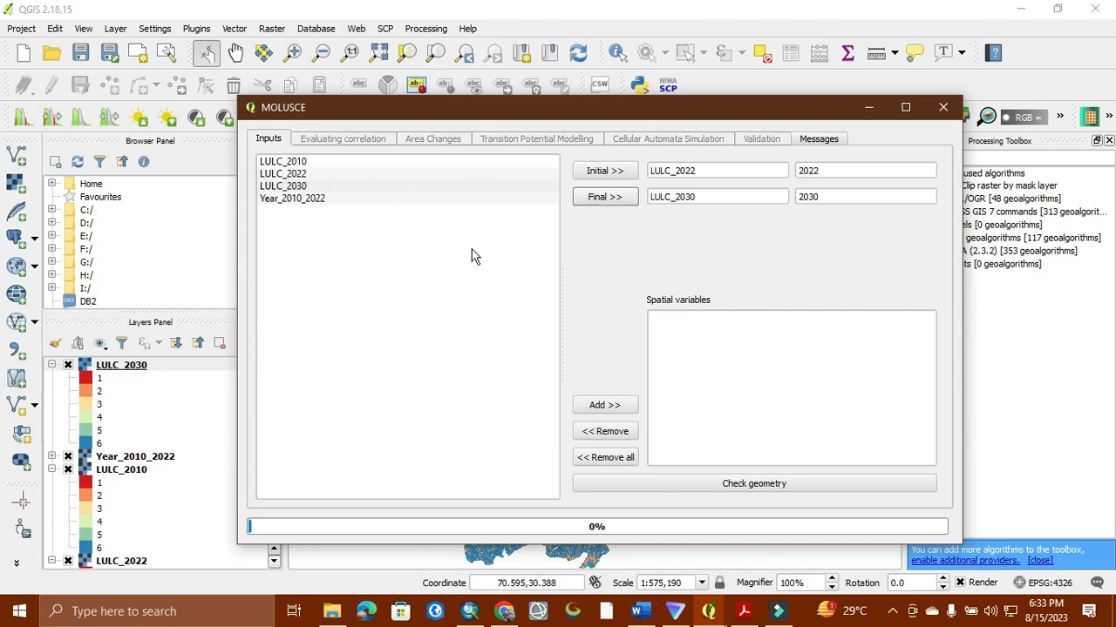
Step: Add LULC_2022 and LULC_2030 as spatial variables and check the geometry of the rasters
click(366, 175)
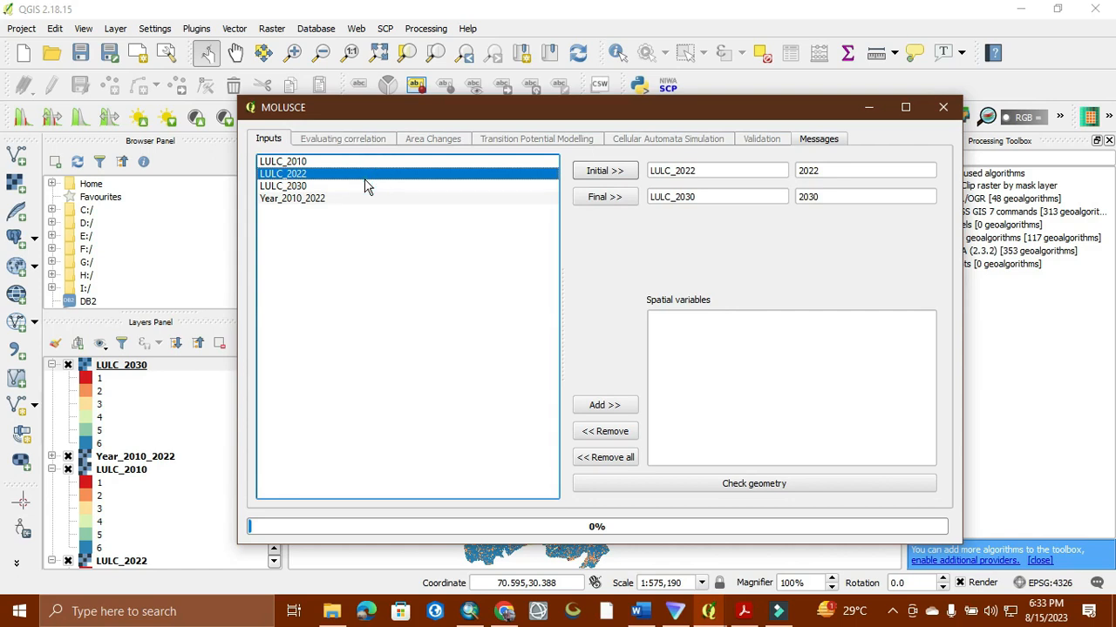
ctrl+click(366, 186)
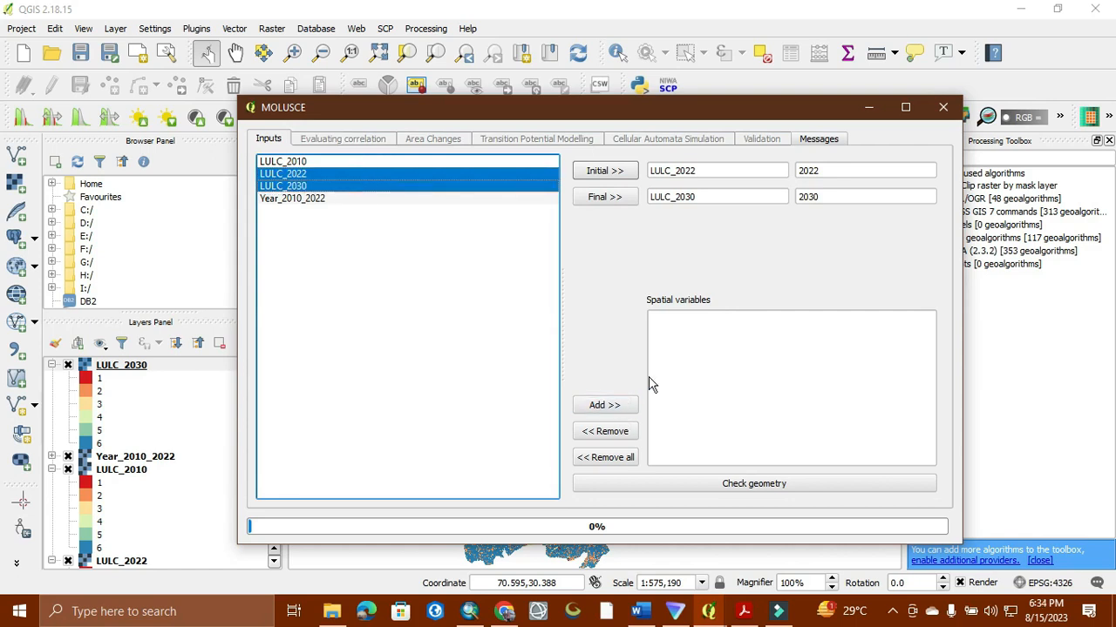
click(589, 410)
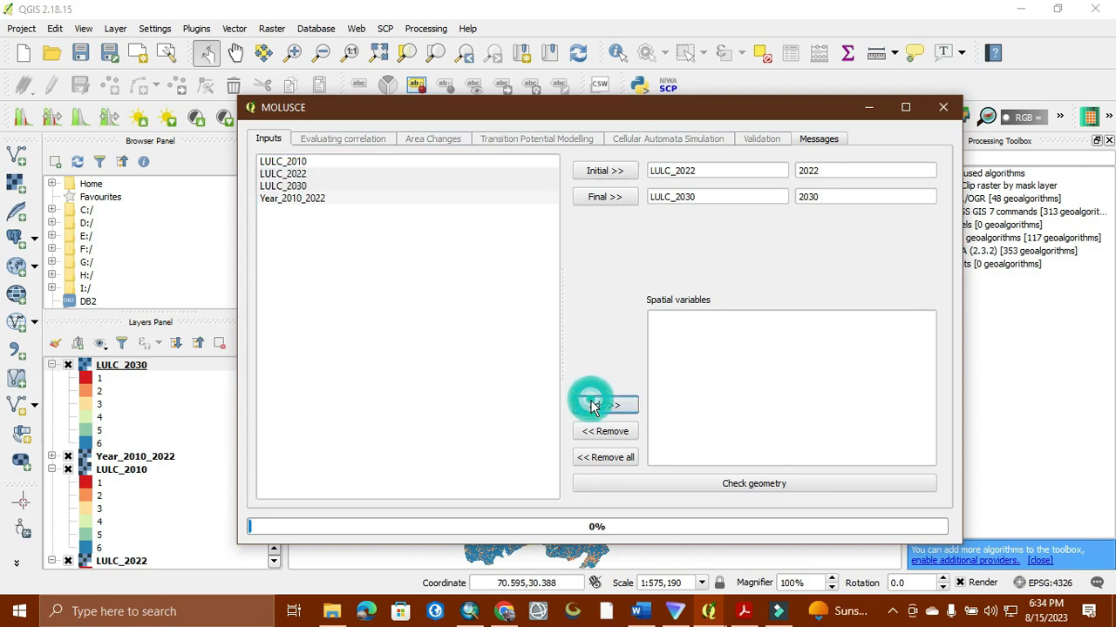
click(695, 319)
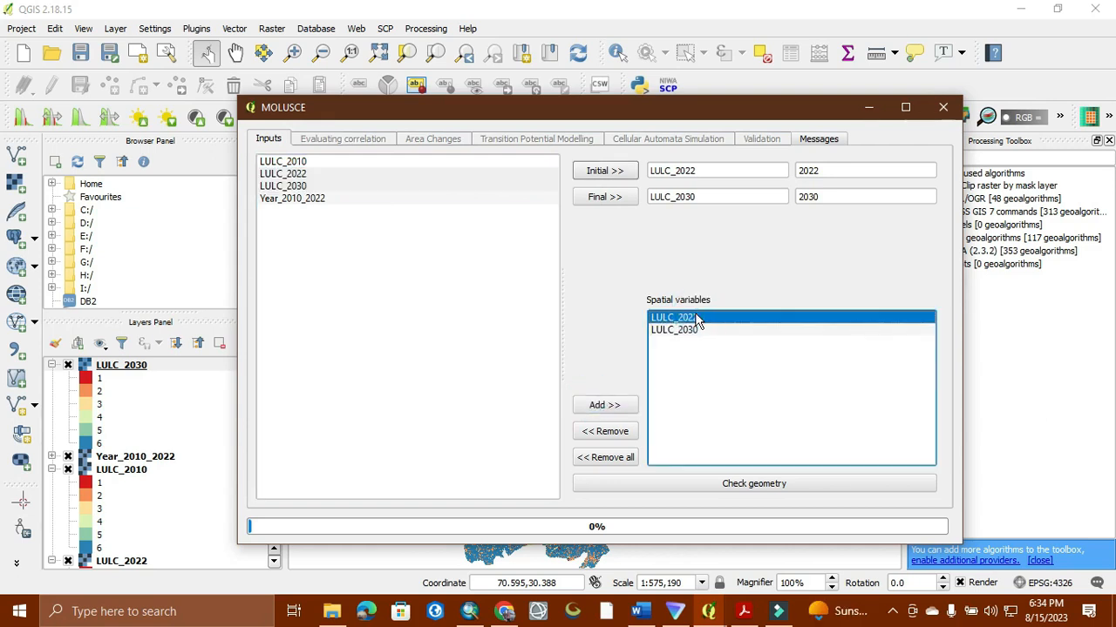
key(shift+Down)
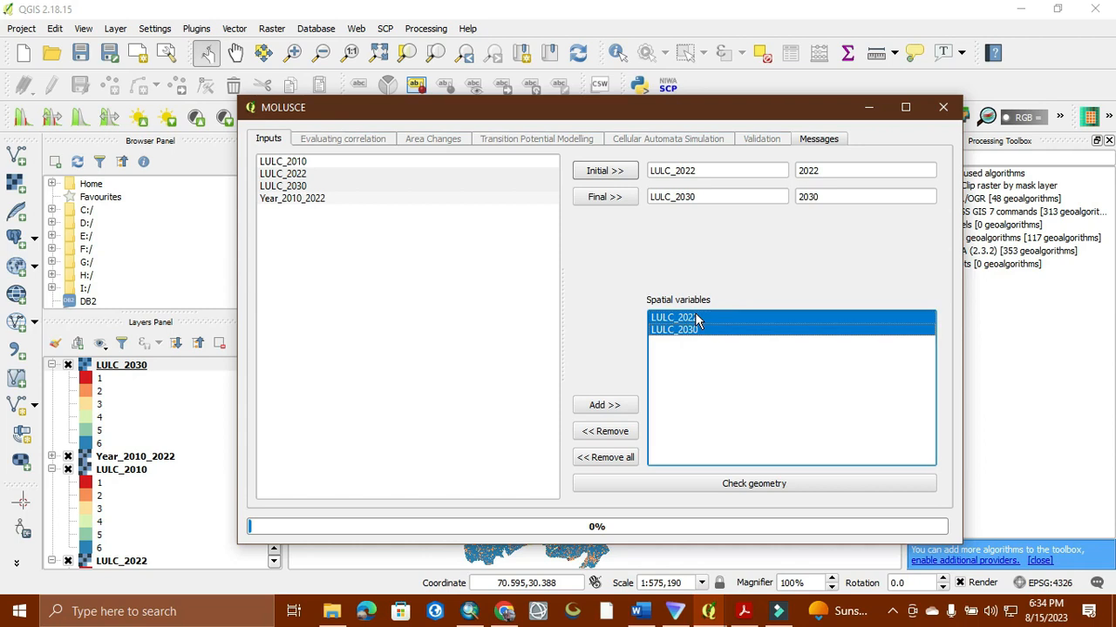
click(750, 486)
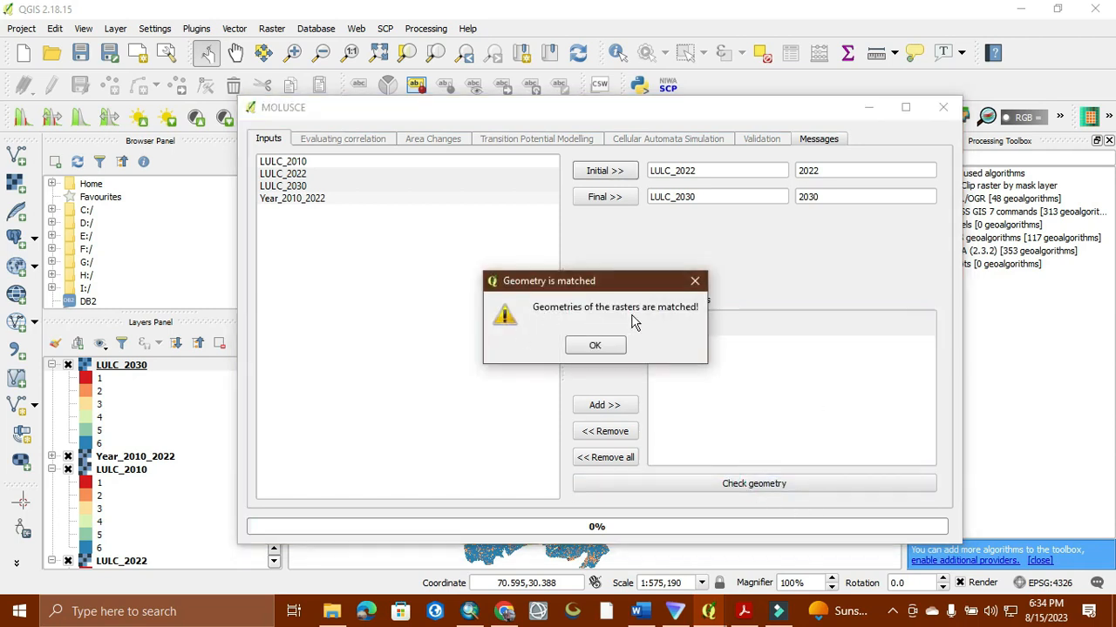
click(579, 346)
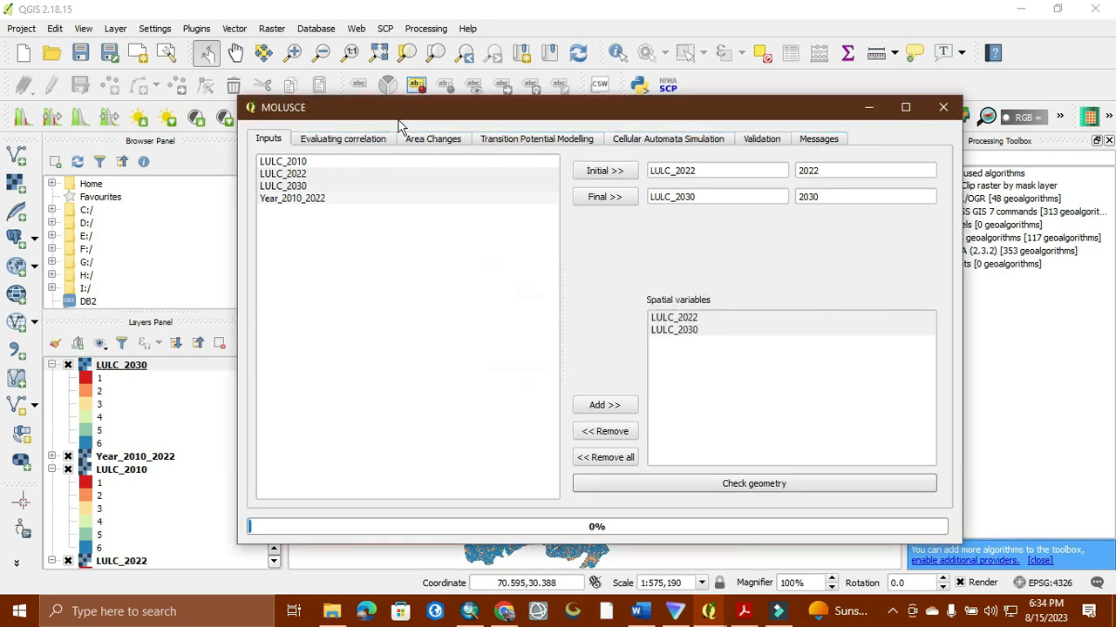
Step: Evaluate the correlation between all rasters using the Pearson's Correlation method
click(366, 141)
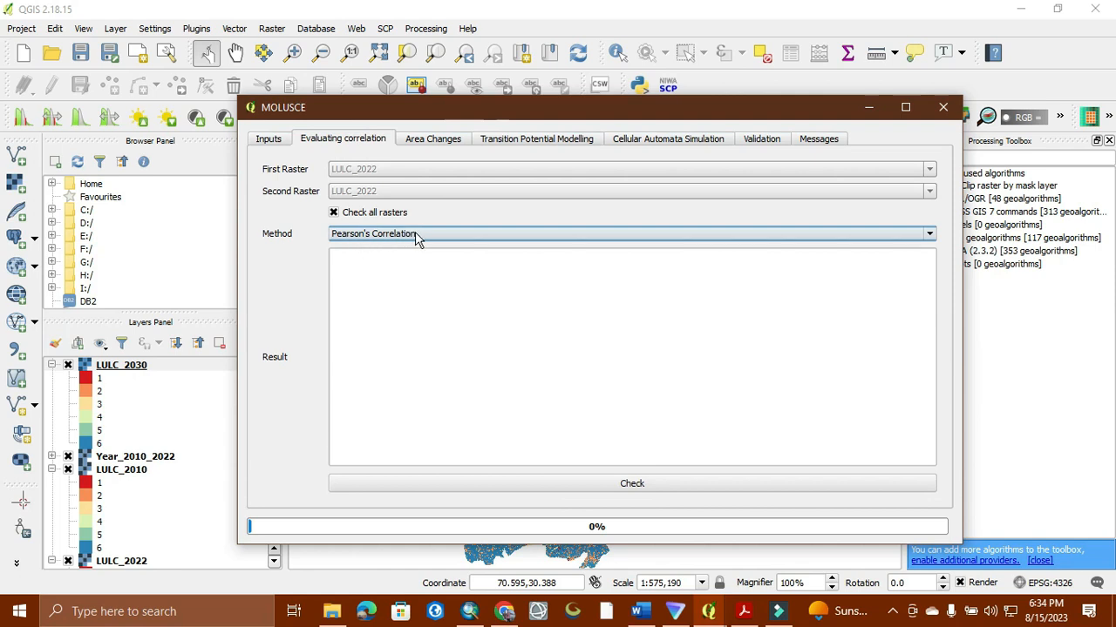
click(512, 233)
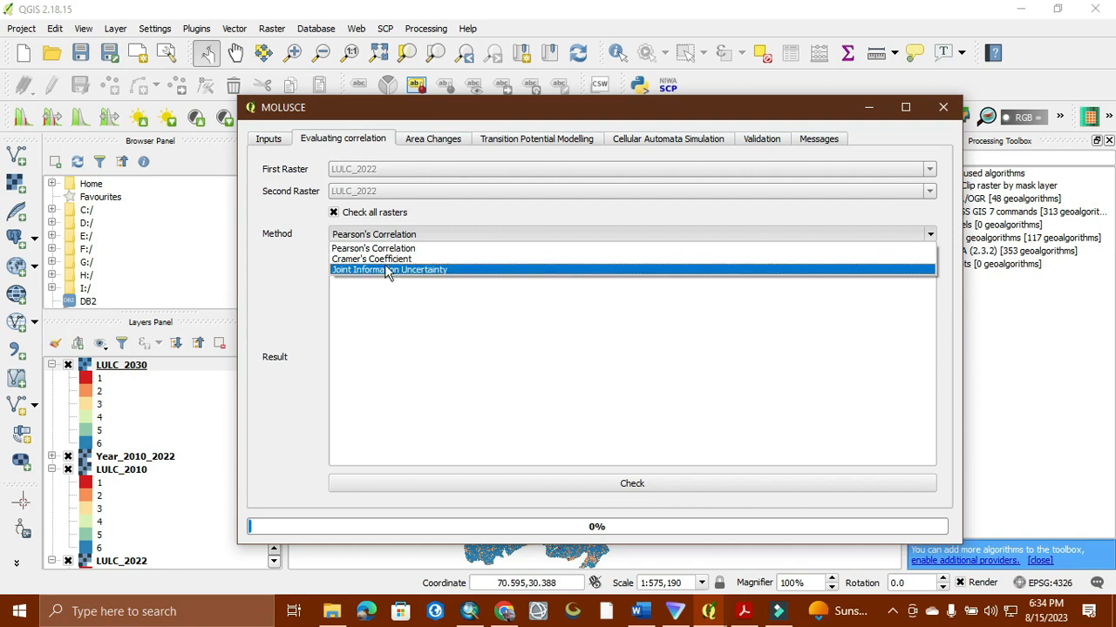
click(386, 249)
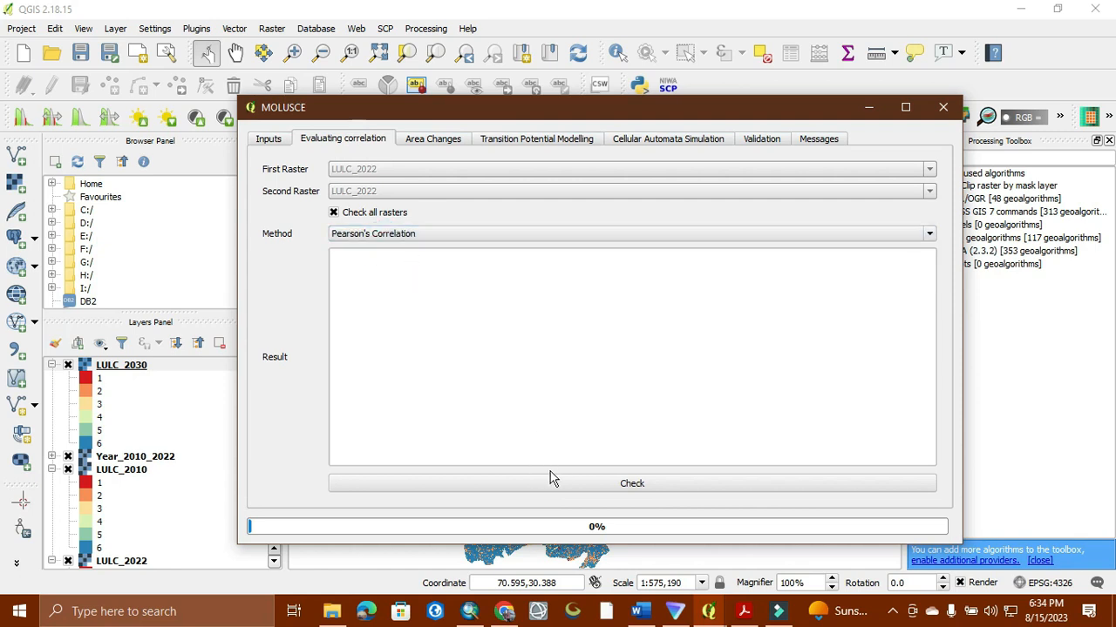
click(526, 484)
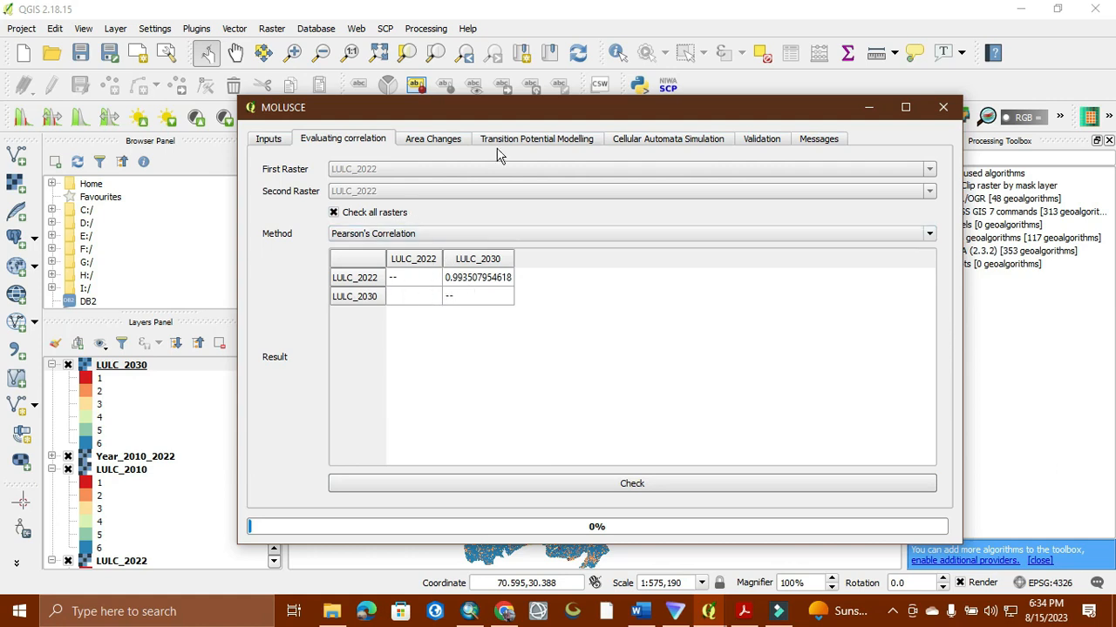
Step: Generate the area change class statistics and transition matrix in raster units, and review the statistics for all classes
click(444, 141)
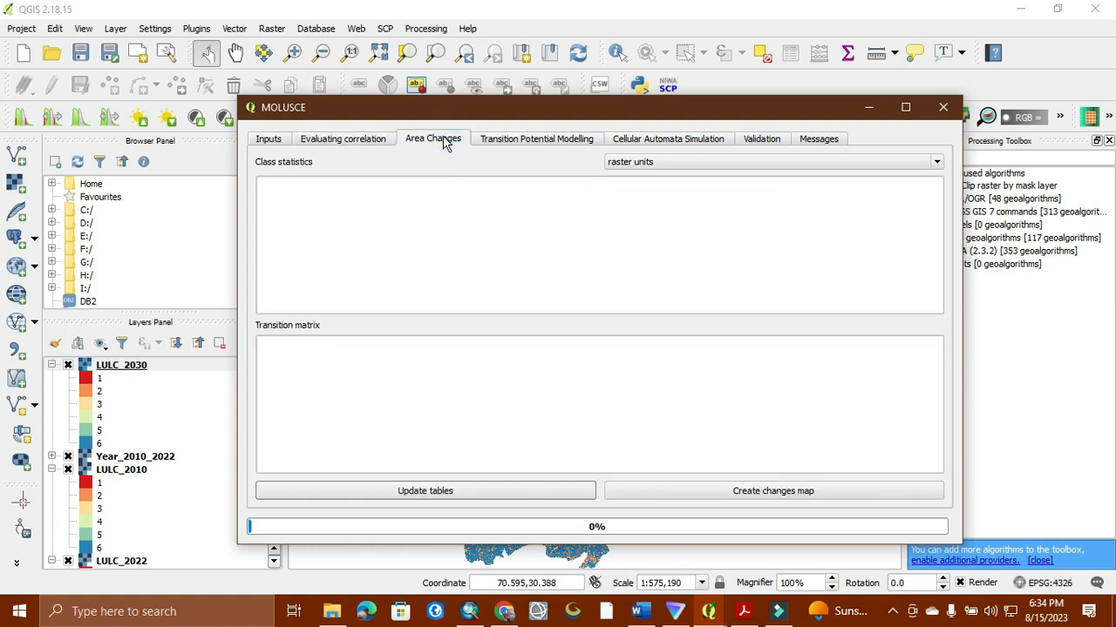
click(649, 163)
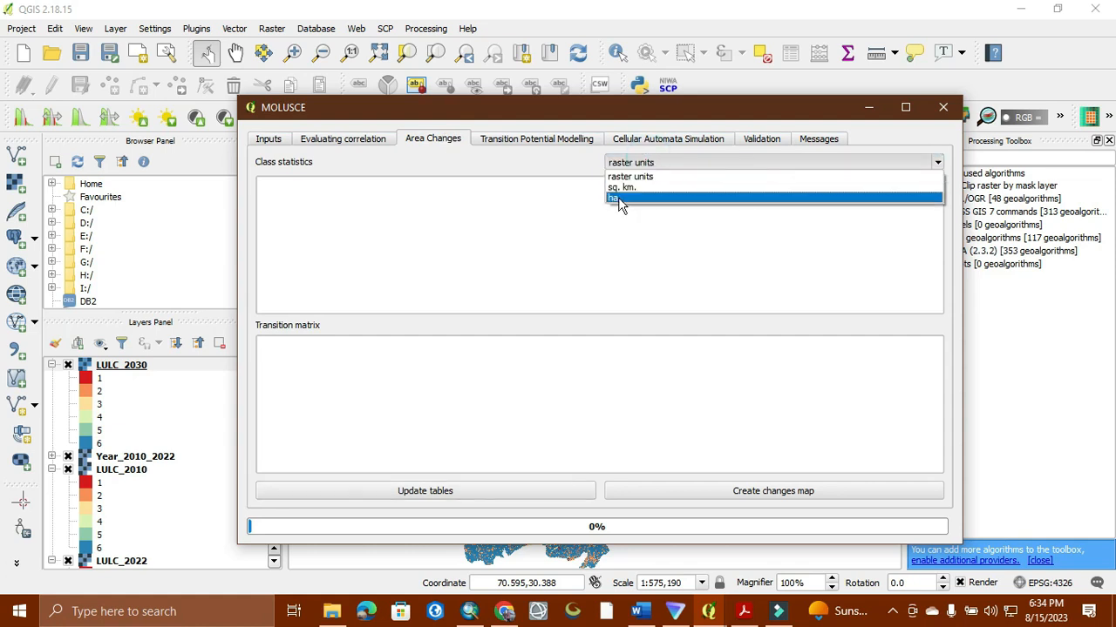
click(640, 178)
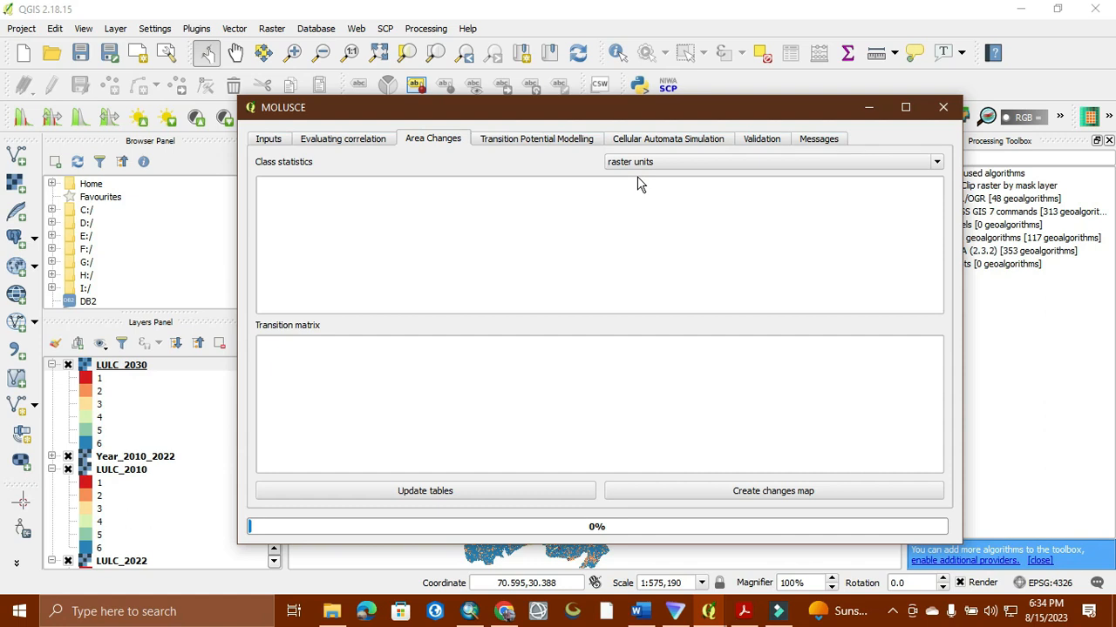
click(429, 492)
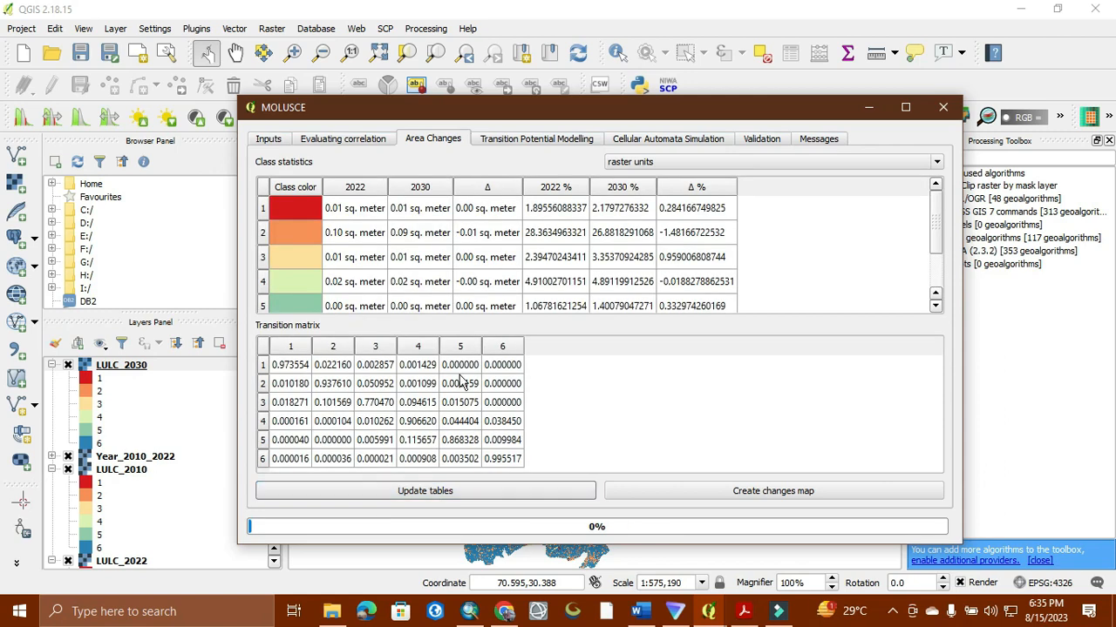
scroll(582, 277, down, 1)
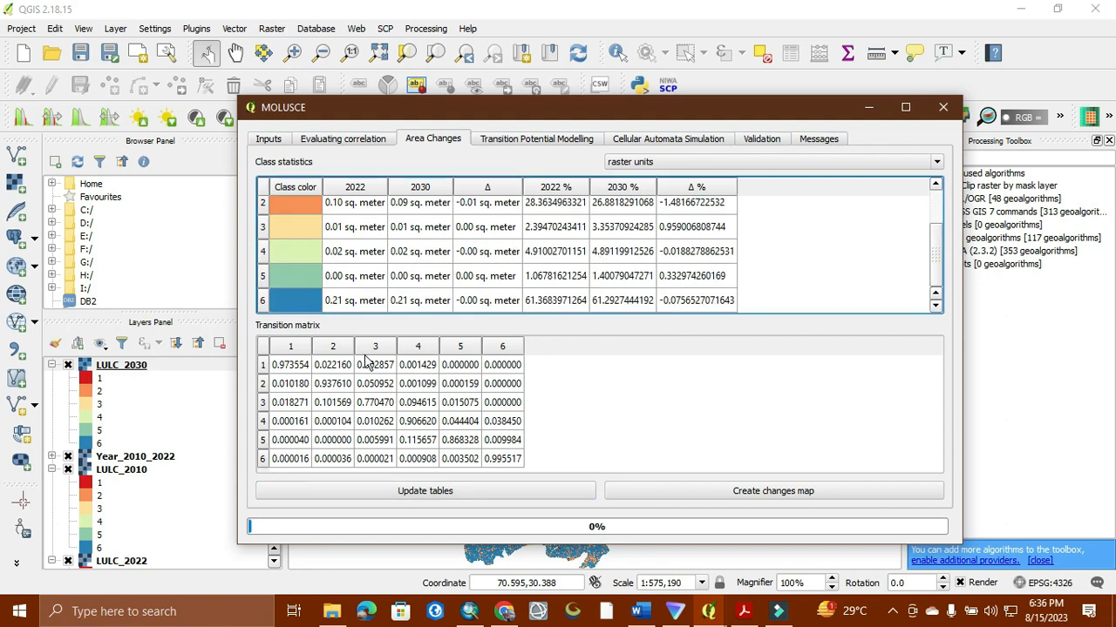
scroll(437, 268, up, 1)
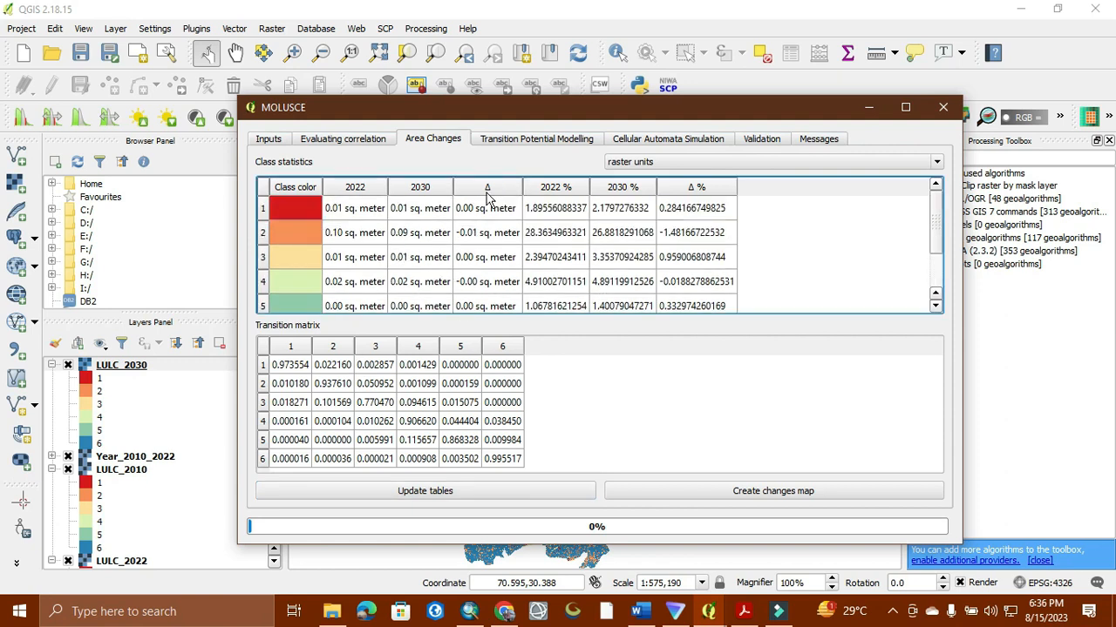
Step: Start creating the changes map and browse to the New Volume (E:) drive for saving it
click(739, 495)
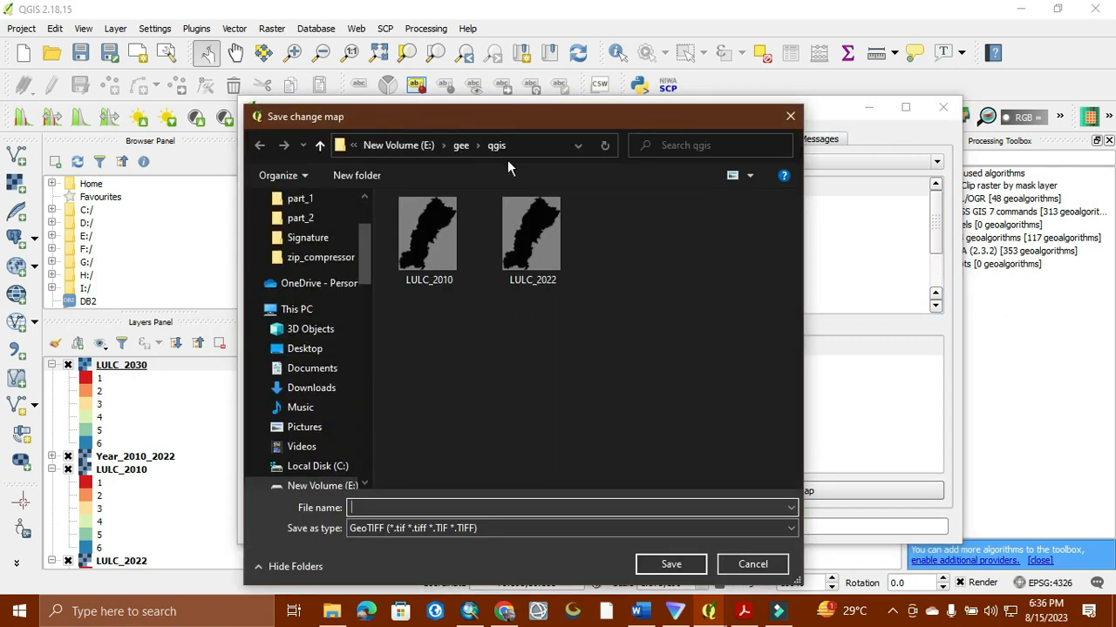
click(414, 146)
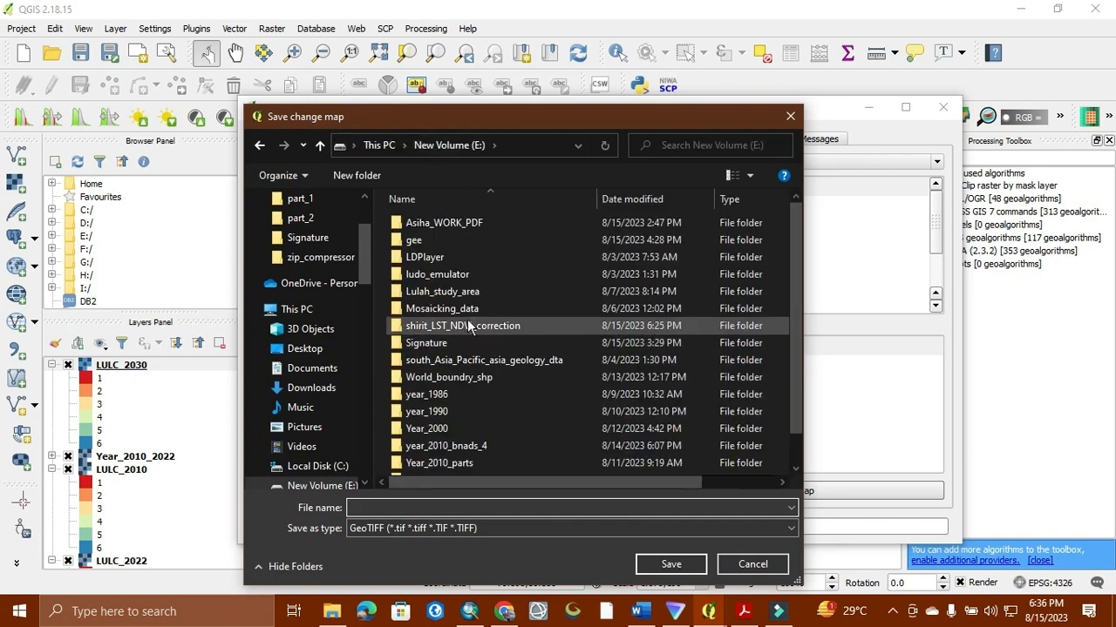
double_click(474, 326)
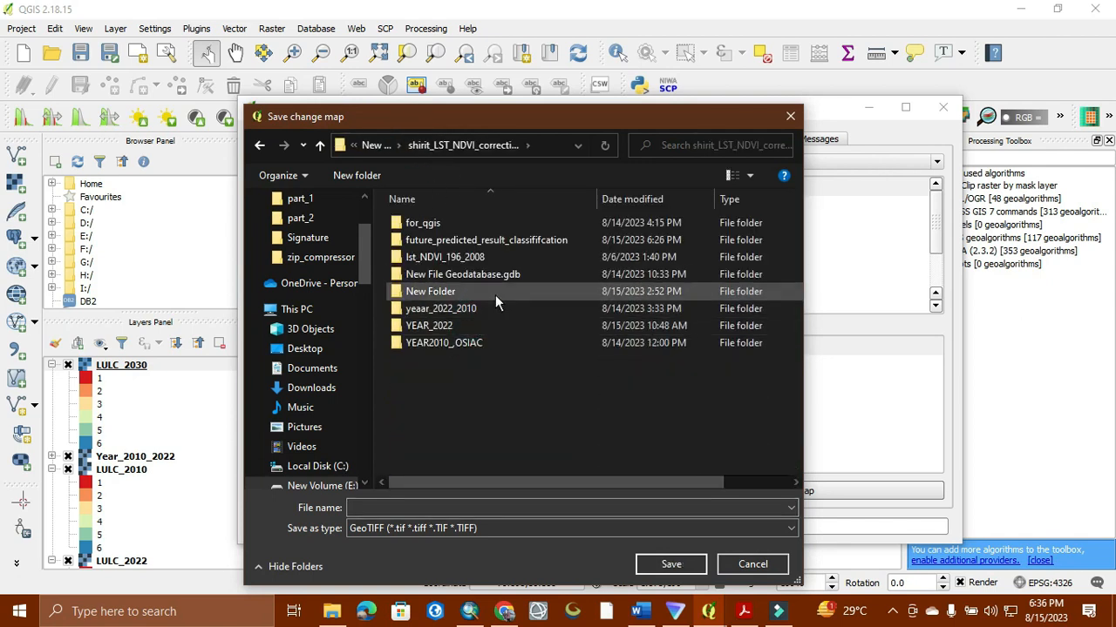
double_click(435, 225)
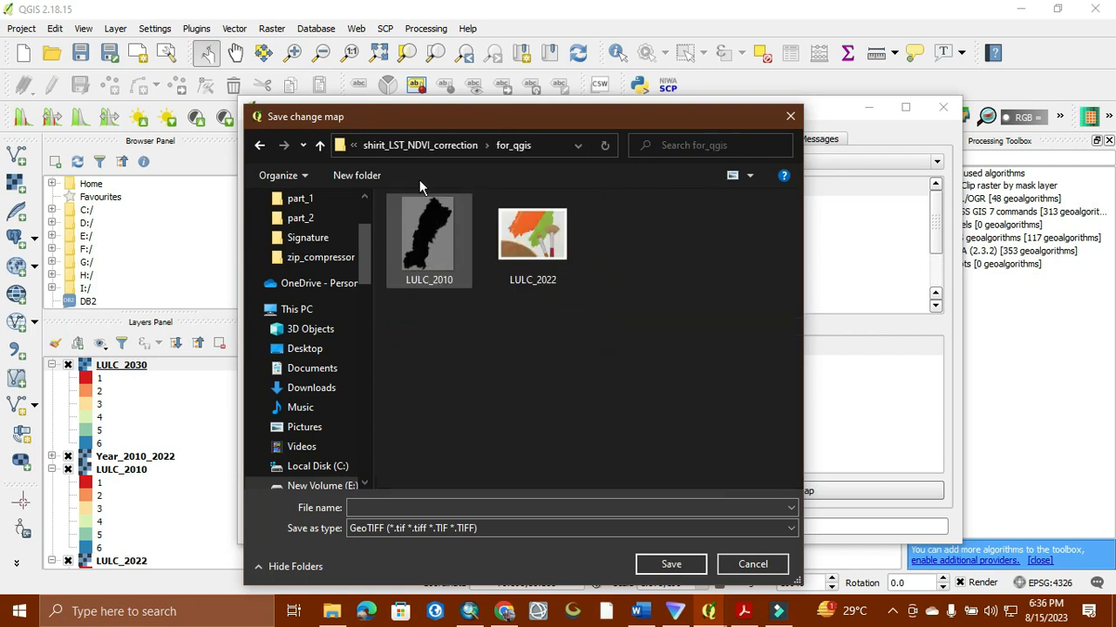
click(440, 144)
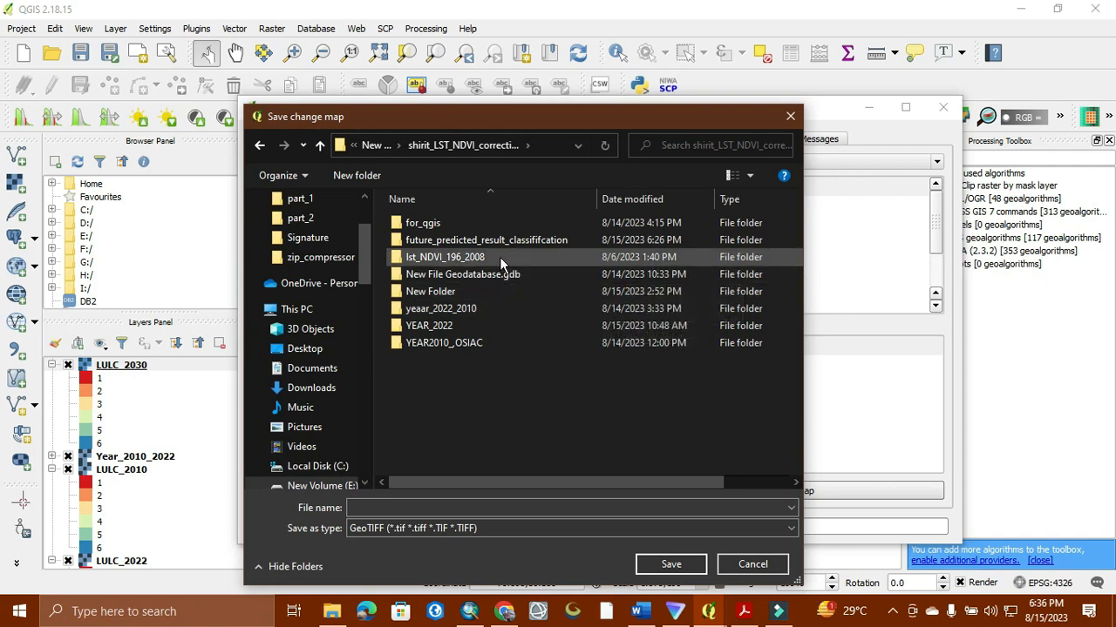
double_click(463, 294)
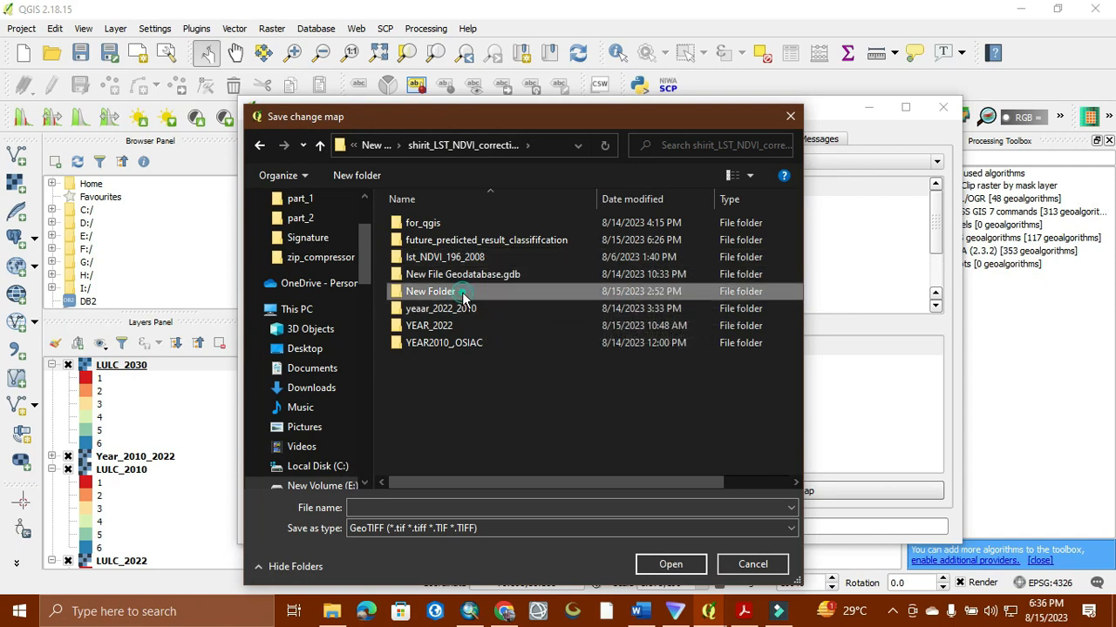
click(417, 145)
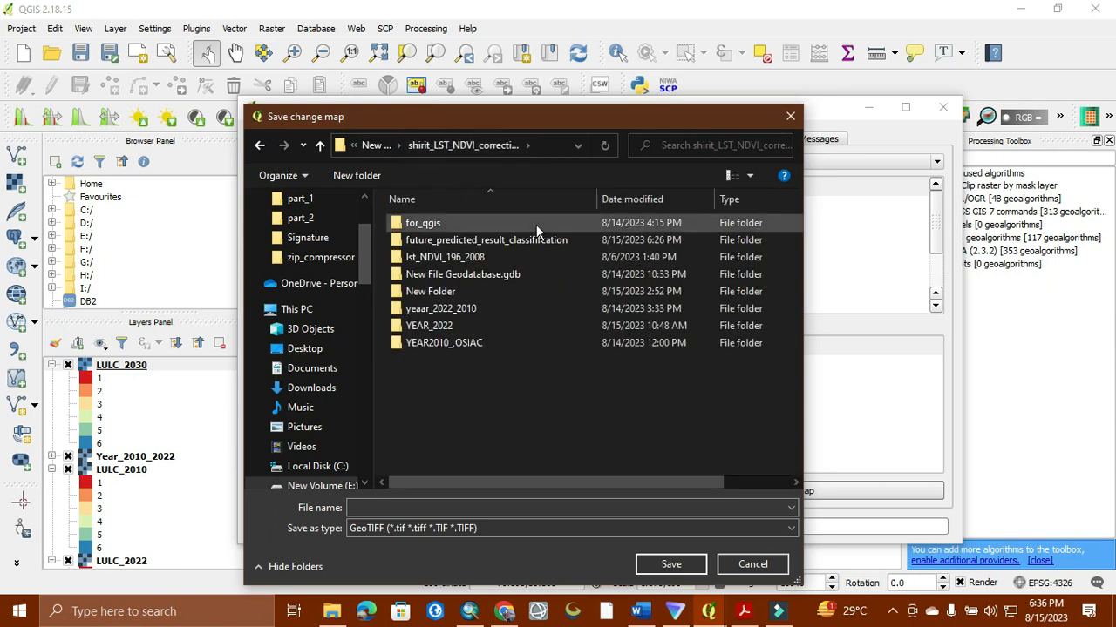
Step: Save the changes map as GeoTIFF year_2022_30 in the change_data folder inside gee
double_click(536, 225)
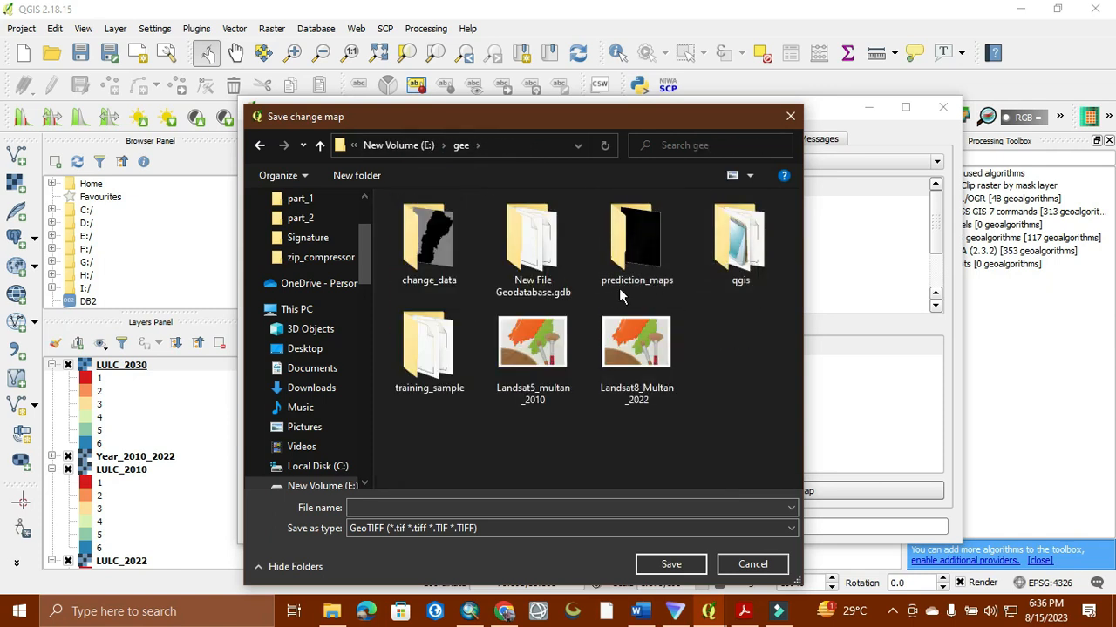
double_click(434, 257)
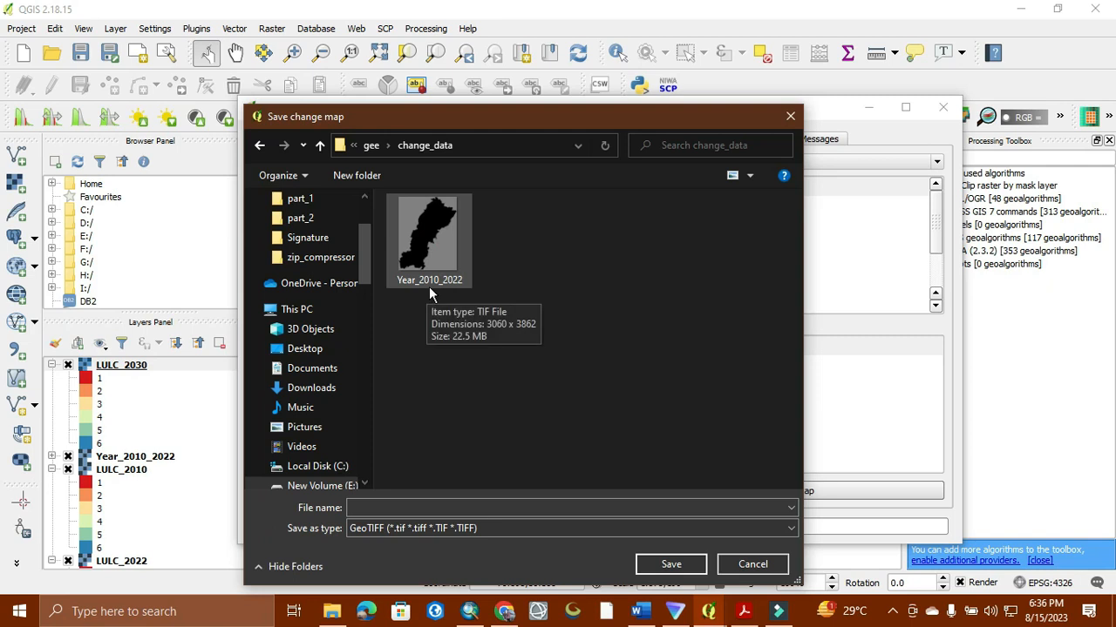
click(436, 508)
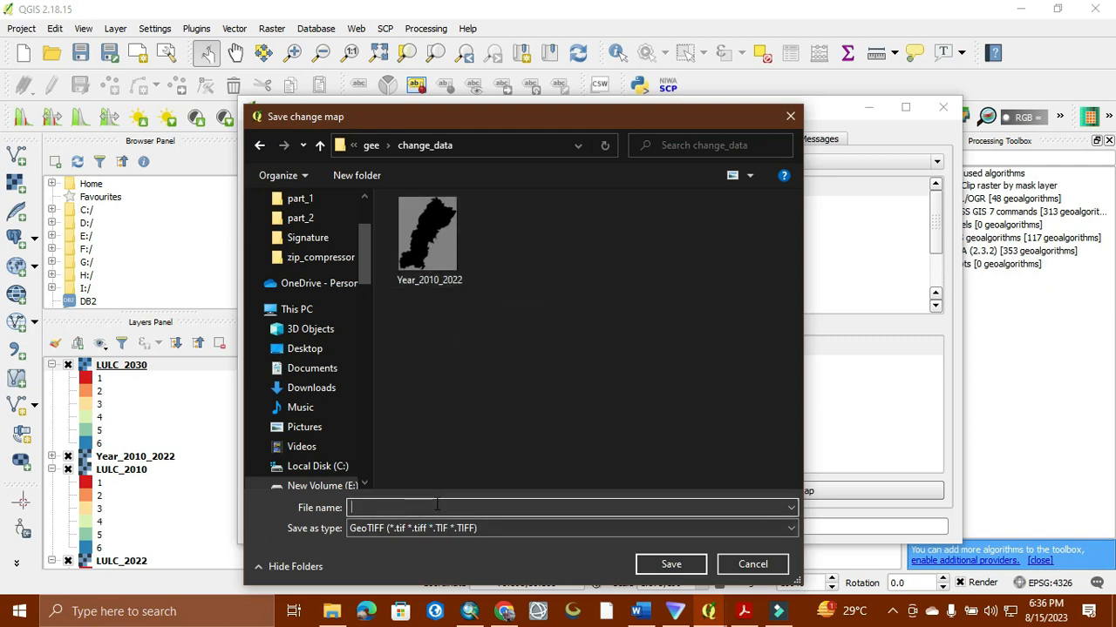
text(year_)
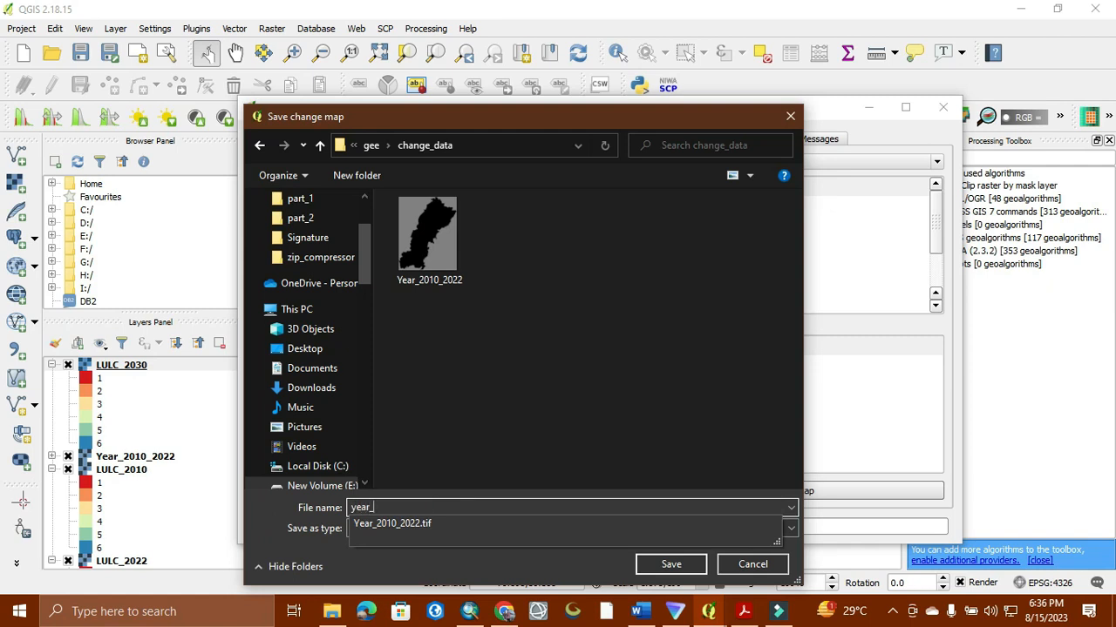
text(2022_30)
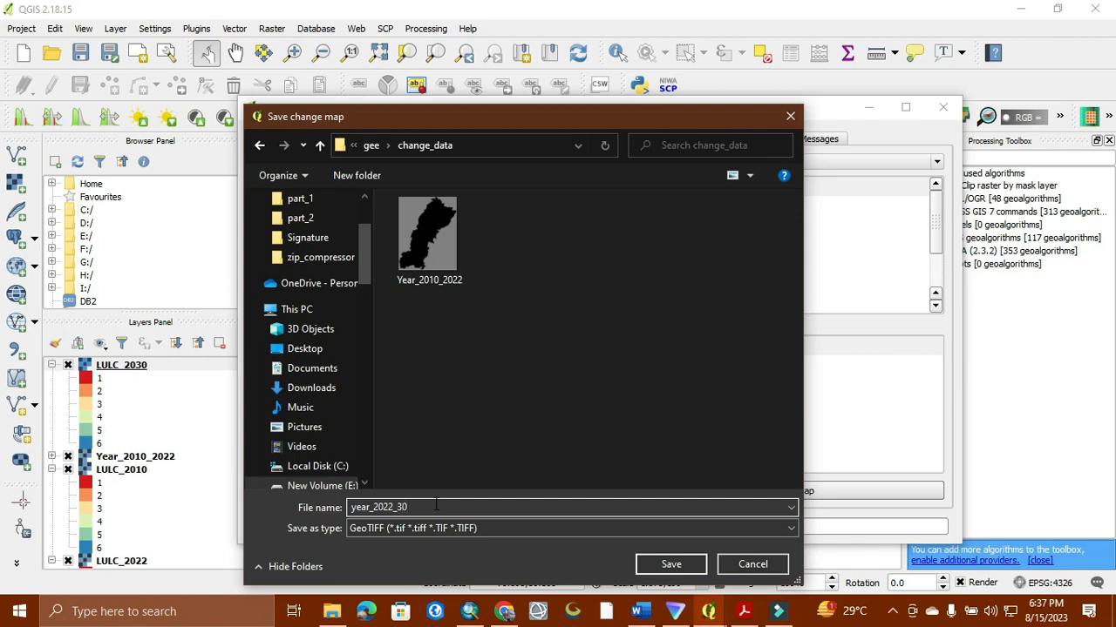
click(676, 567)
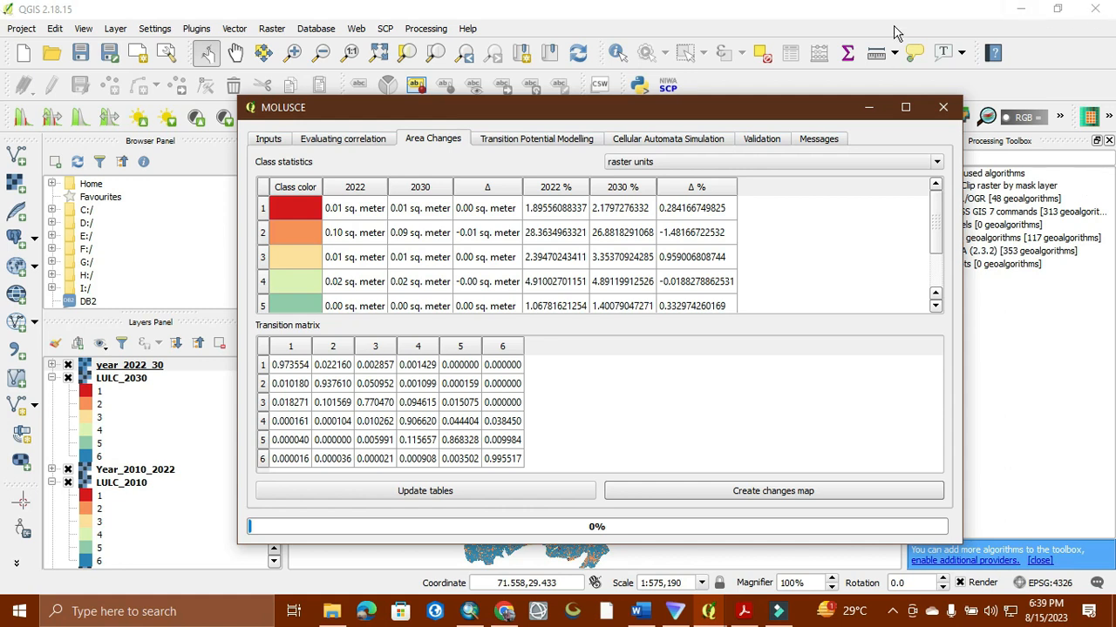
Step: Train the transition potential neural network with stratified mode, 1000 samples, 1 px neighbourhood, 1000 maximum iterations and 10 hidden layers
click(555, 141)
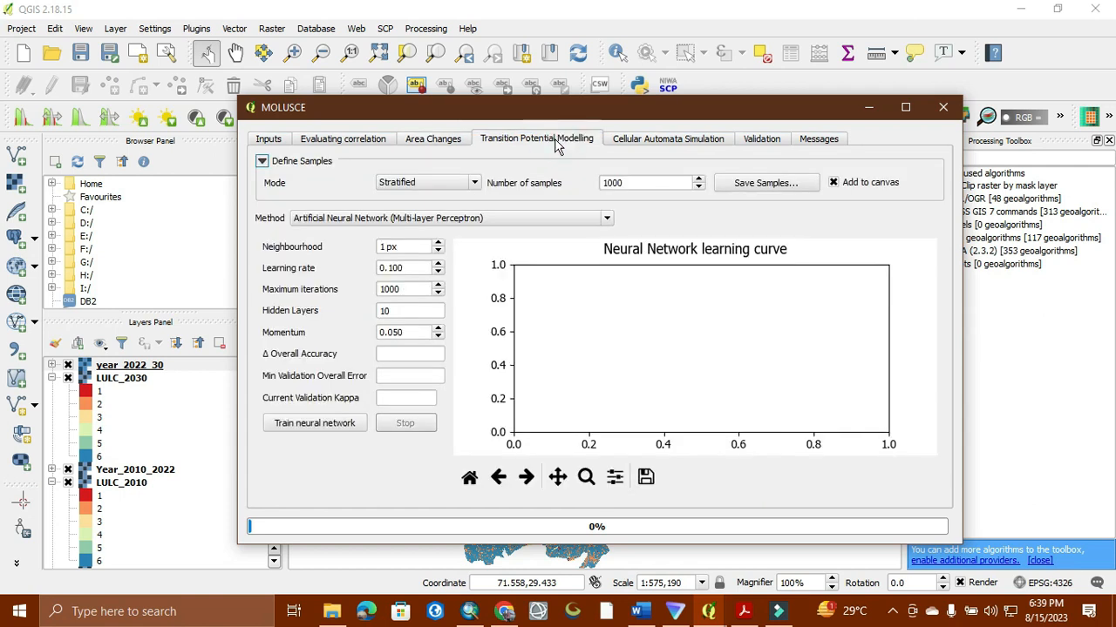
click(322, 424)
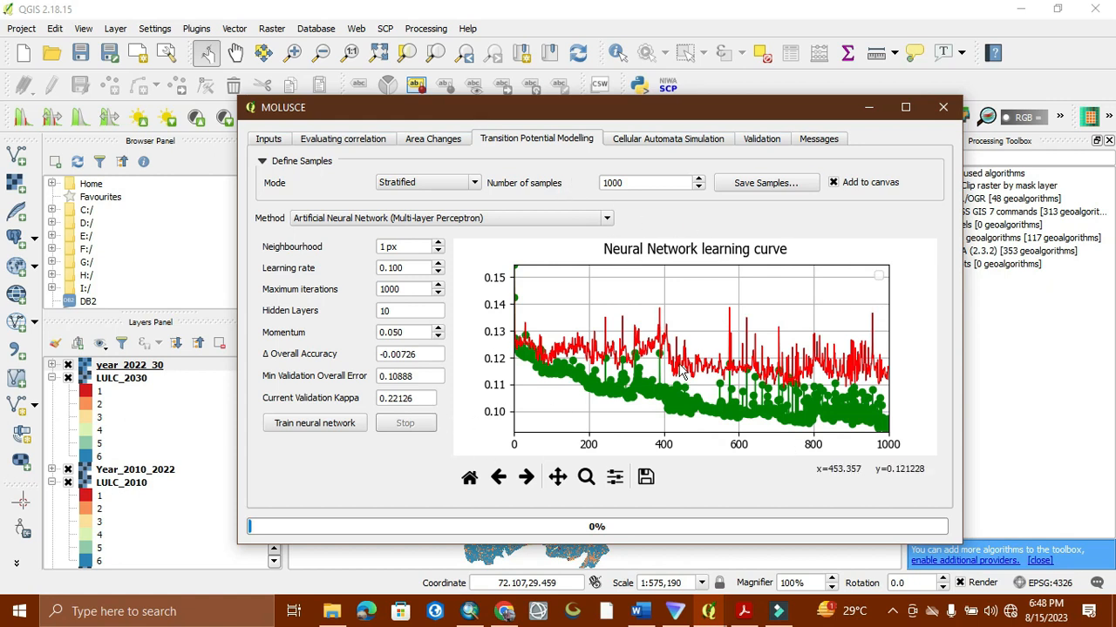
Step: Start saving the neural network learning curve and browse to the future_predicted_result_classififcation folder inside gee on New Volume (E:)
click(650, 479)
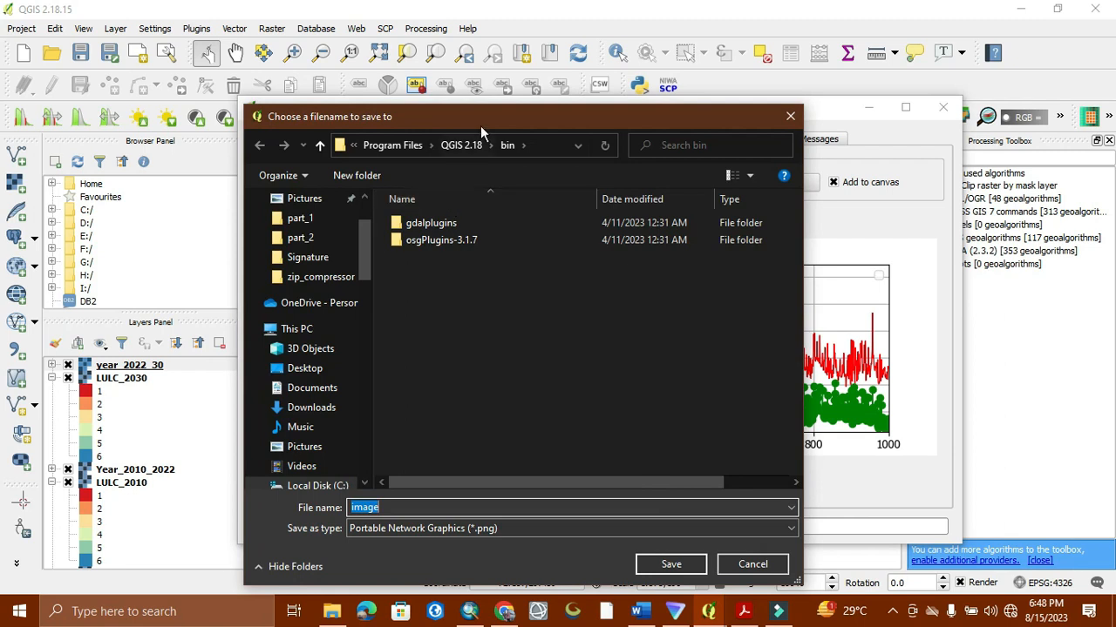
click(309, 333)
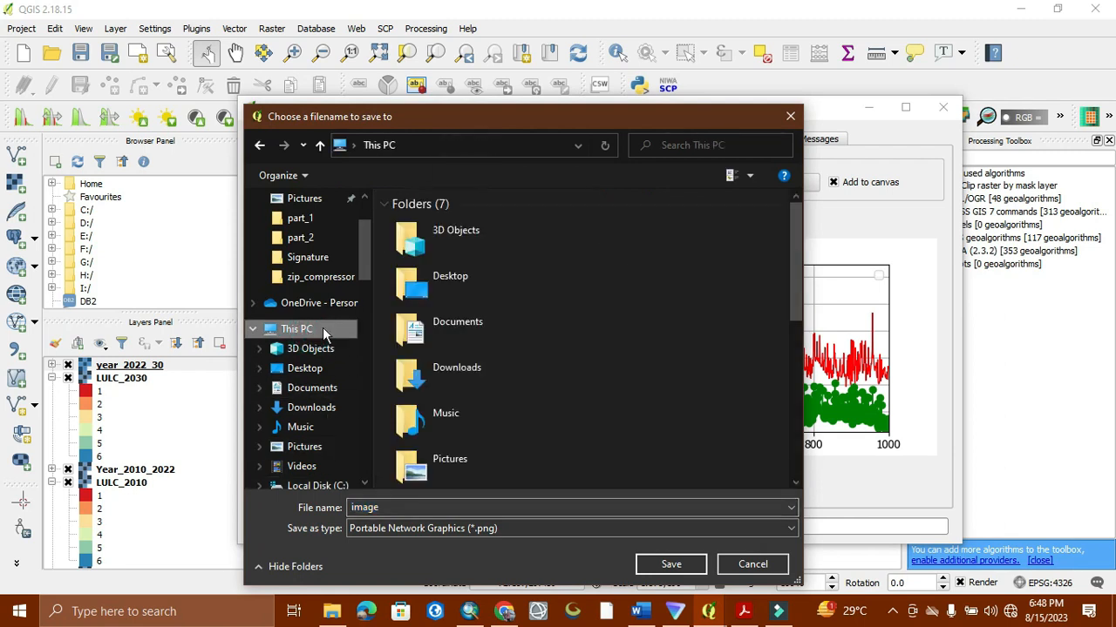
scroll(529, 359, down, 5)
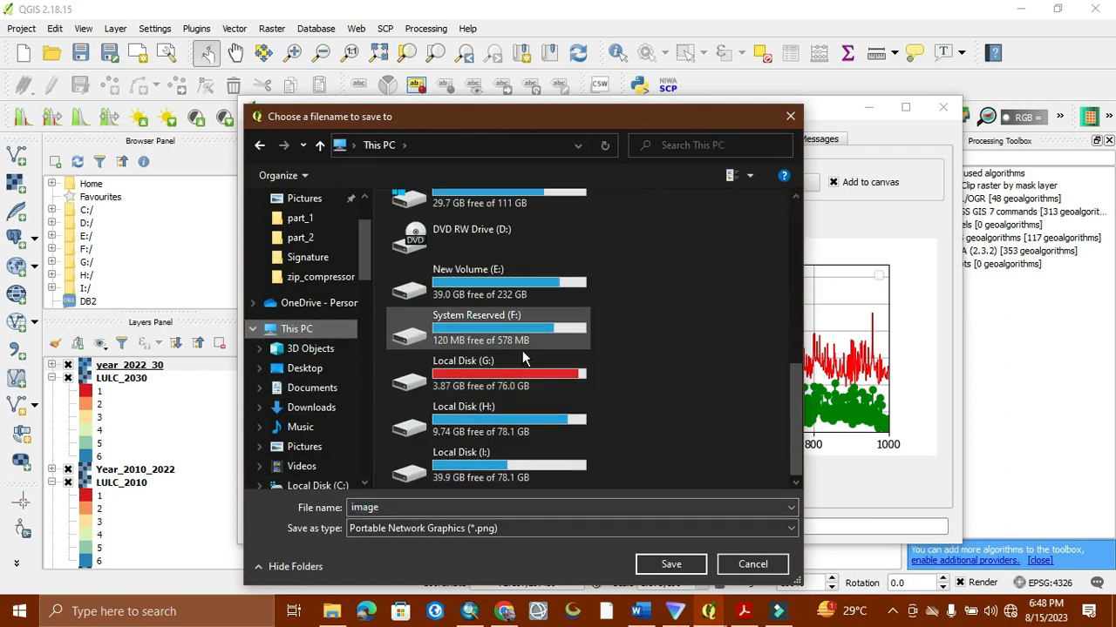
click(516, 281)
double_click(516, 280)
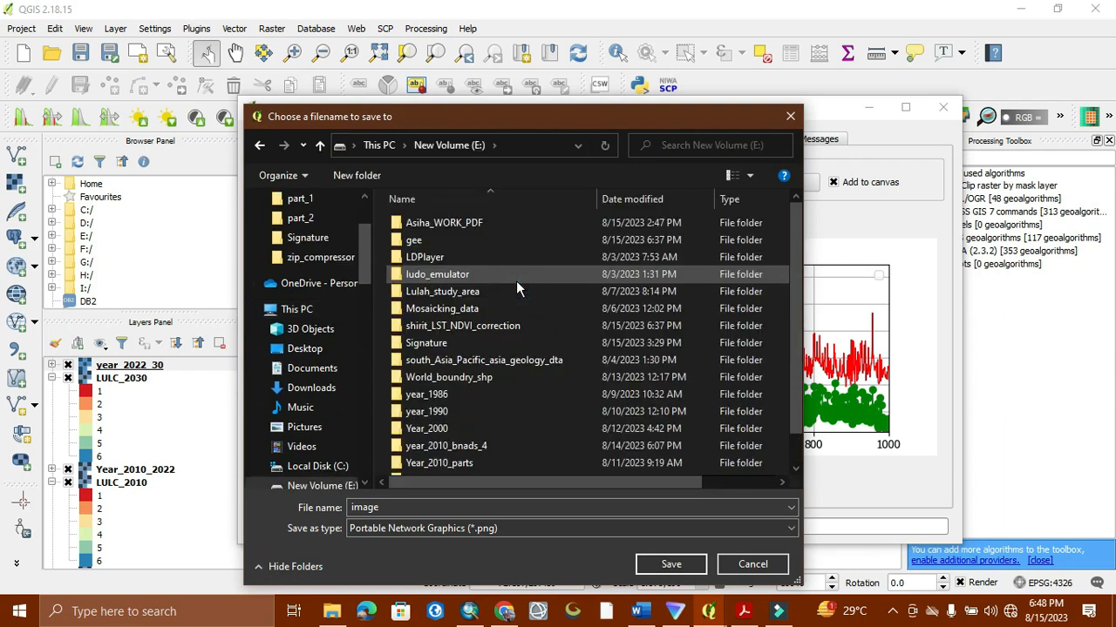
double_click(468, 241)
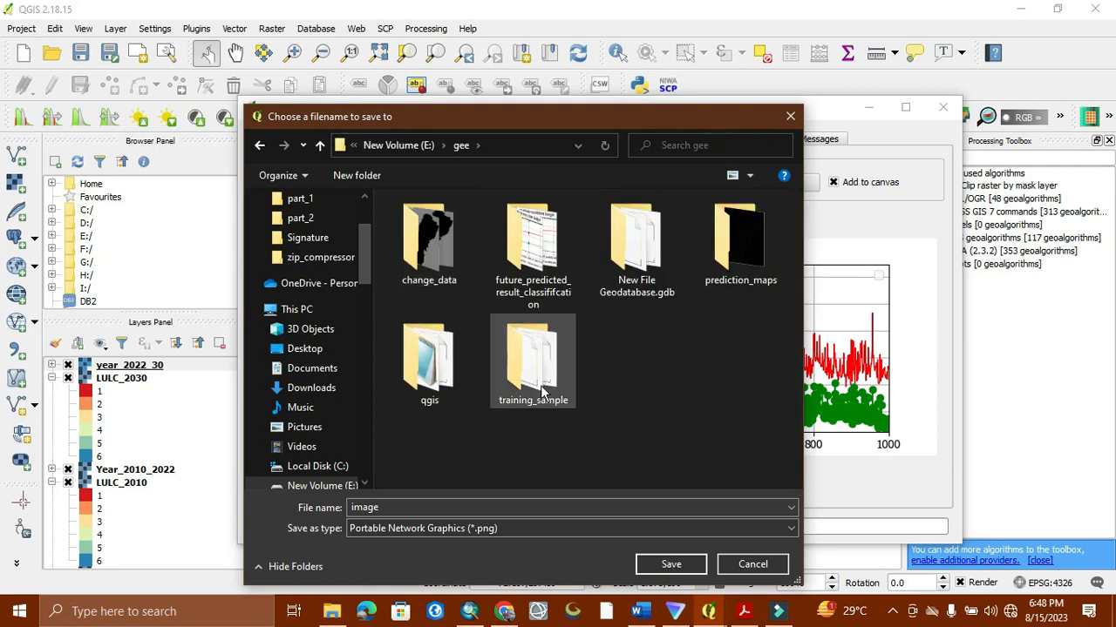
double_click(738, 253)
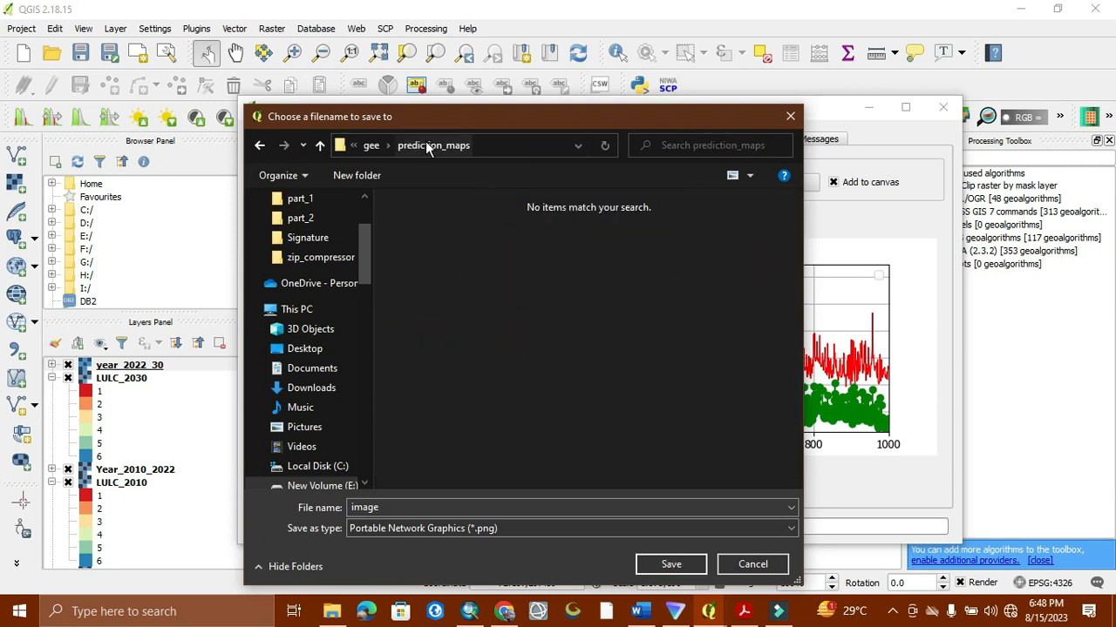
click(370, 146)
click(517, 257)
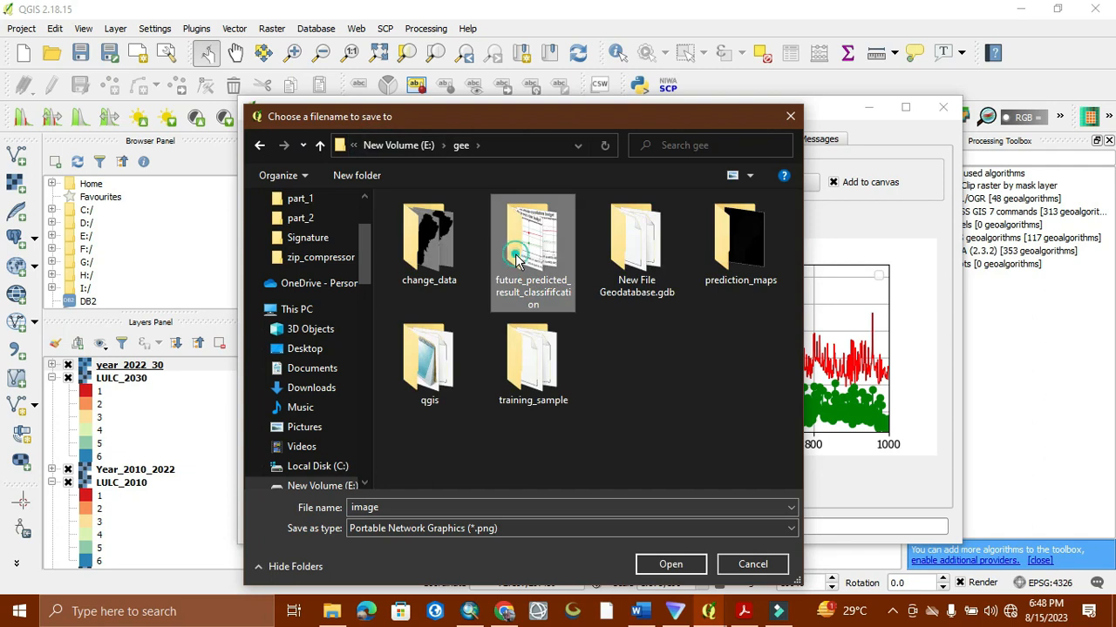
double_click(516, 253)
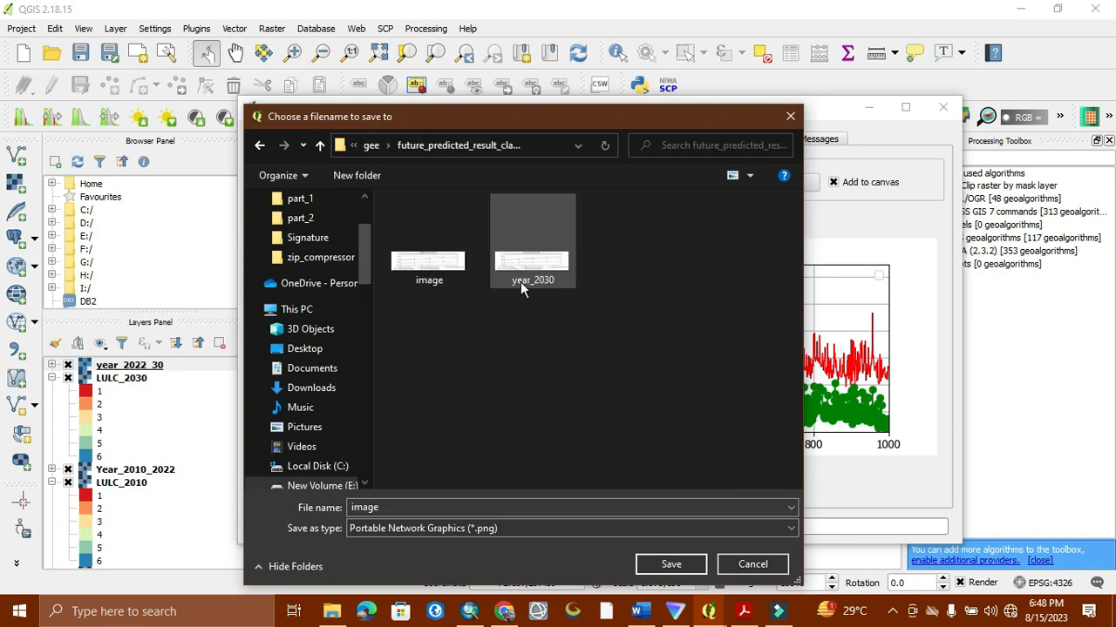
Step: Save the learning curve as a PNG image named trans_model_40
click(445, 508)
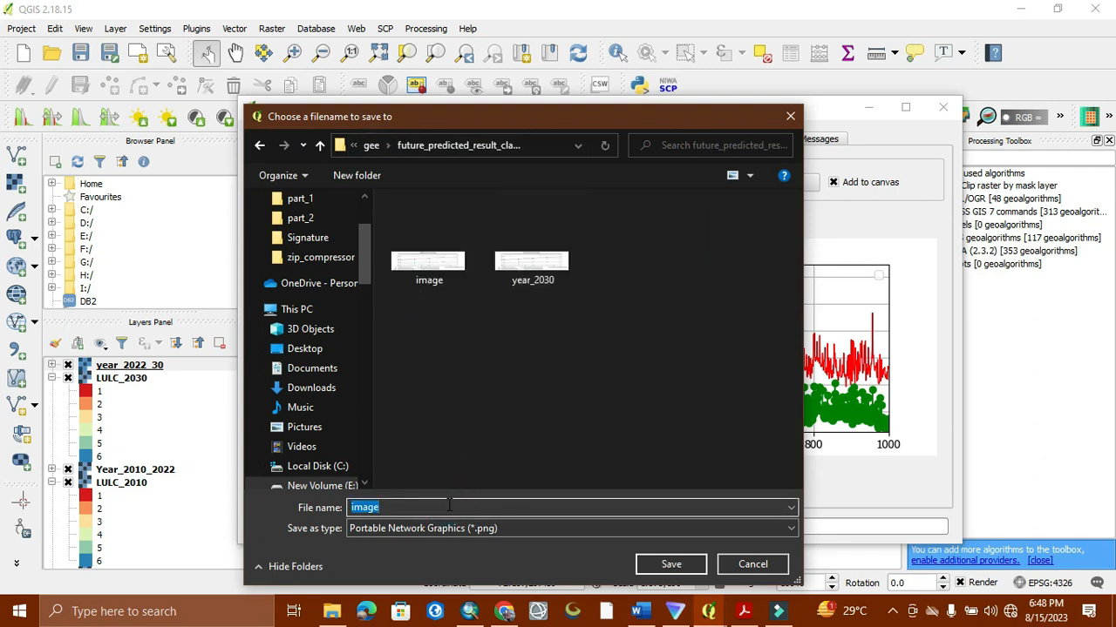
text(tr)
drag(631, 121, 306, 97)
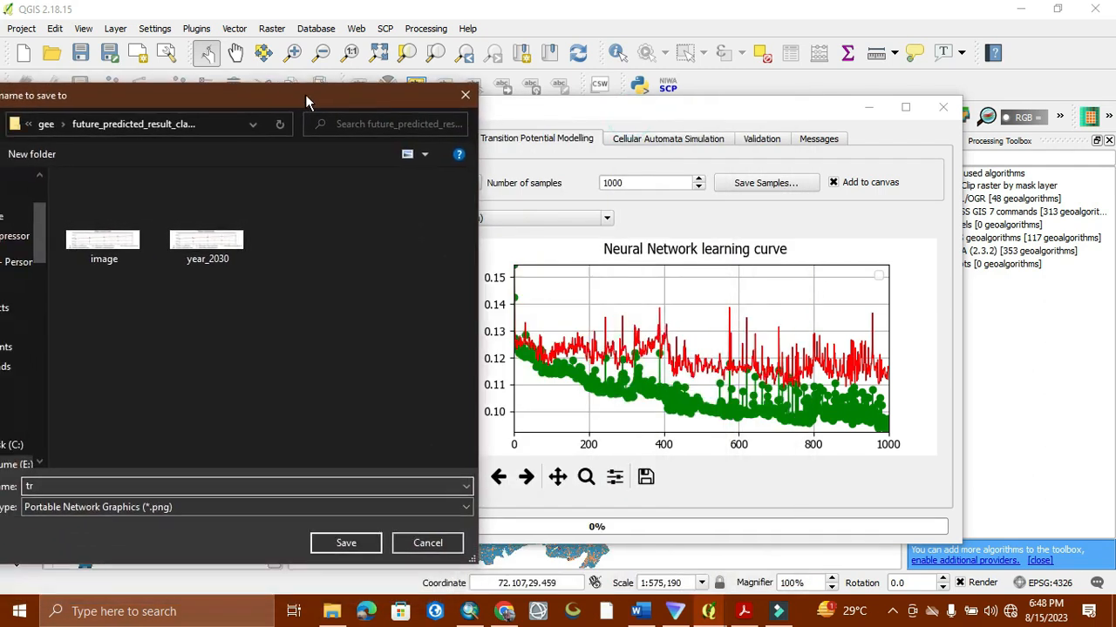
text(a)
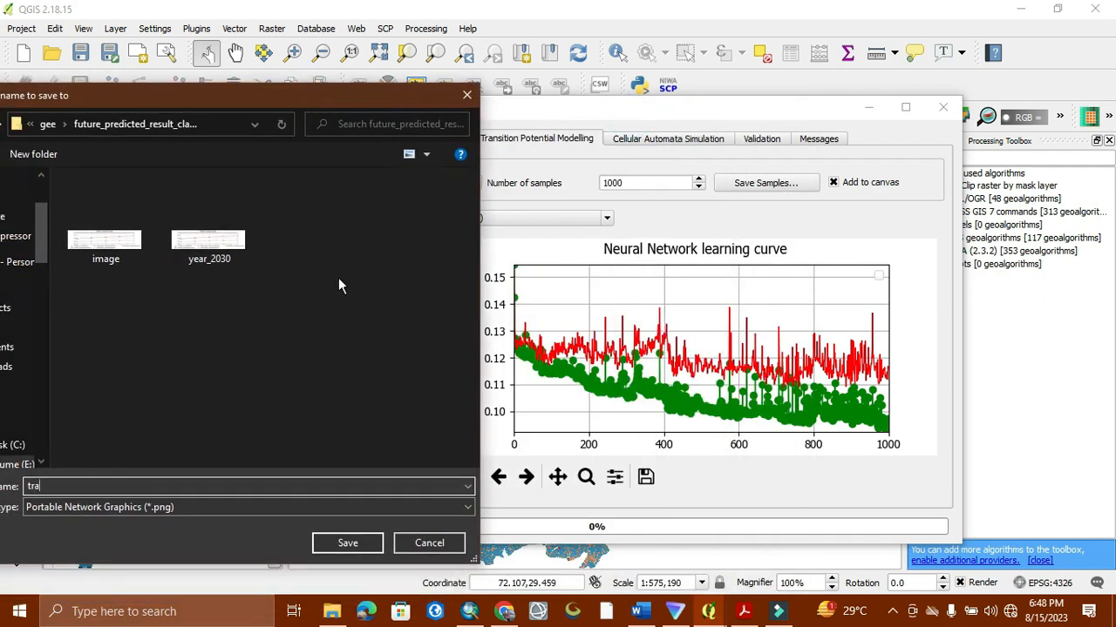
text(ns_model_40)
click(340, 541)
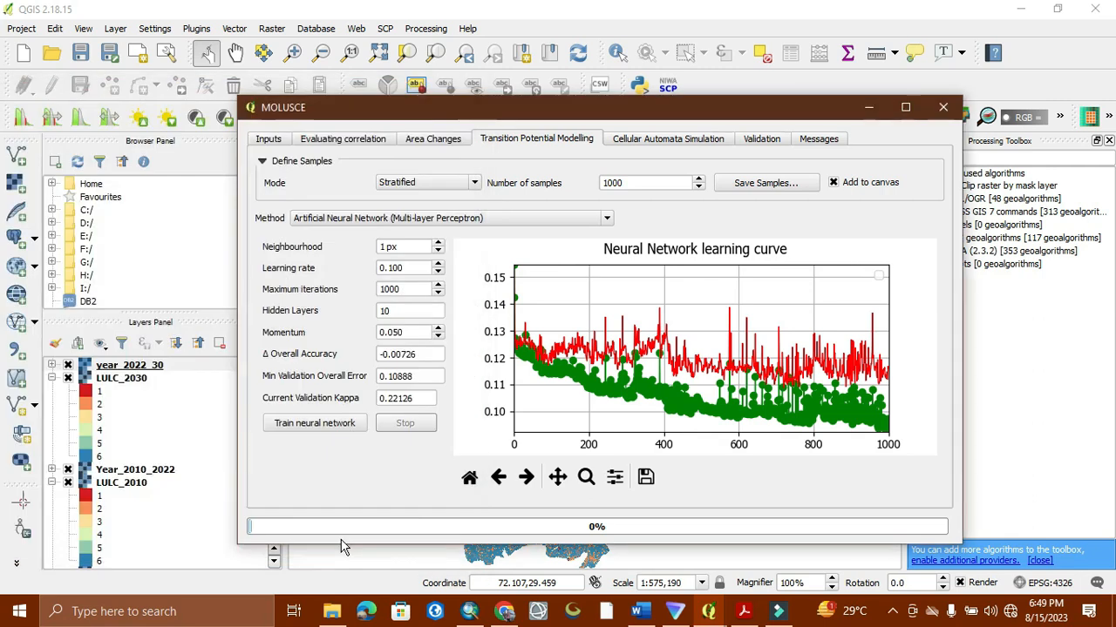
Step: Disable the certainty function output for the Cellular Automata Simulation and start choosing the simulation result file
click(647, 144)
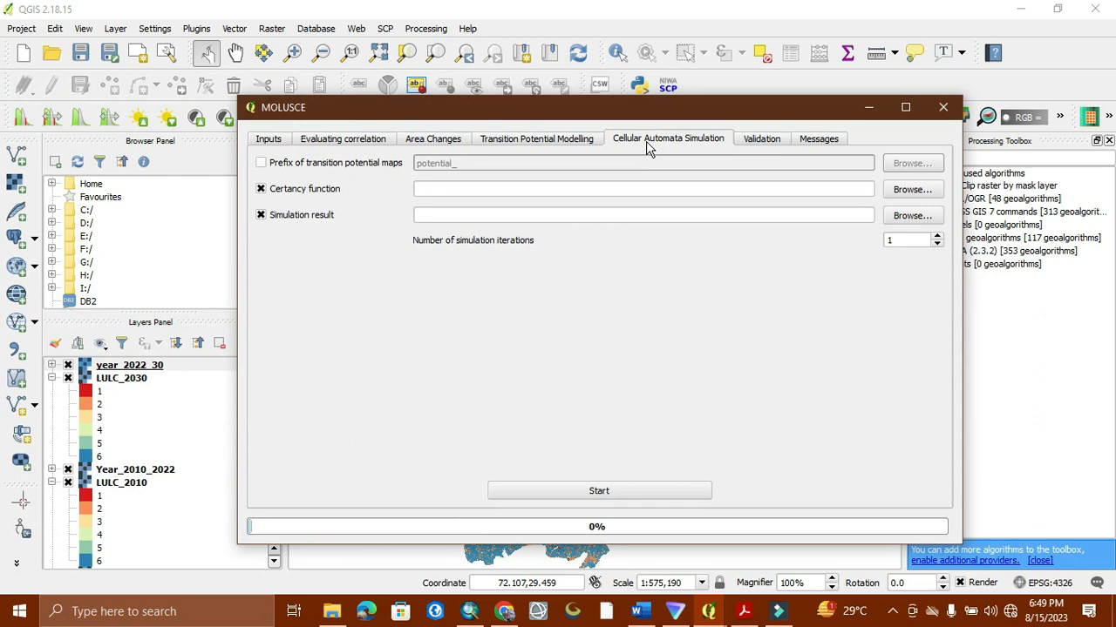
click(263, 191)
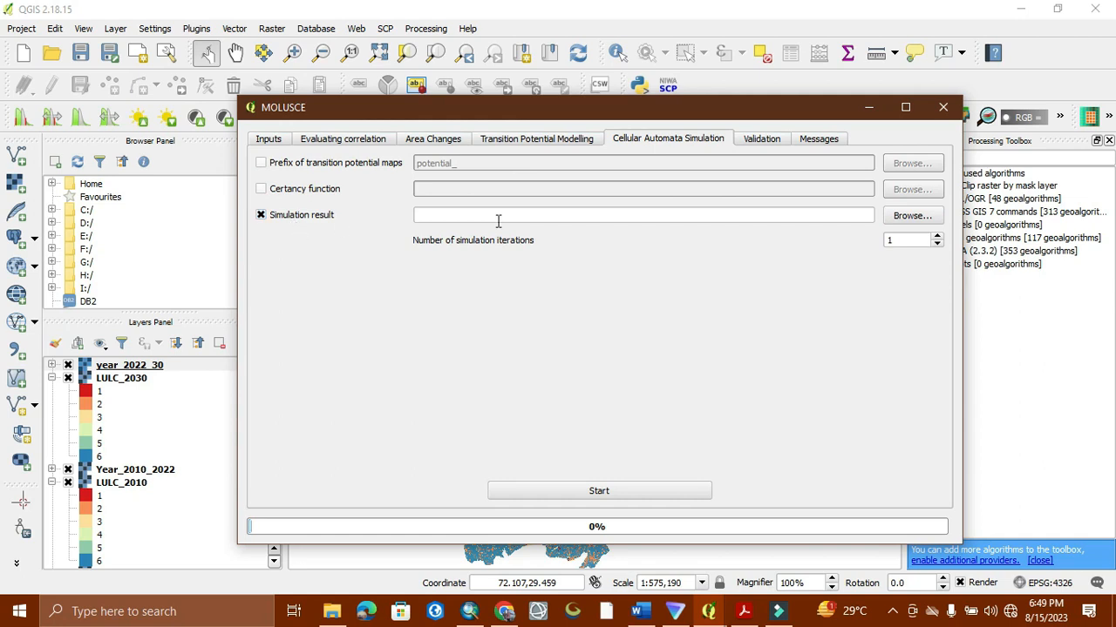
click(915, 219)
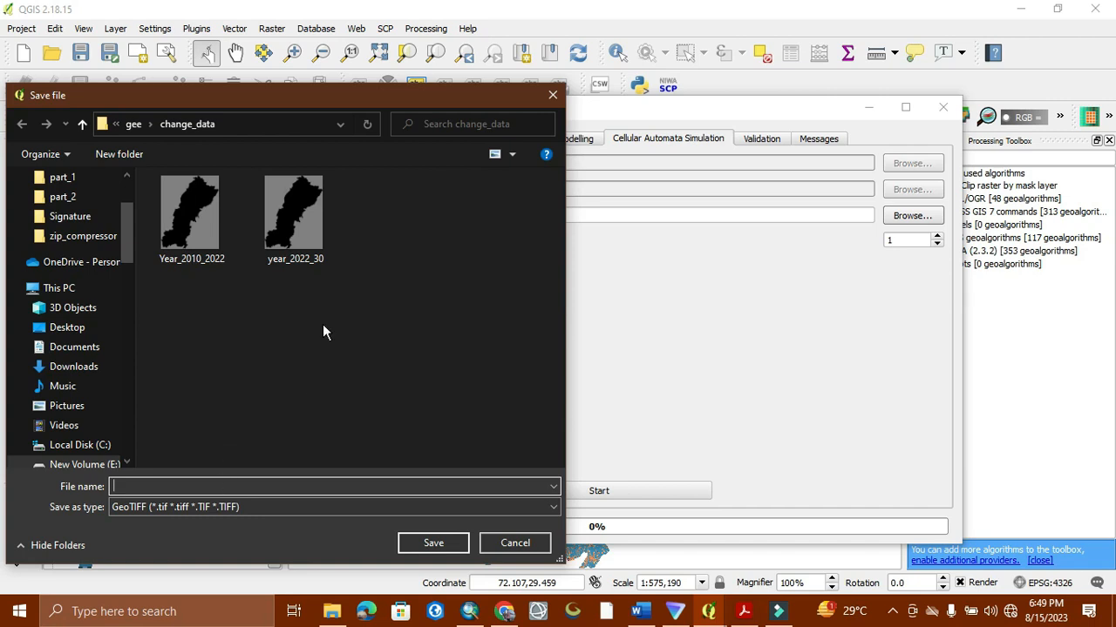
Step: Set the simulation result to year_2030_40 in the change_data folder and run the simulation with 1 iteration
click(290, 261)
click(216, 486)
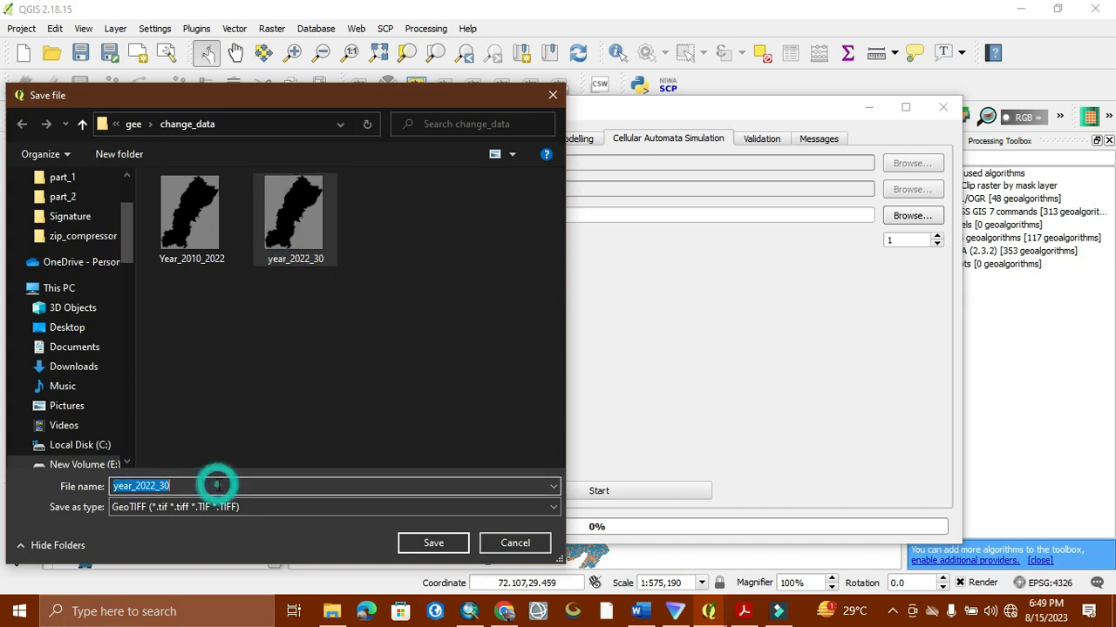
click(204, 486)
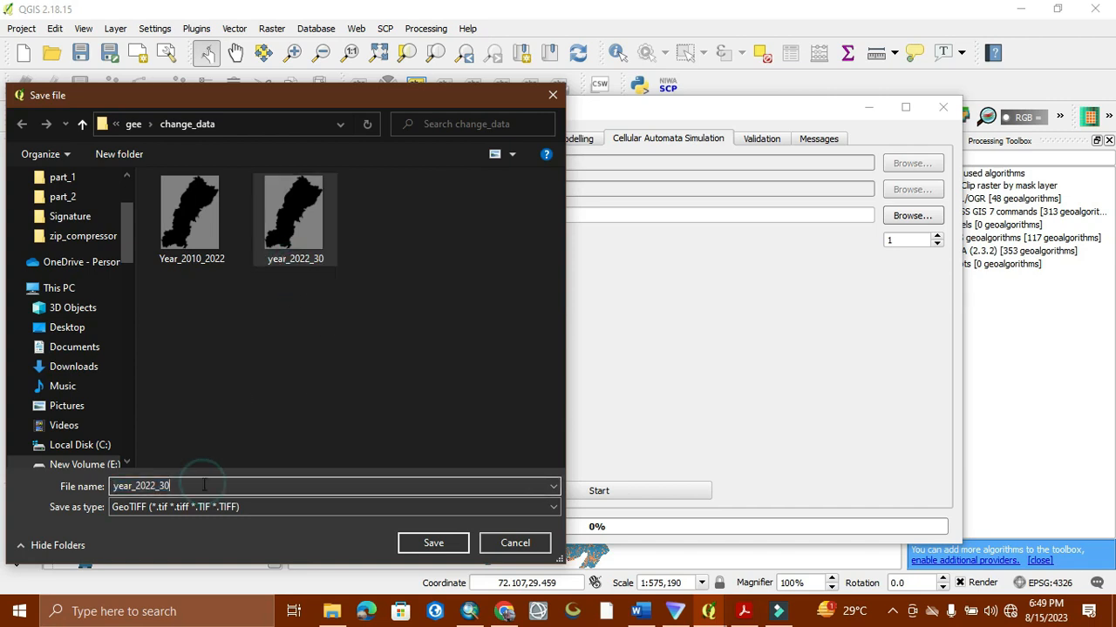
key(BackSpace)
key(BackSpace)
key(BackSpace)
key(BackSpace)
key(BackSpace)
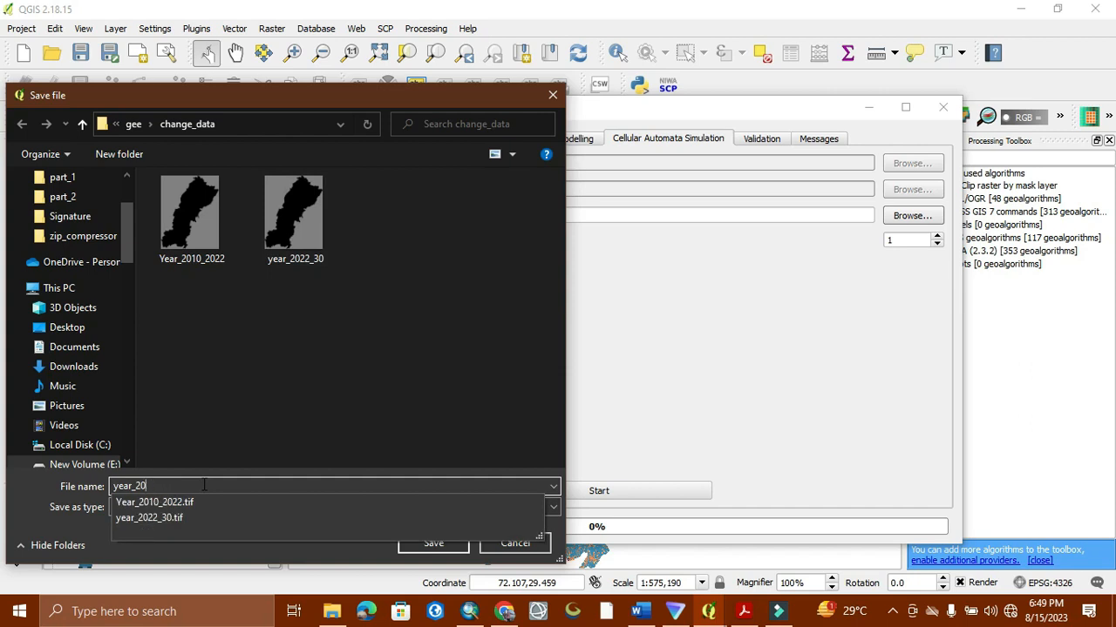
text(30)
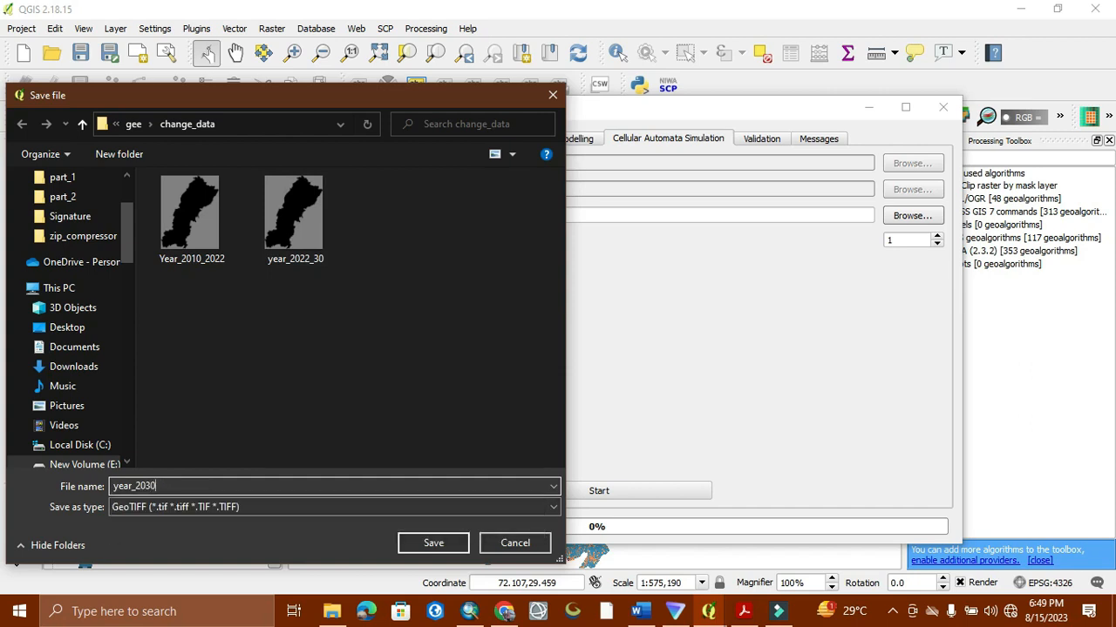
text(_40)
click(436, 544)
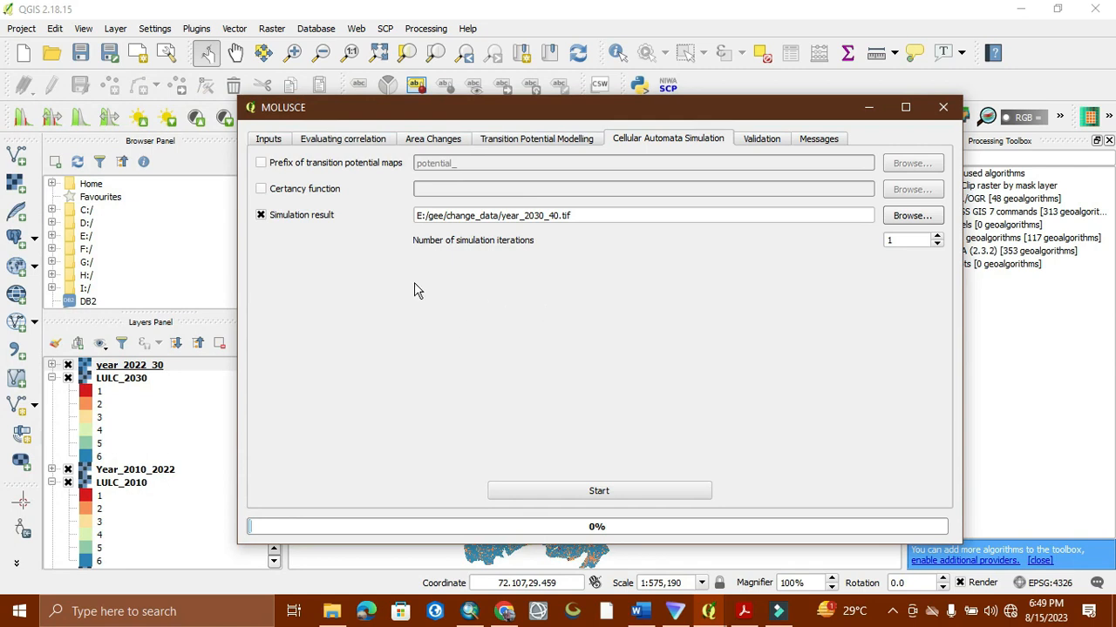
click(512, 491)
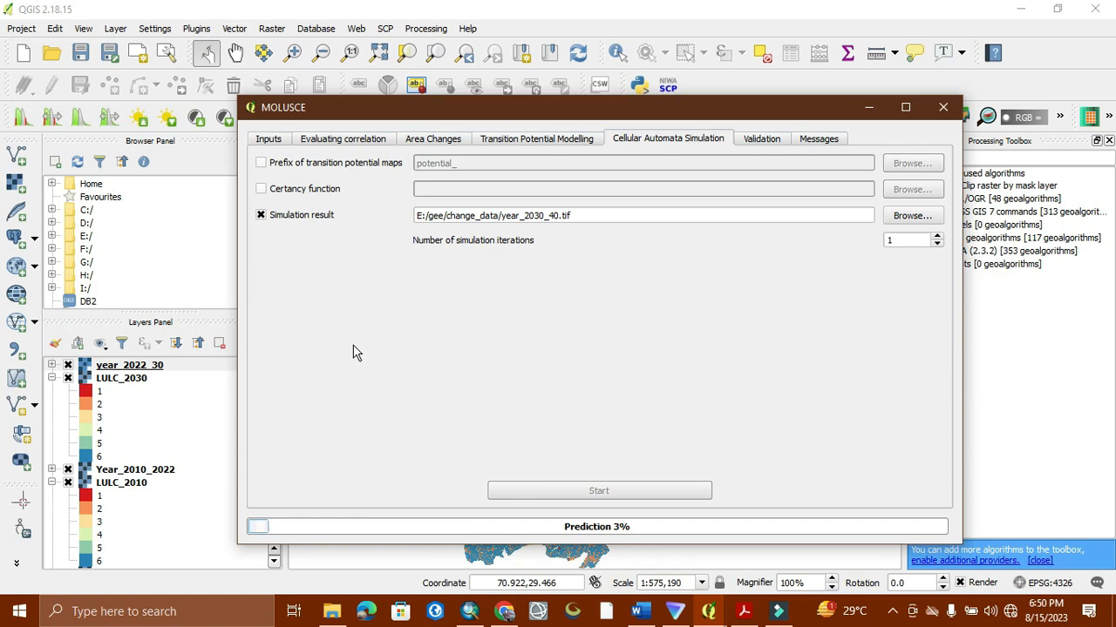
Step: Switch to File Explorer and check the free space on Local Disk (C:) and New Volume (E:) while the simulation runs
click(331, 610)
click(52, 381)
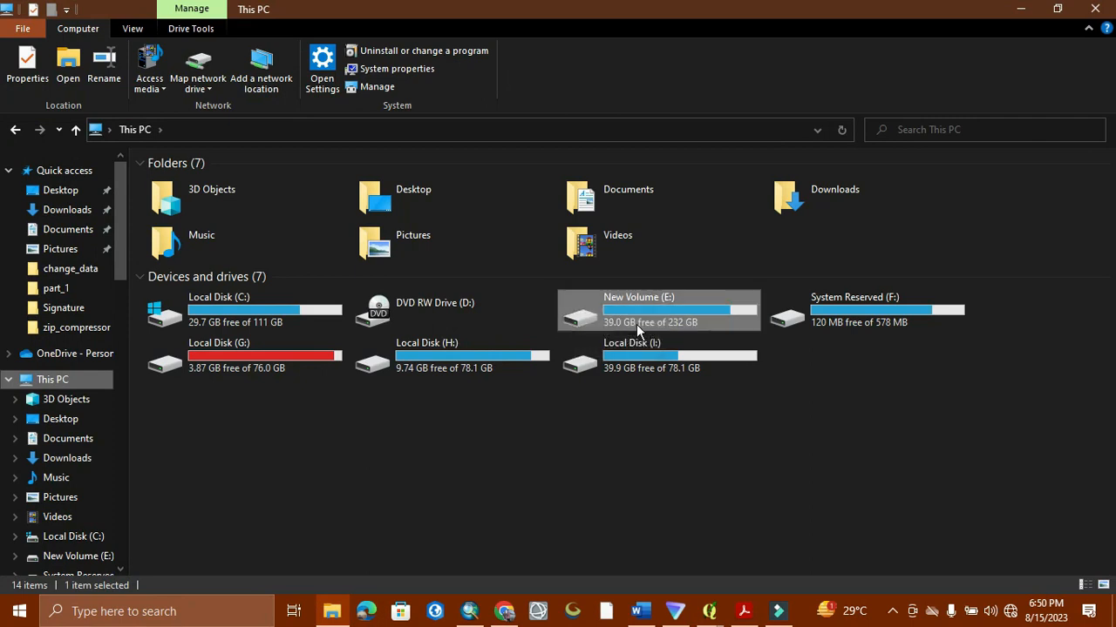
click(208, 327)
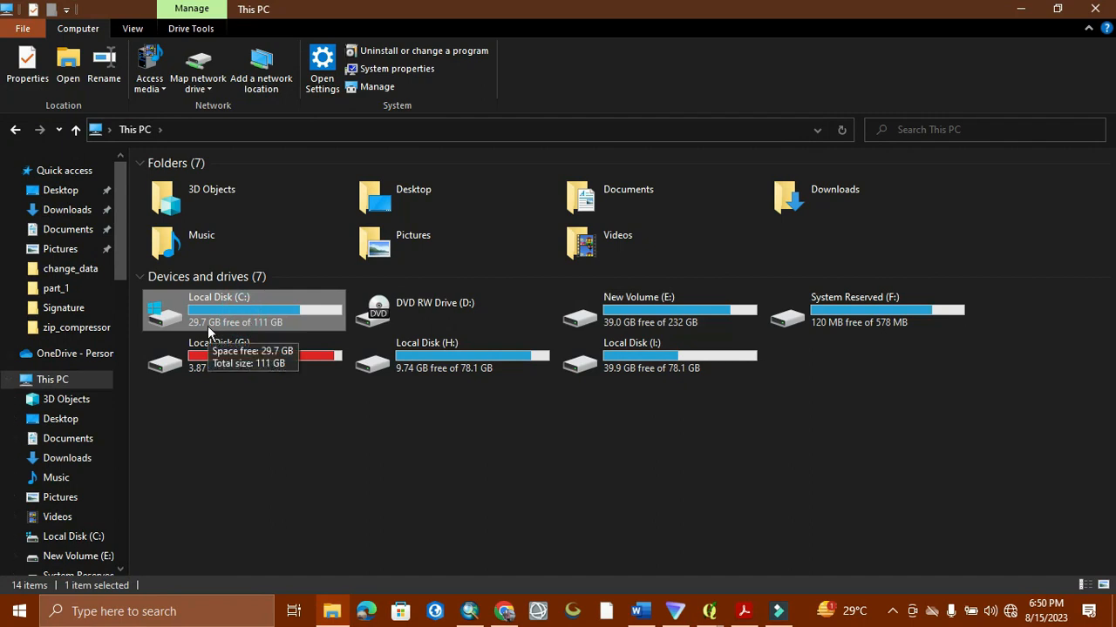
click(665, 330)
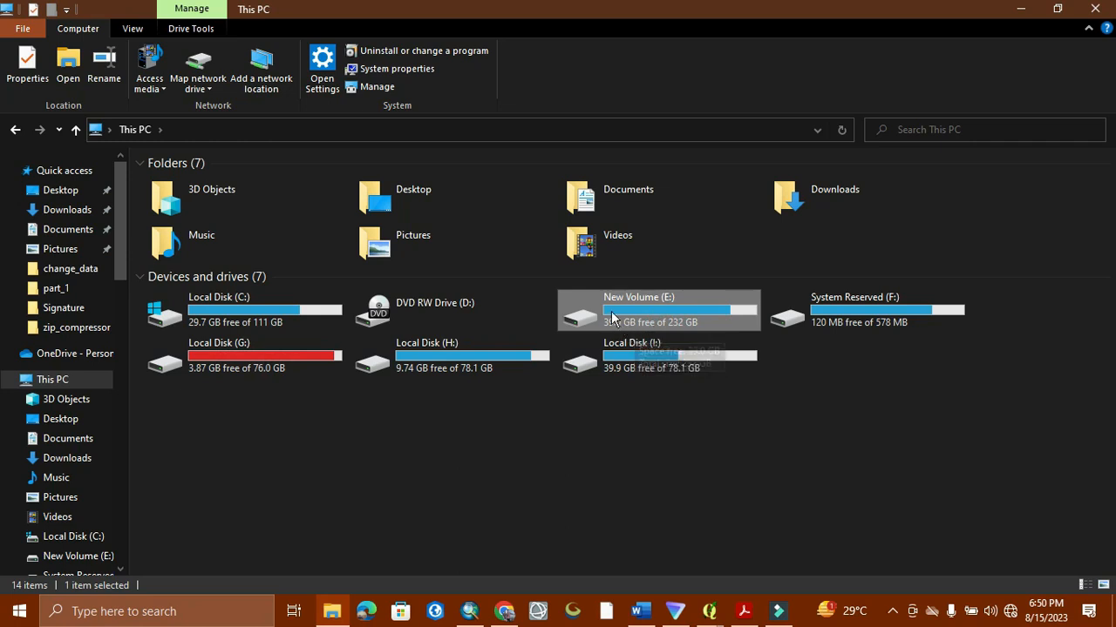
click(1005, 15)
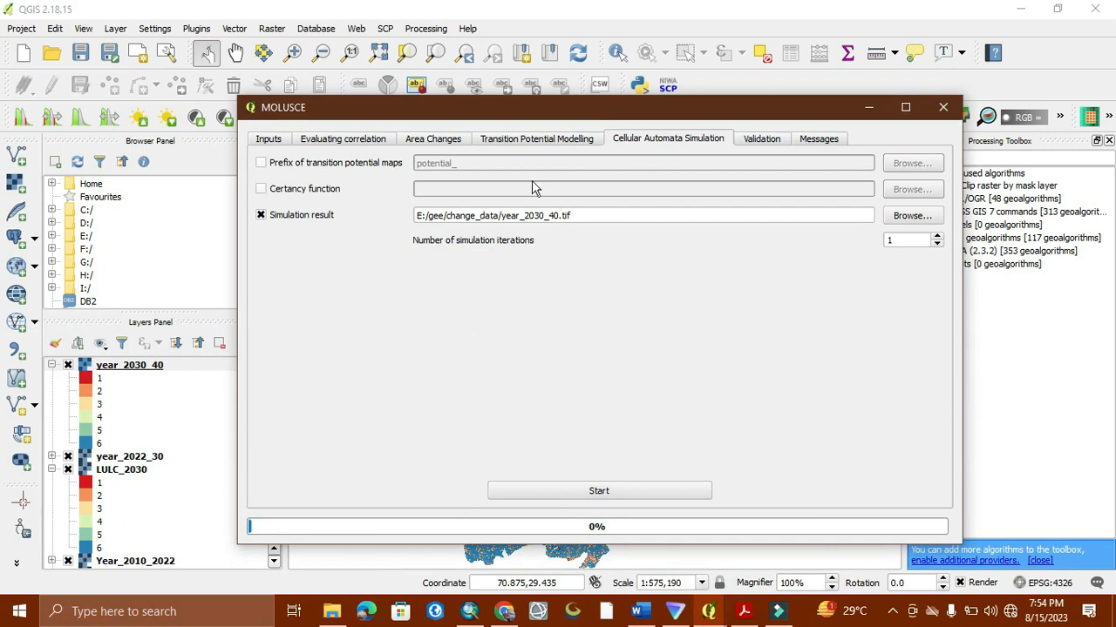
Step: Set the validation reference map to year_2022_30 from the change_data folder and calculate the kappa statistics
click(767, 142)
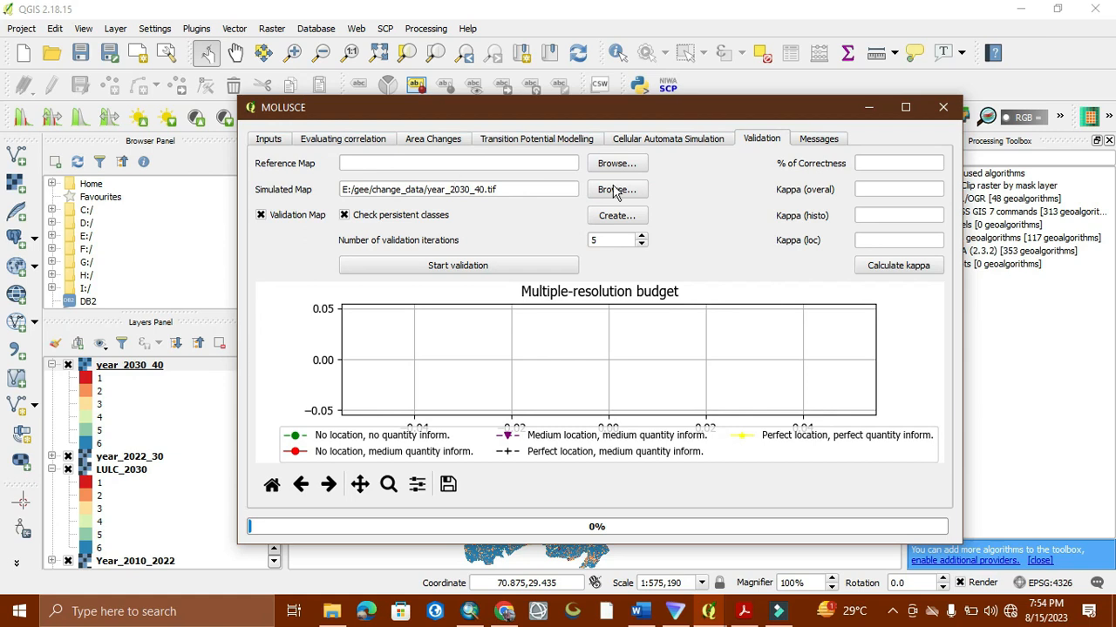
click(637, 166)
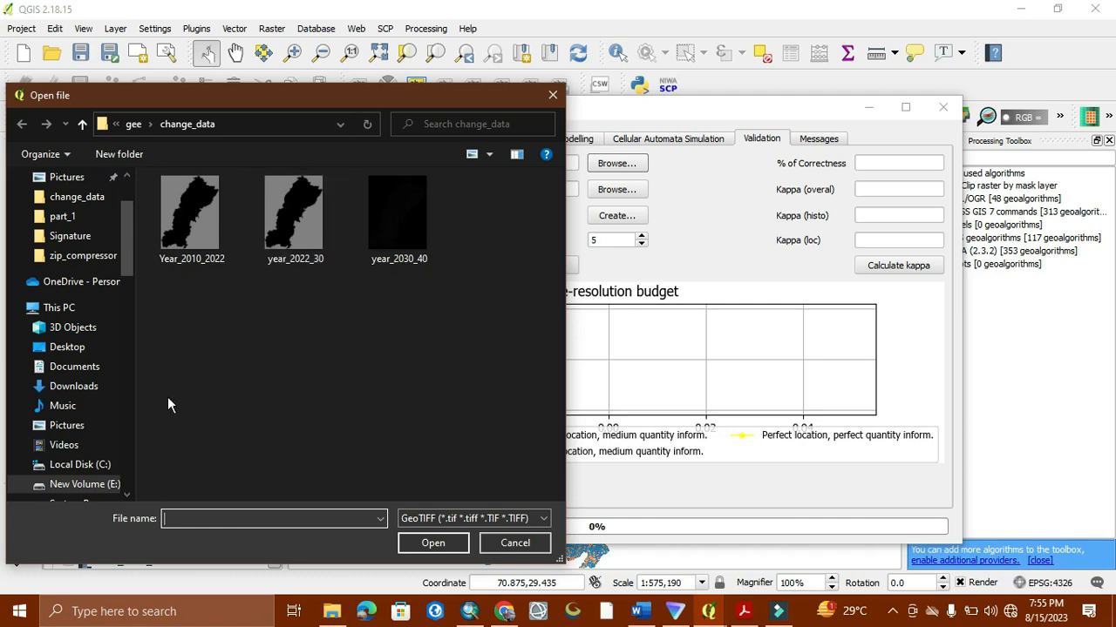
click(281, 235)
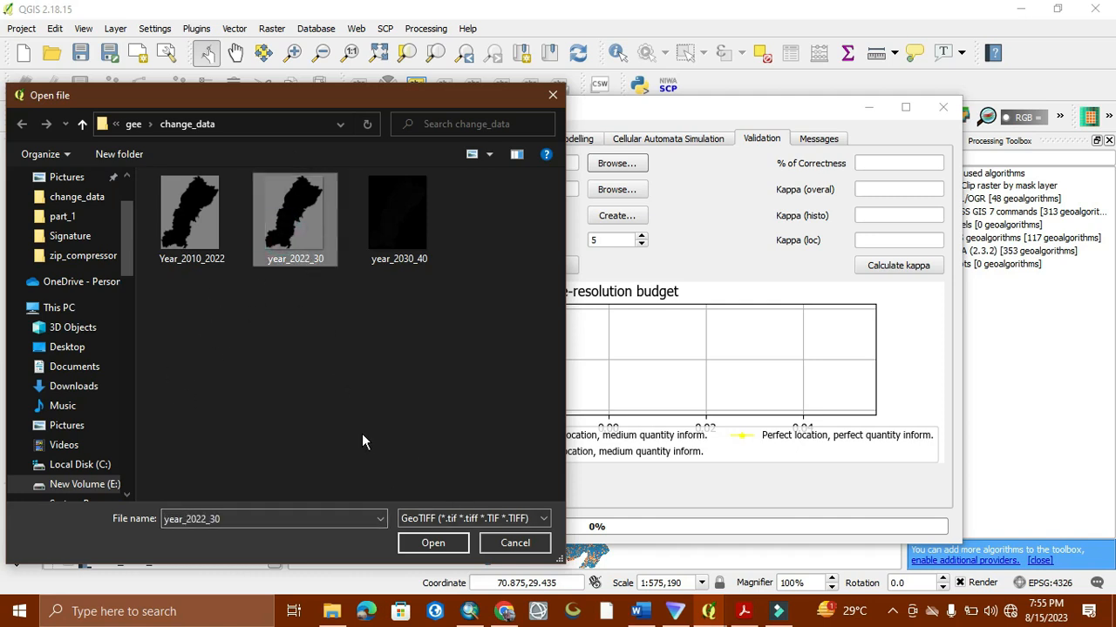
click(430, 543)
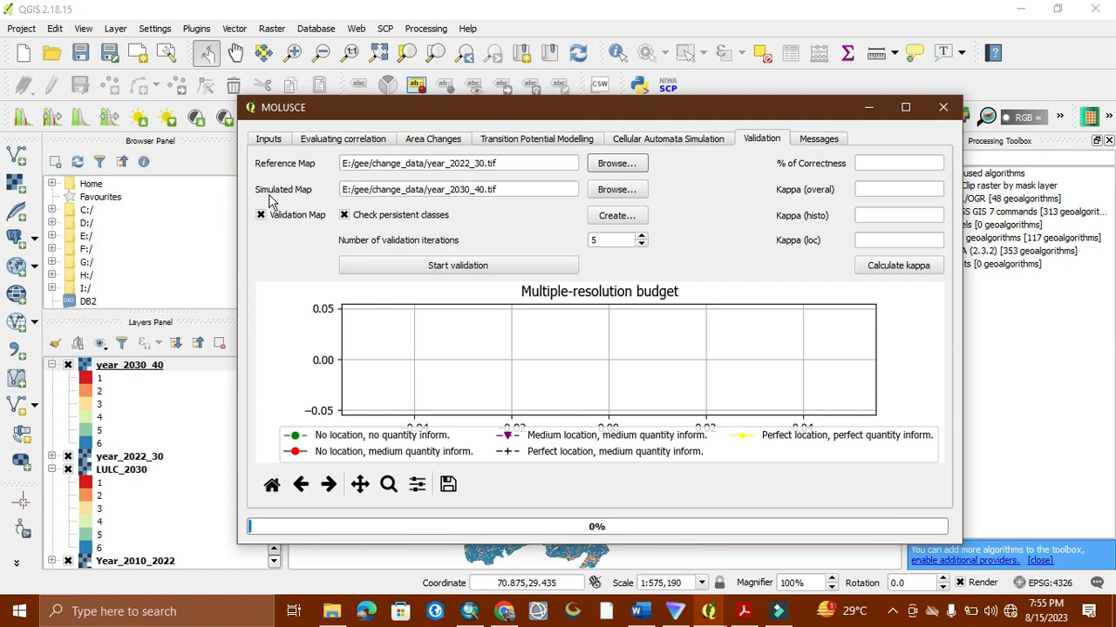
click(865, 271)
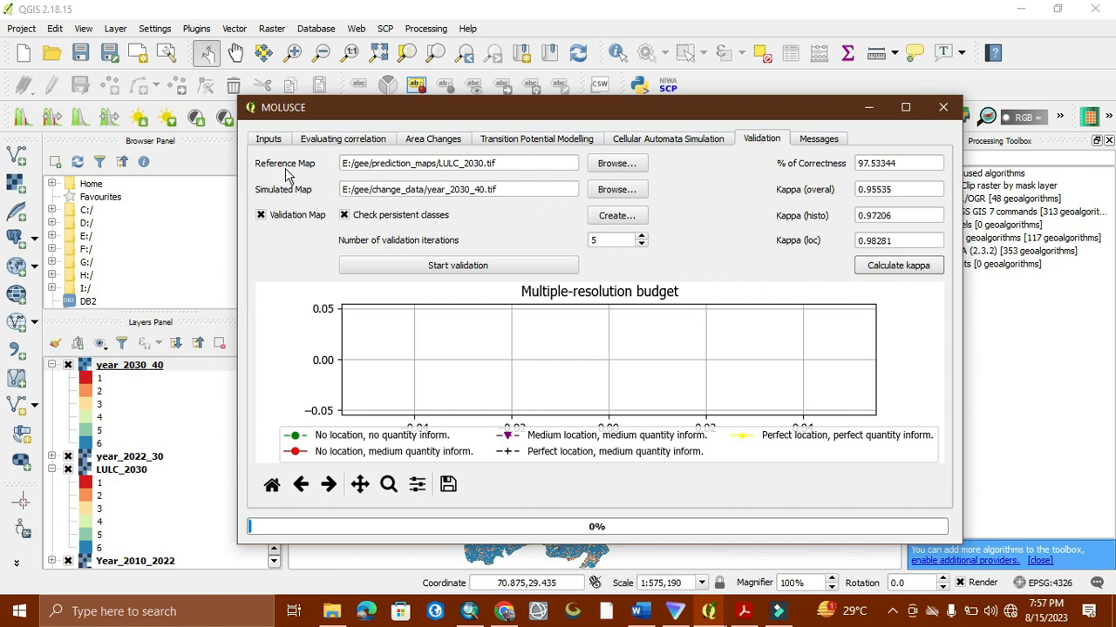
Step: Set the validation reference map to LULC_2030 from the prediction_maps folder
click(628, 173)
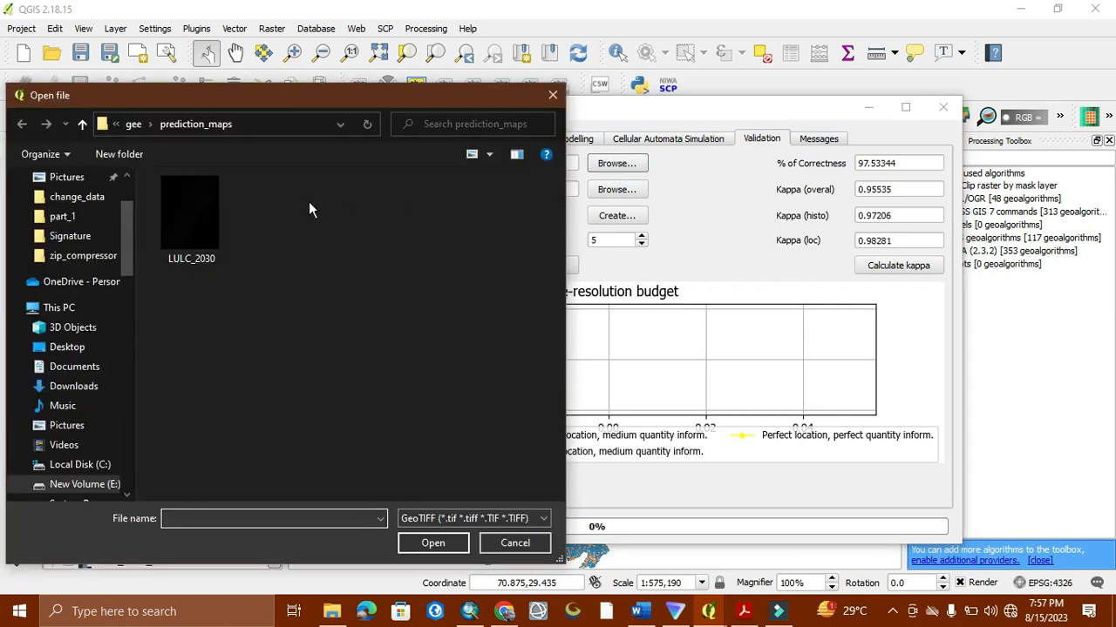
click(134, 125)
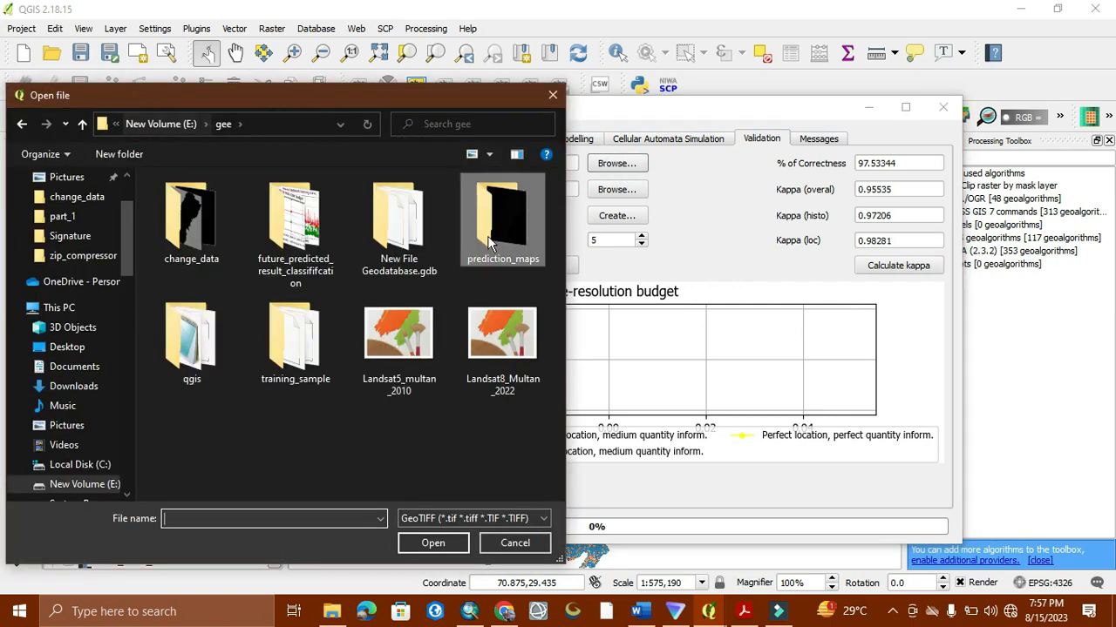
double_click(209, 224)
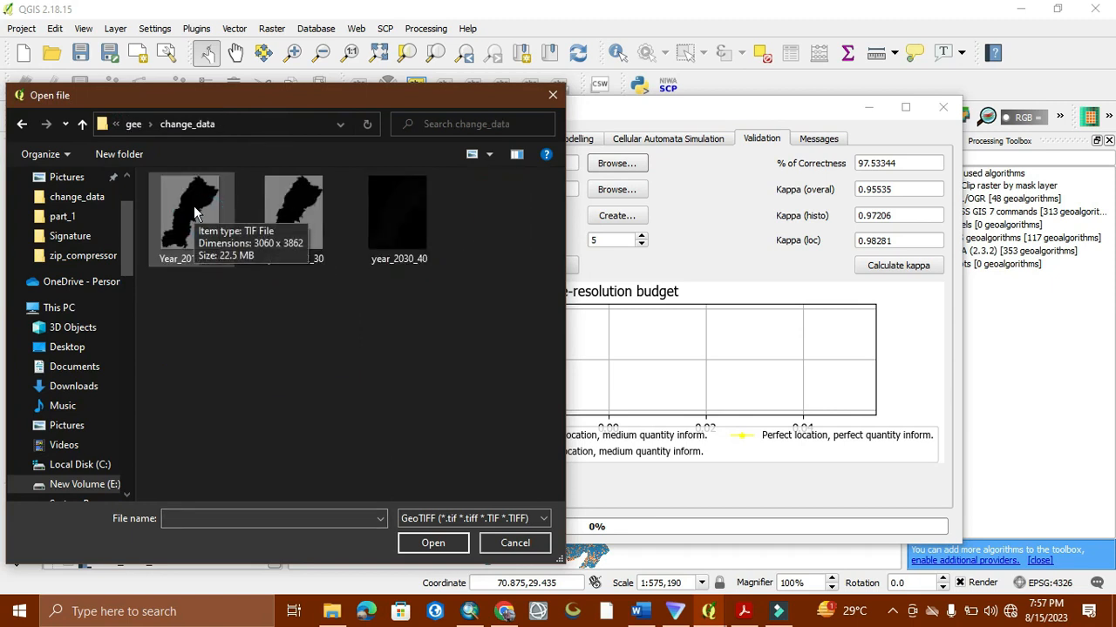
click(139, 133)
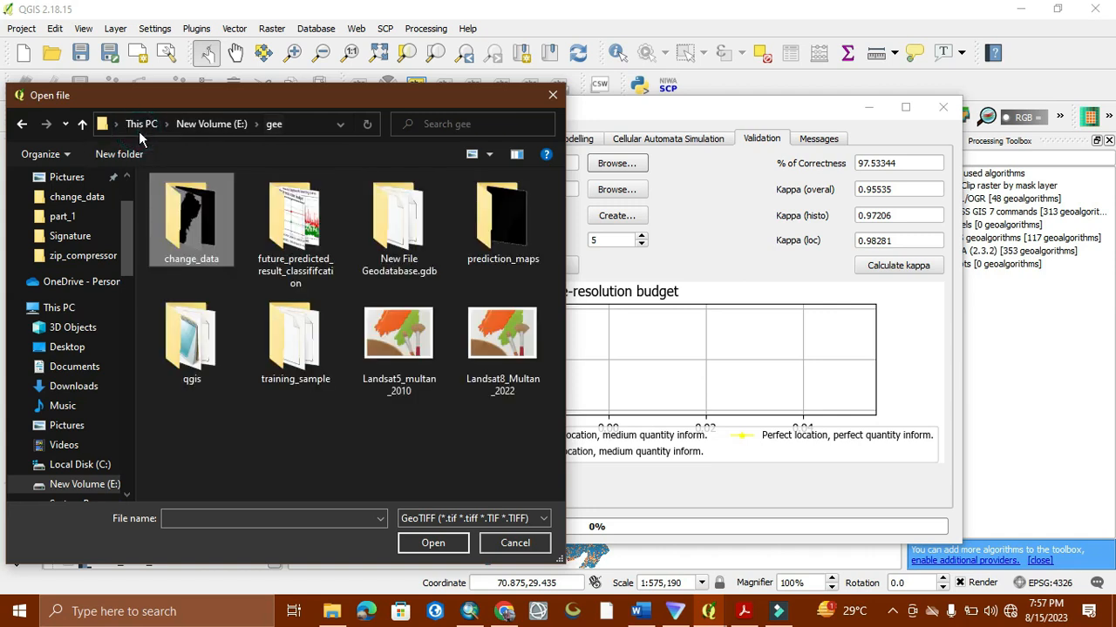
double_click(502, 239)
click(206, 211)
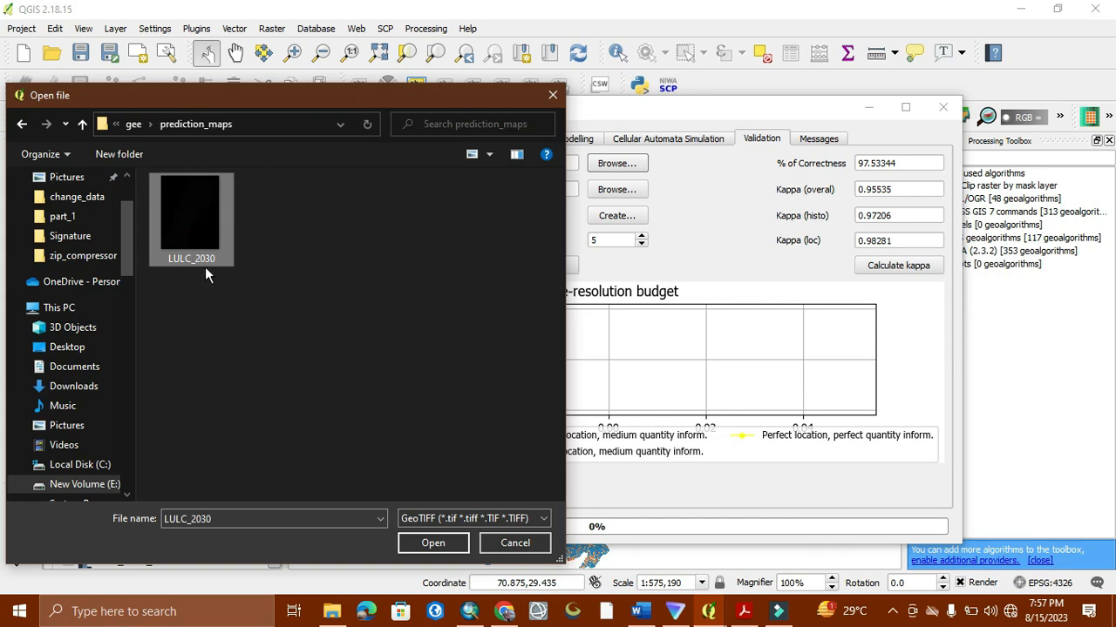
click(429, 542)
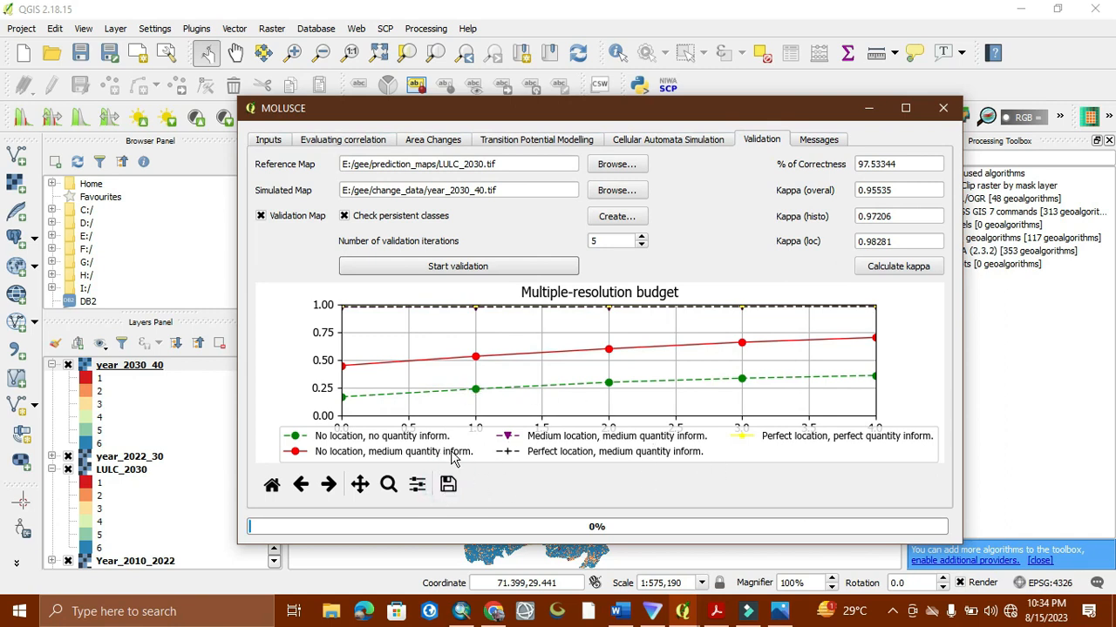
Step: Save the multiple-resolution budget plot as a PNG image named year-40
click(448, 484)
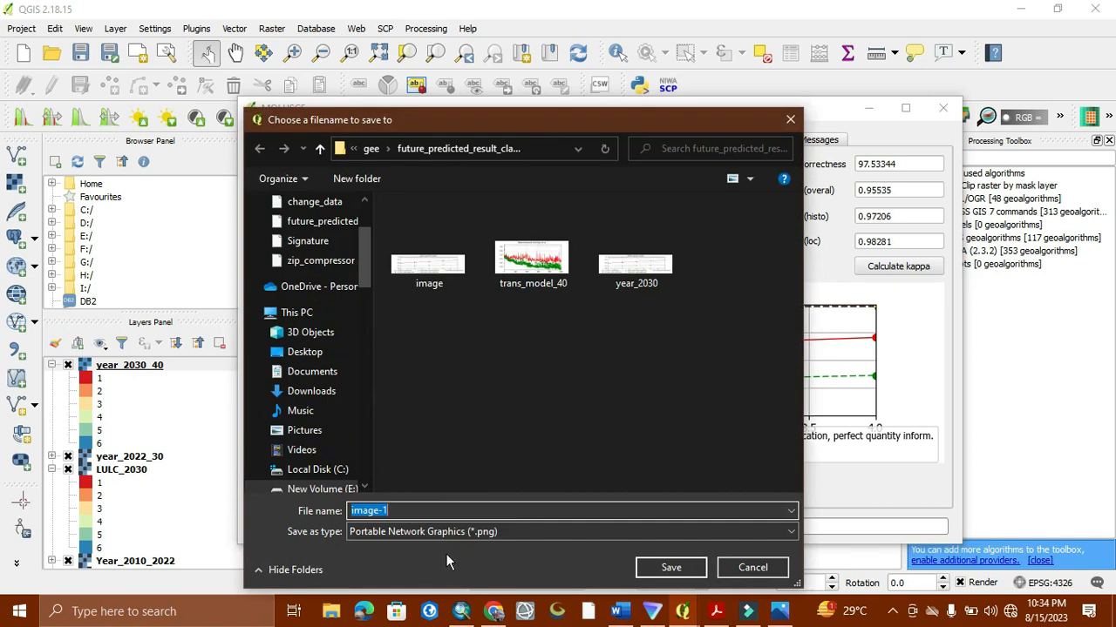
key(BackSpace)
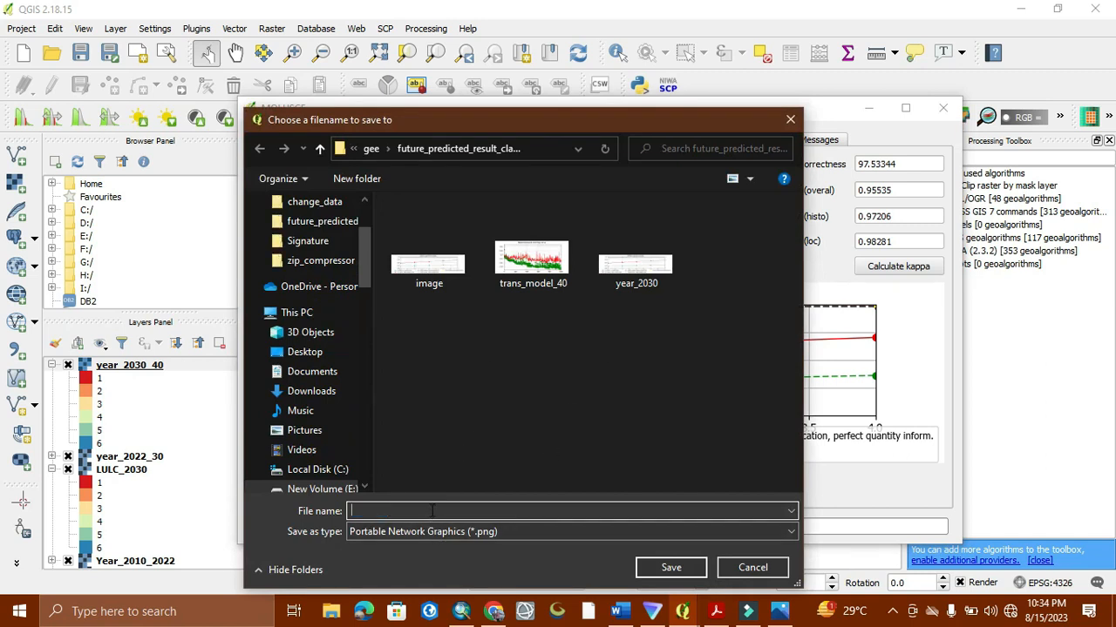
text(y)
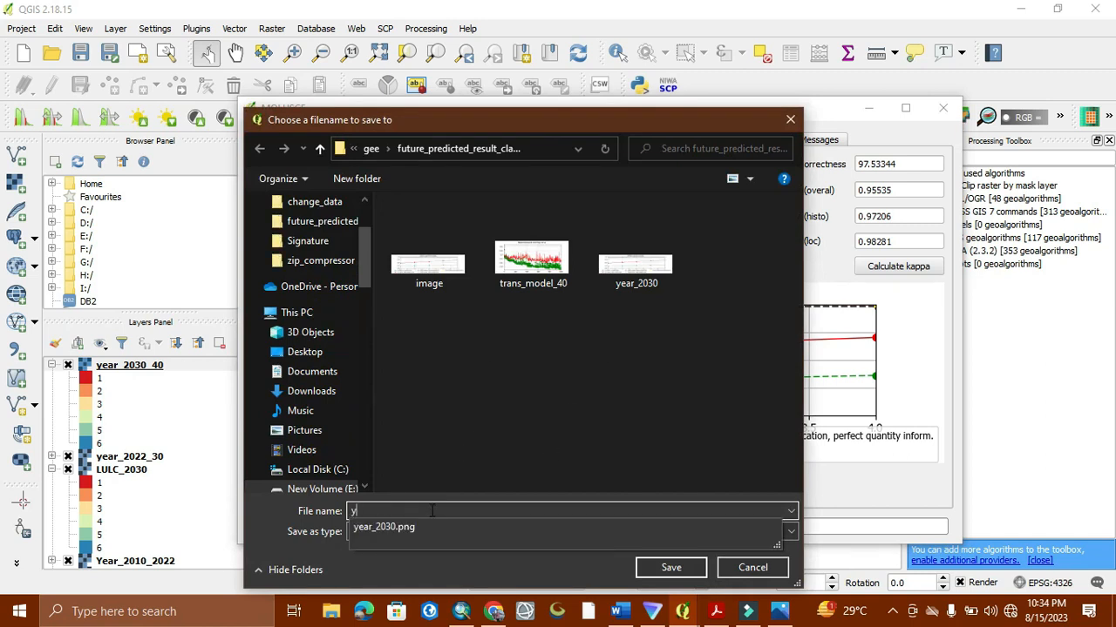
text(ear-4)
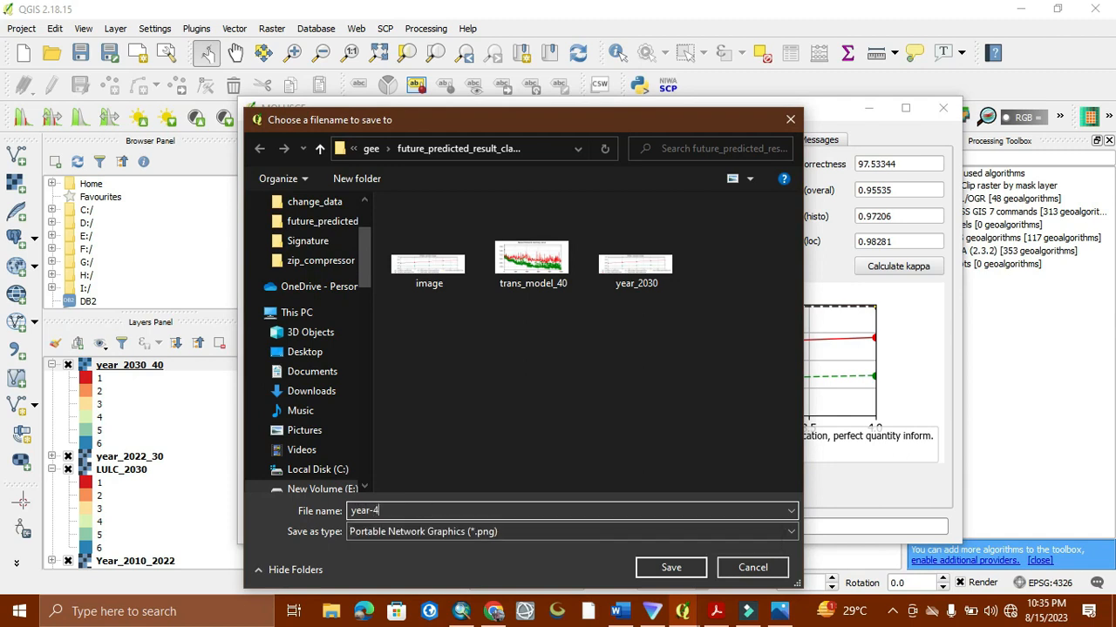
text(0)
key(Return)
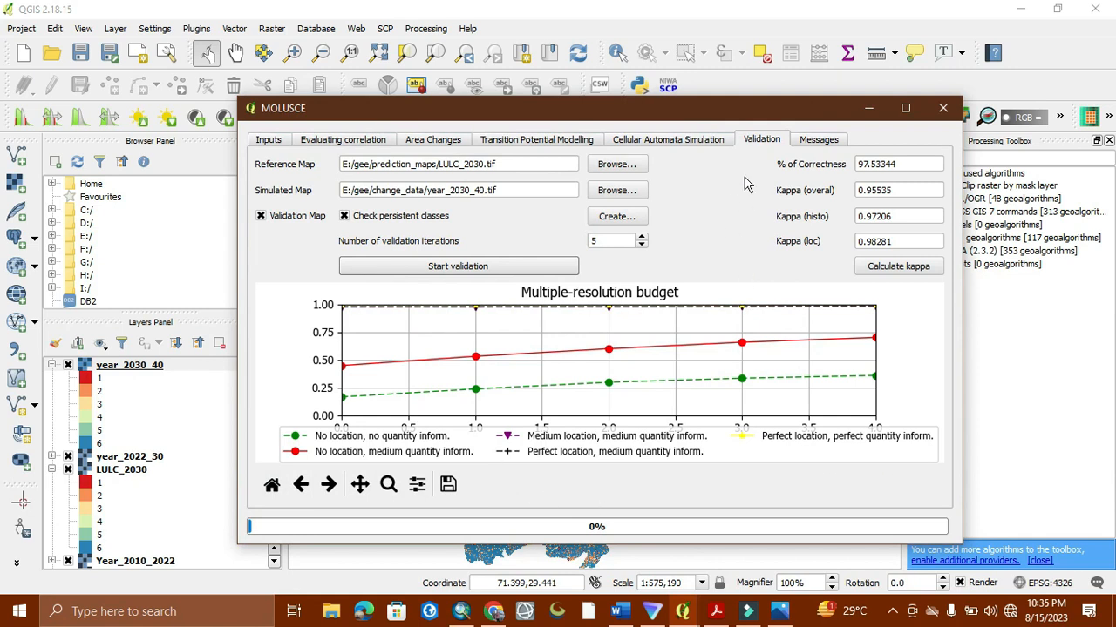
Step: Capture the correctness and kappa values as a screen clip, switch to Word and paste it below the Year 2040 heading
key(shift+super+s)
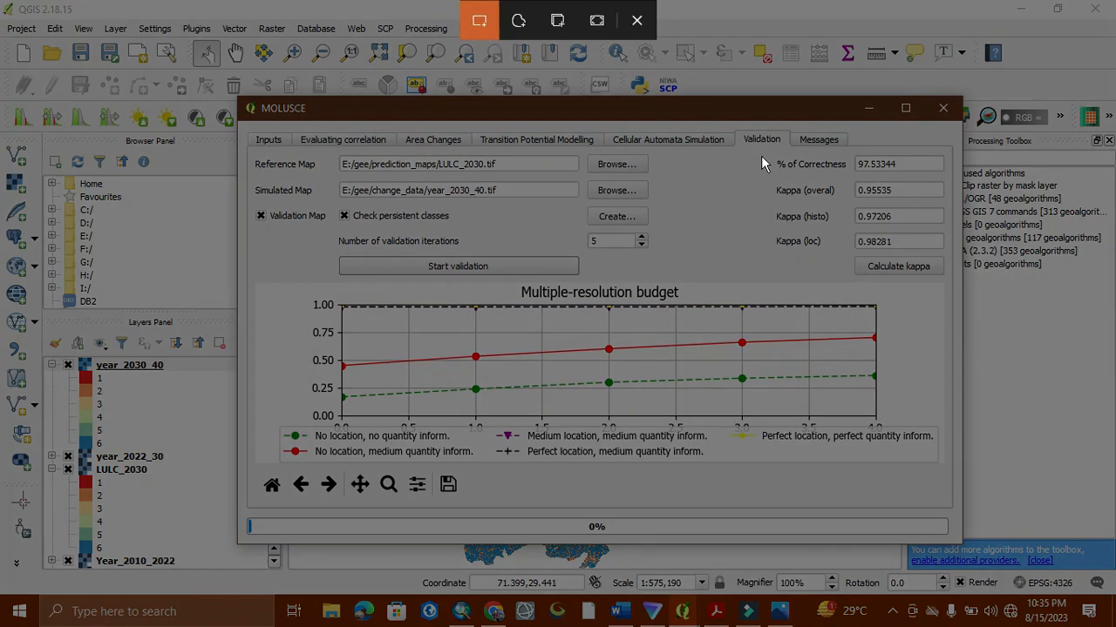
drag(761, 148, 955, 259)
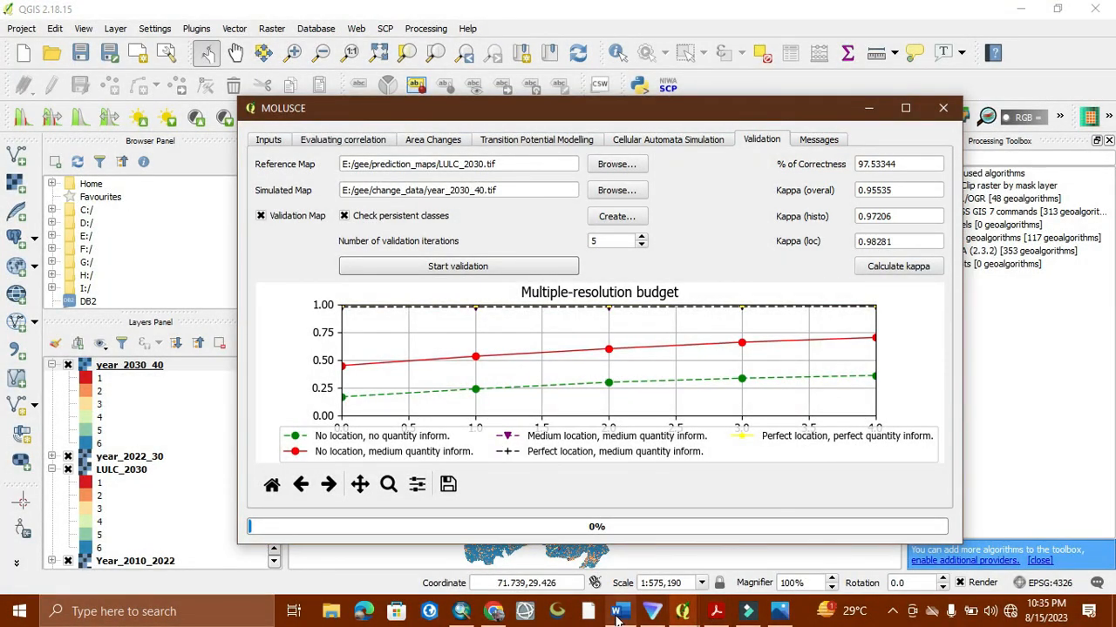
click(617, 614)
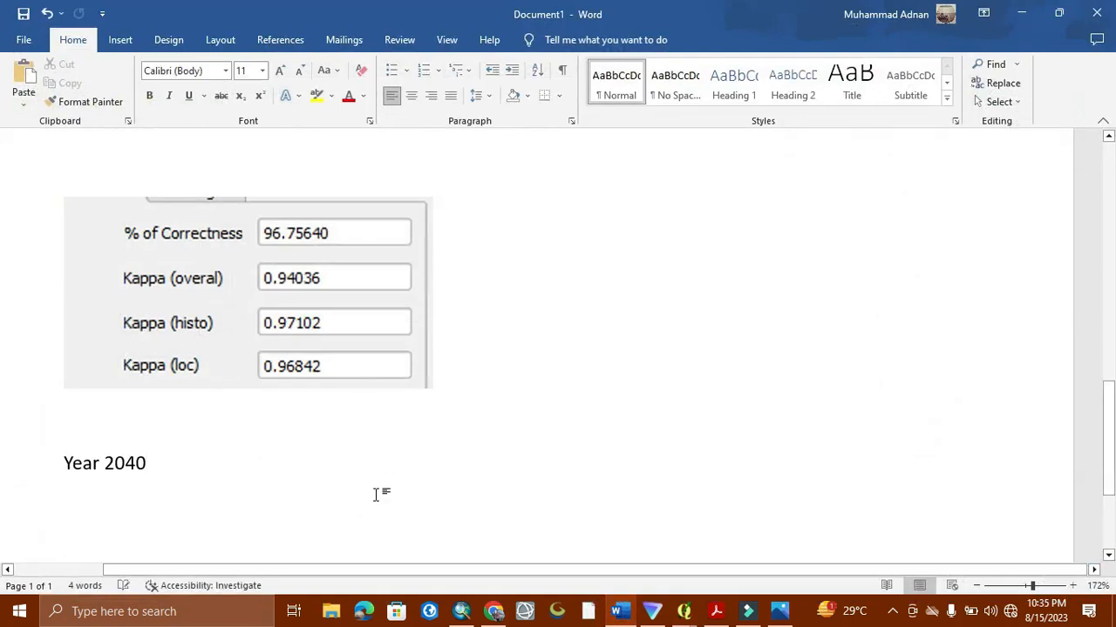
key(Return)
key(ctrl+v)
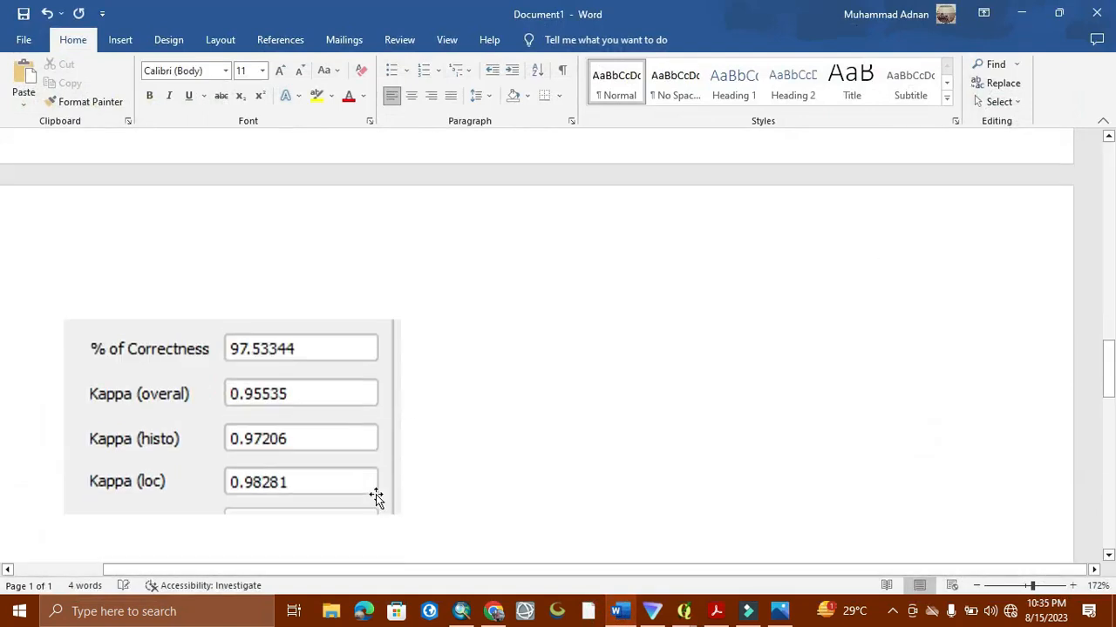
scroll(376, 485, up, 1)
scroll(377, 485, up, 8)
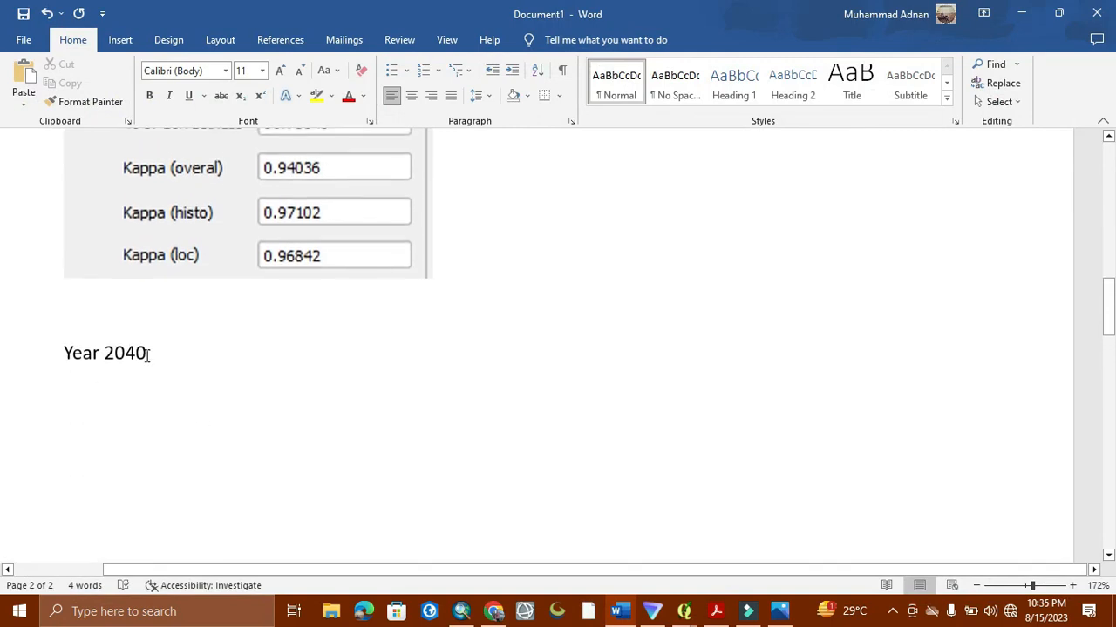
scroll(140, 399, down, 1)
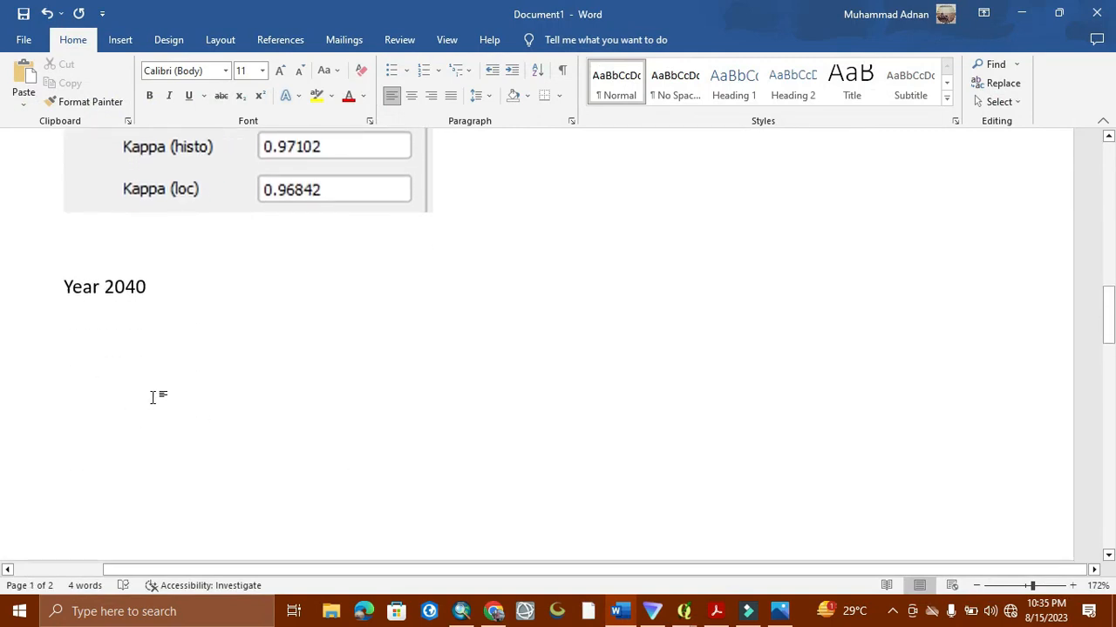
scroll(160, 401, down, 5)
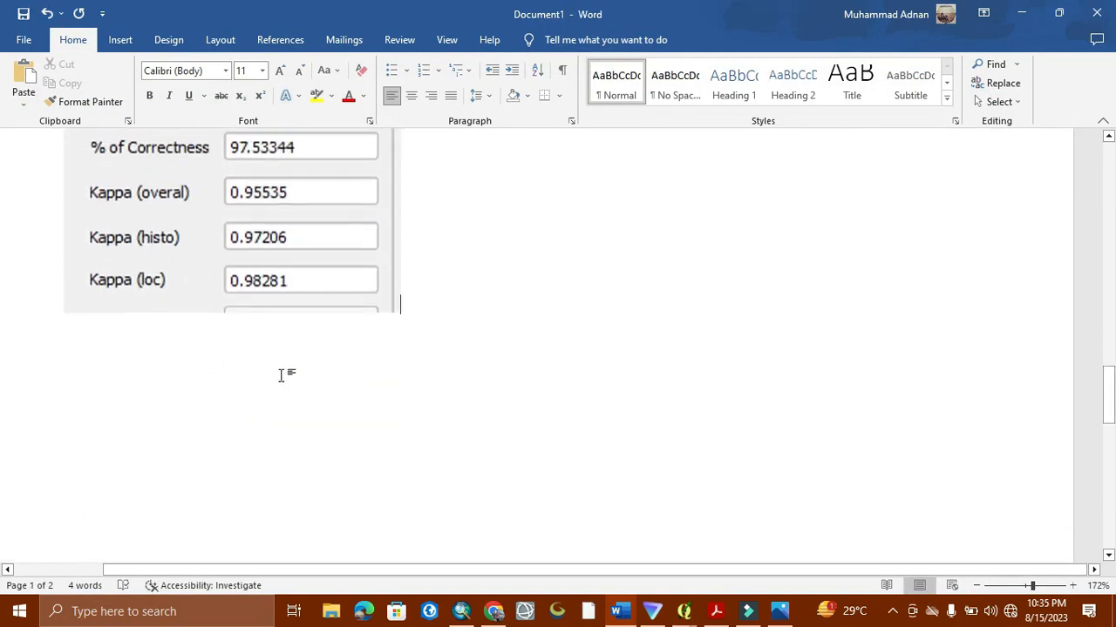
Step: Return to QGIS, minimize the MOLUSCE window and review the year_2030_40 map and the layer list
click(1020, 13)
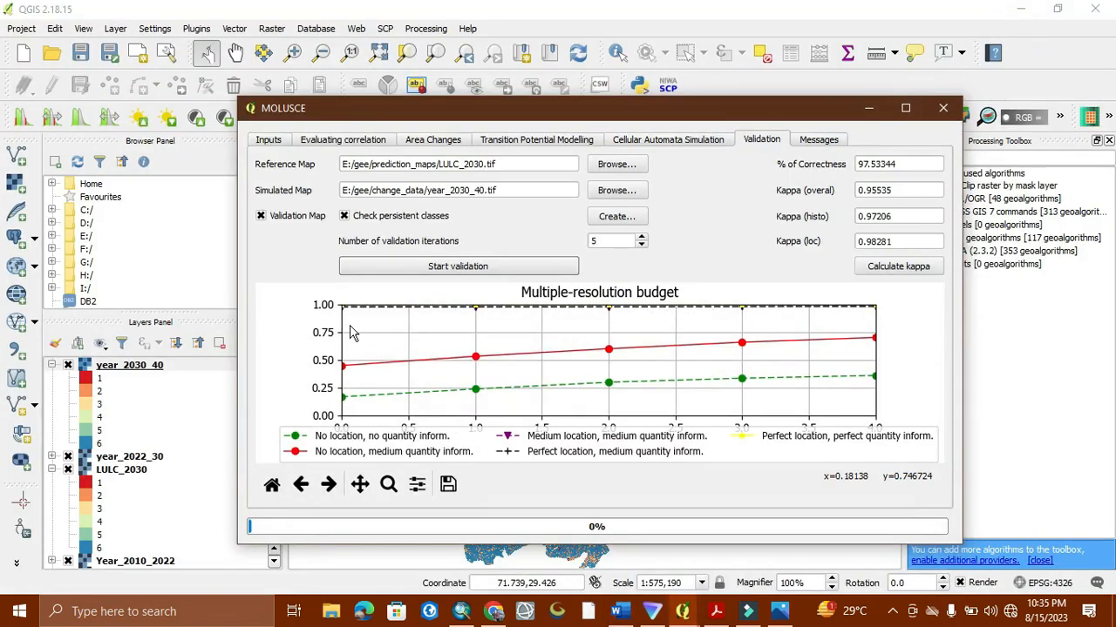
click(869, 110)
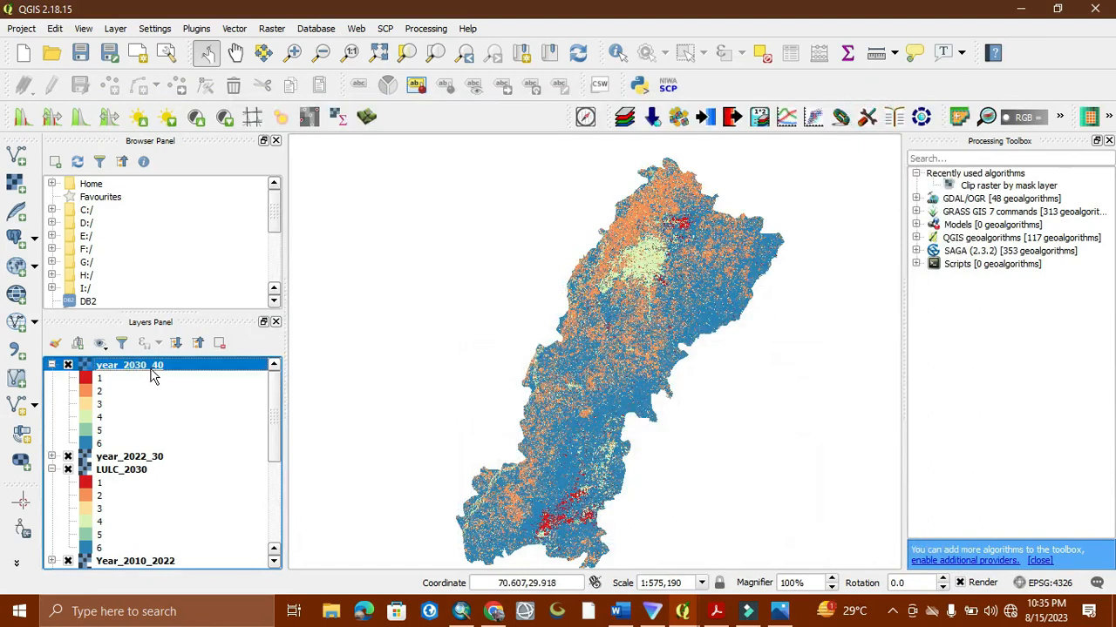
scroll(157, 423, down, 1)
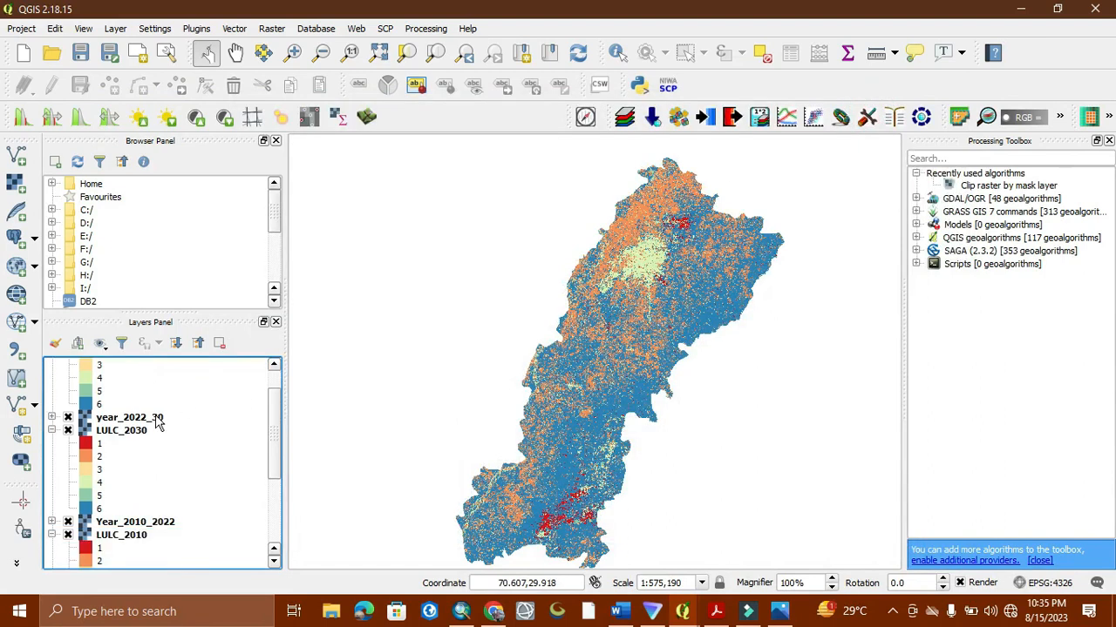
scroll(129, 446, up, 1)
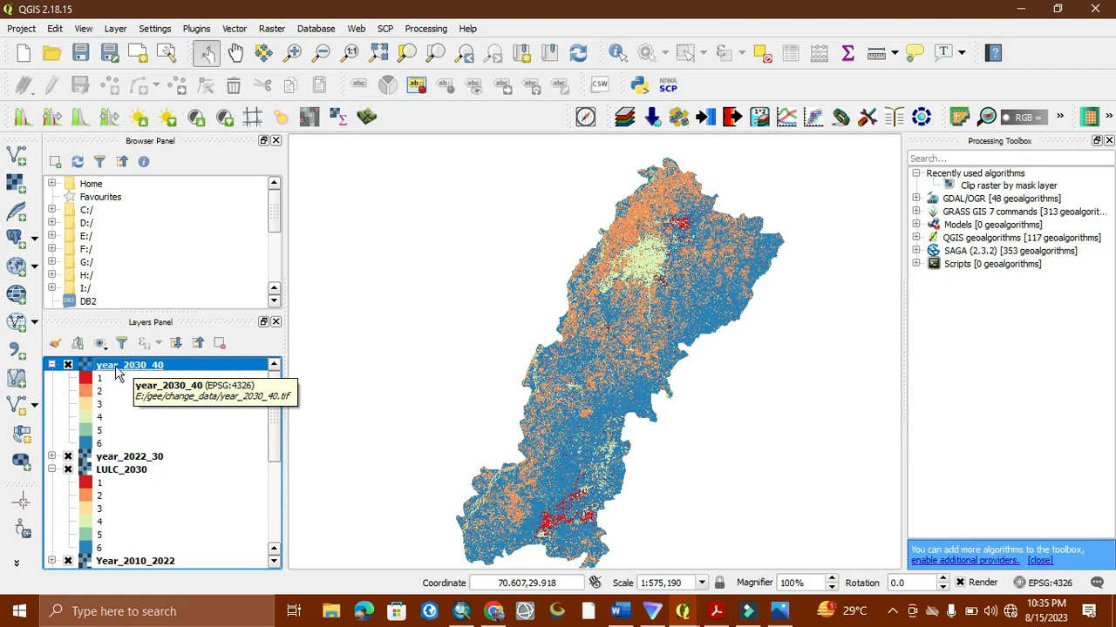
Step: Switch to File Explorer and try to rename the year_2030_40 file in the change_data folder to LULC
key(alt+Tab)
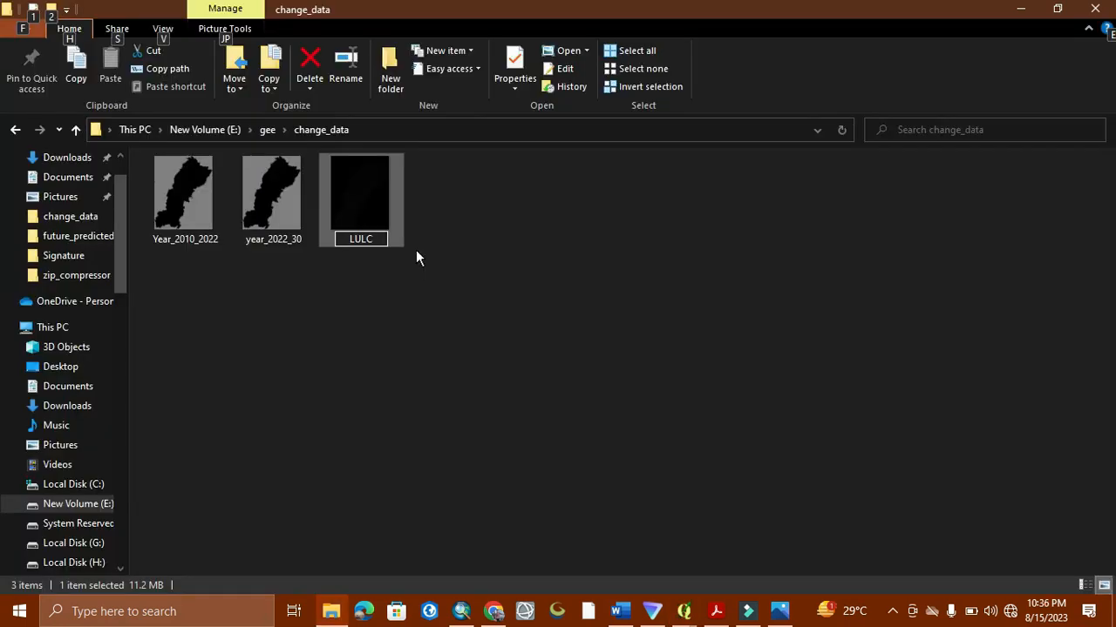
key(Return)
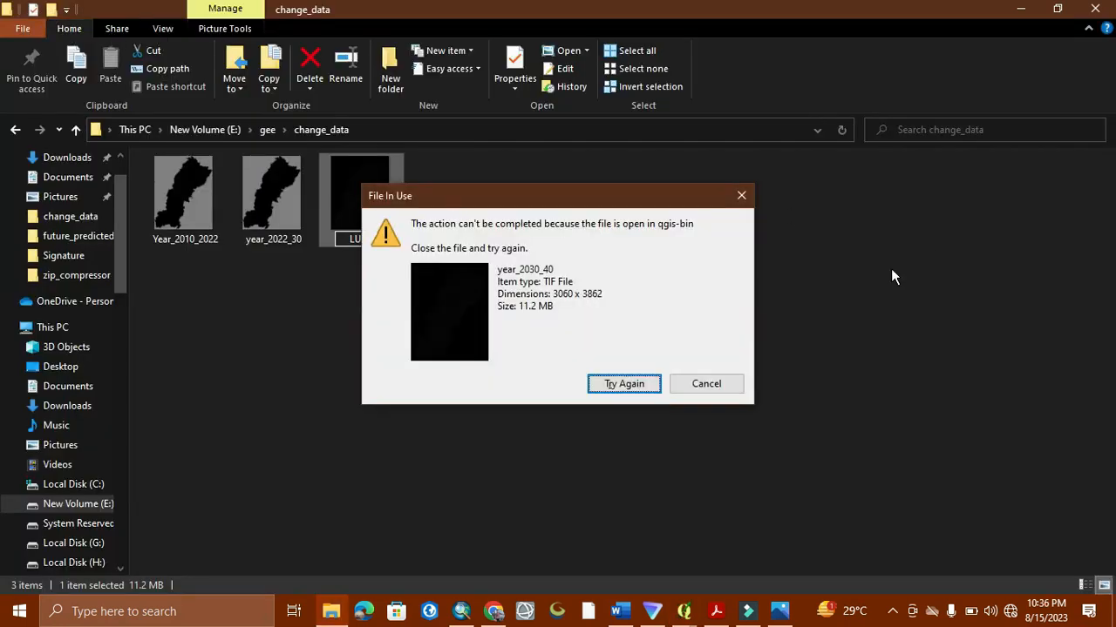
click(624, 383)
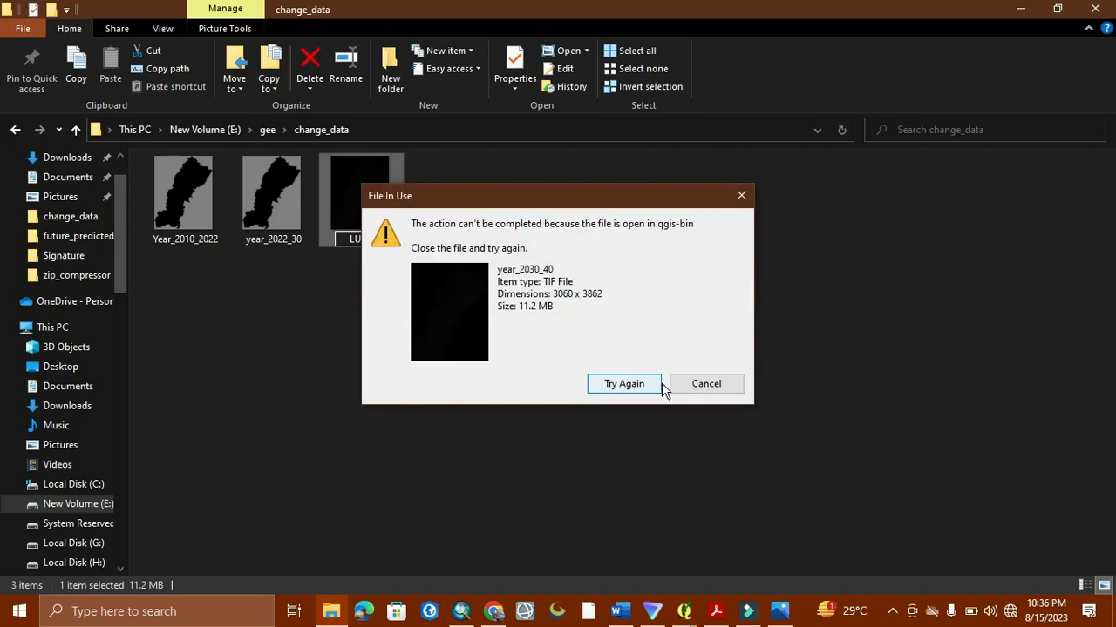
click(706, 384)
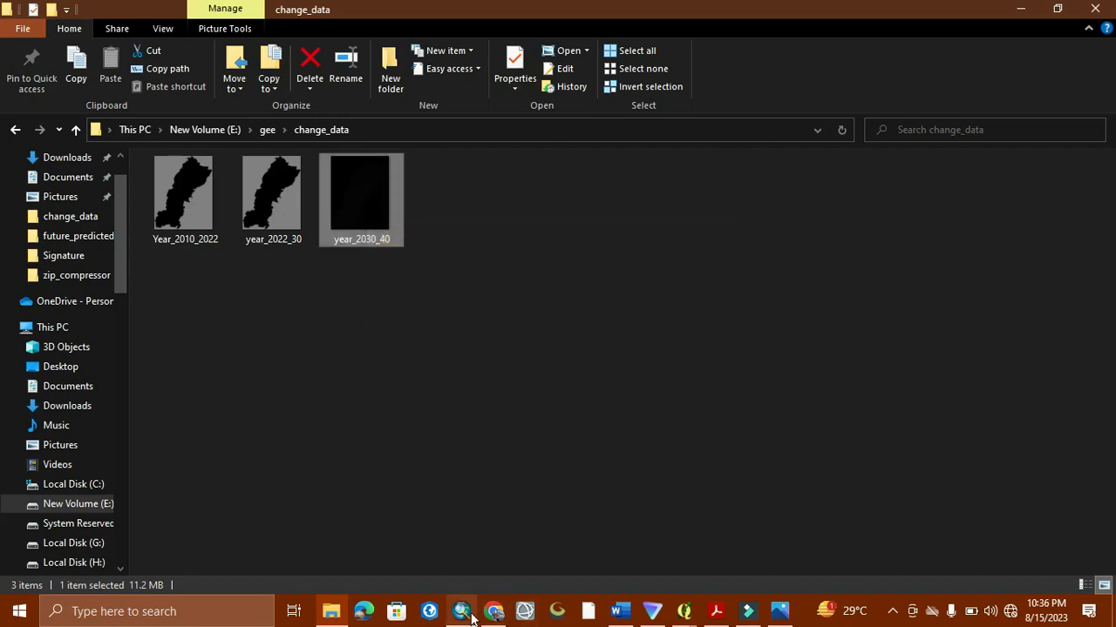
Step: Switch to the main QGIS window and rename the year_2030_40 layer as LULC_2040
click(683, 611)
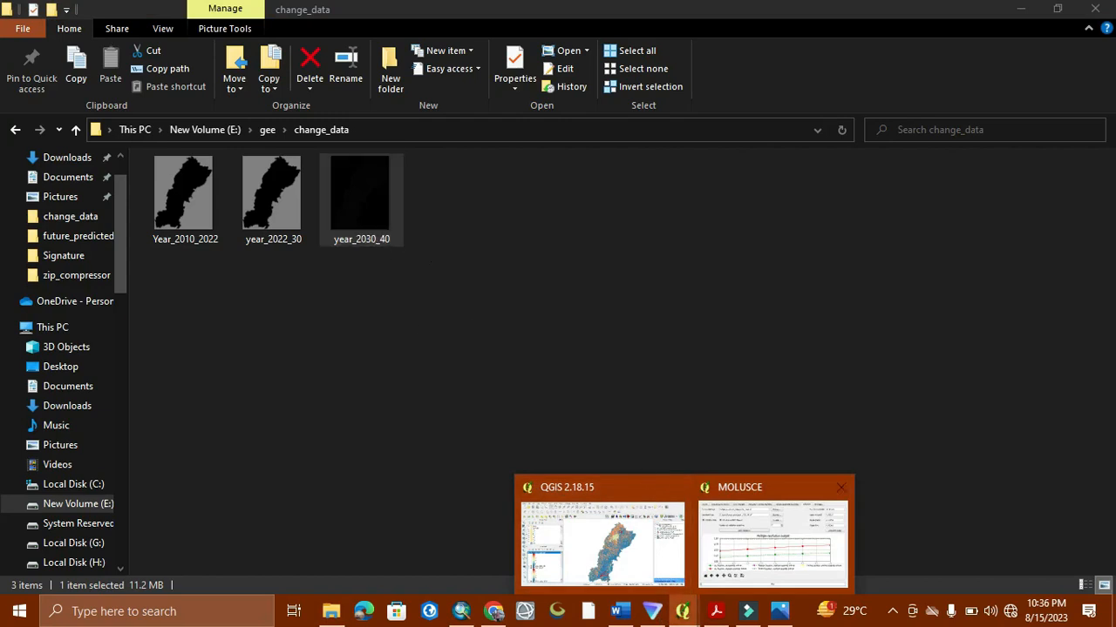
click(627, 568)
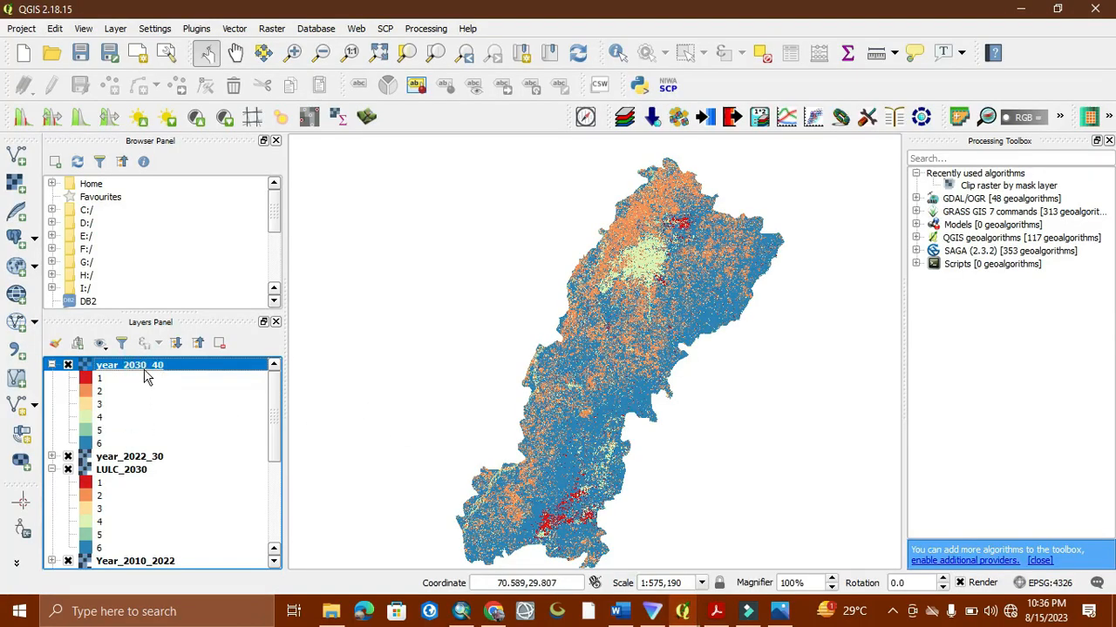
click(147, 369)
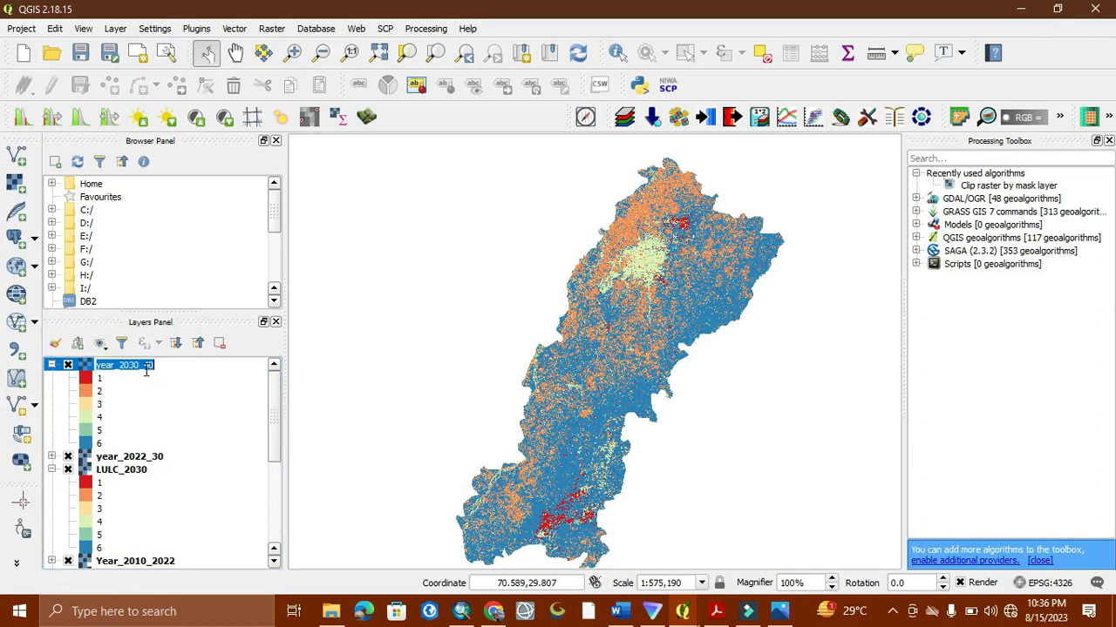
text(LULC_2)
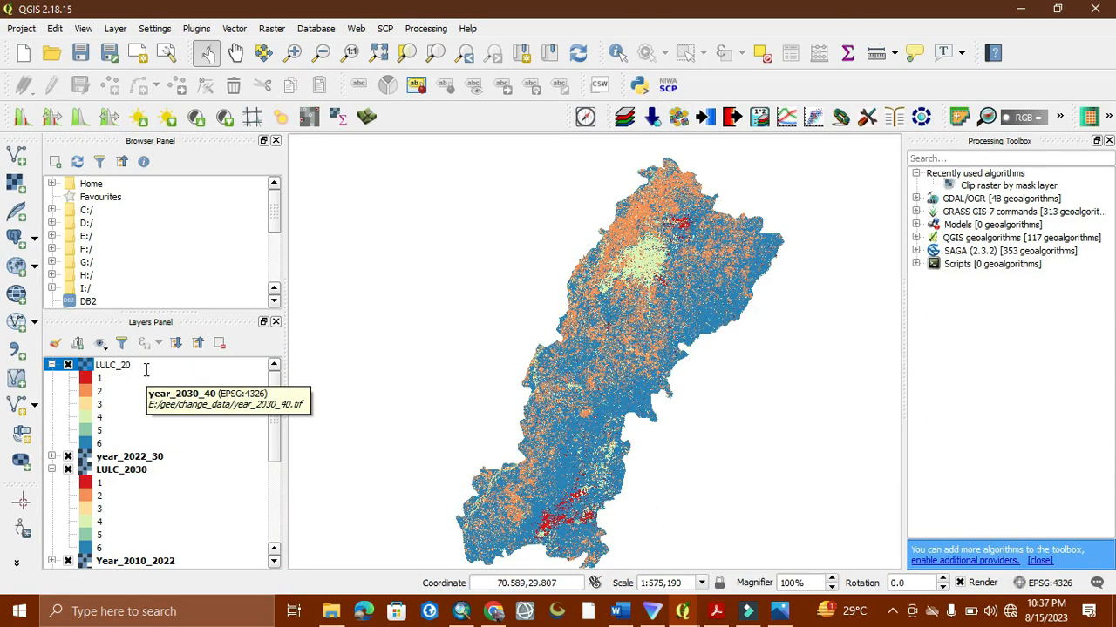
text(0)
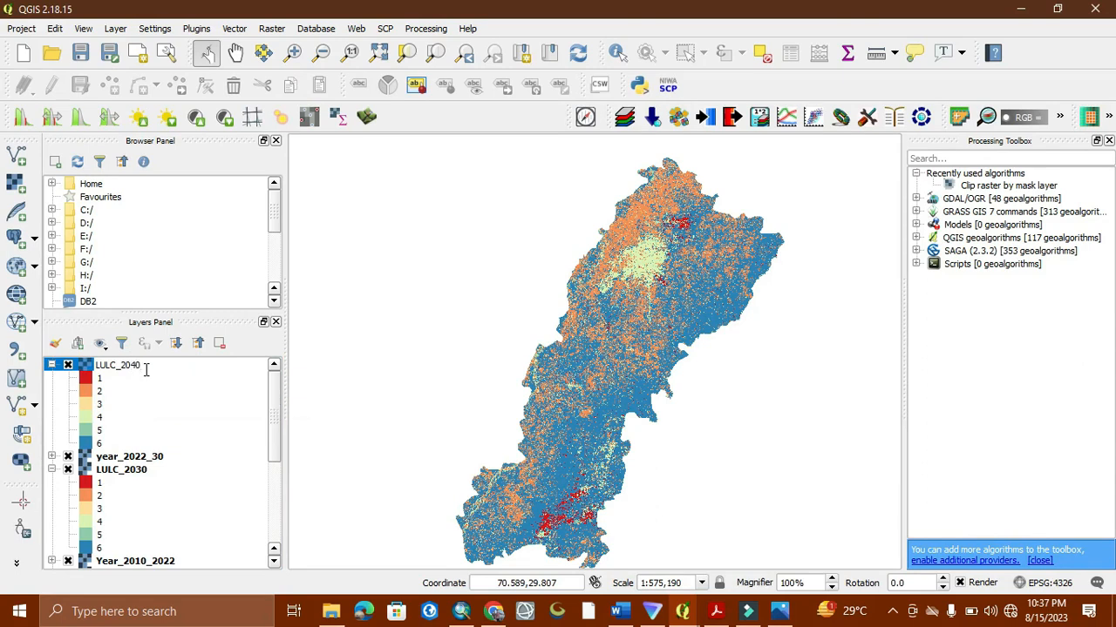
key(Return)
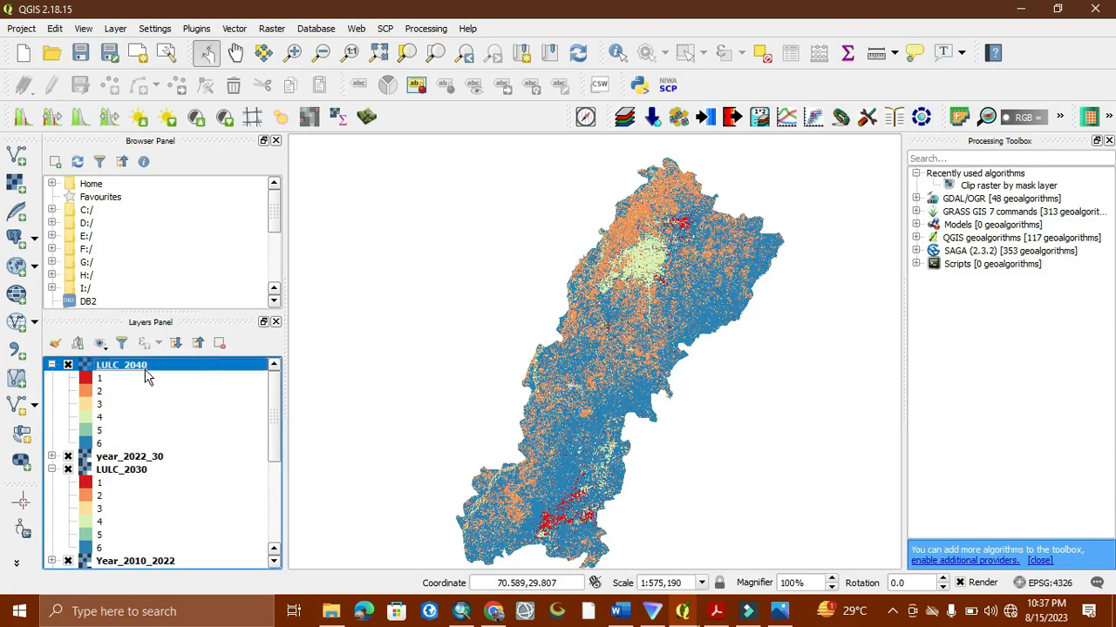
Step: Go back to File Explorer and try to rename the year_2030_40 raster file in the change_data folder to LULC_2040
click(1018, 10)
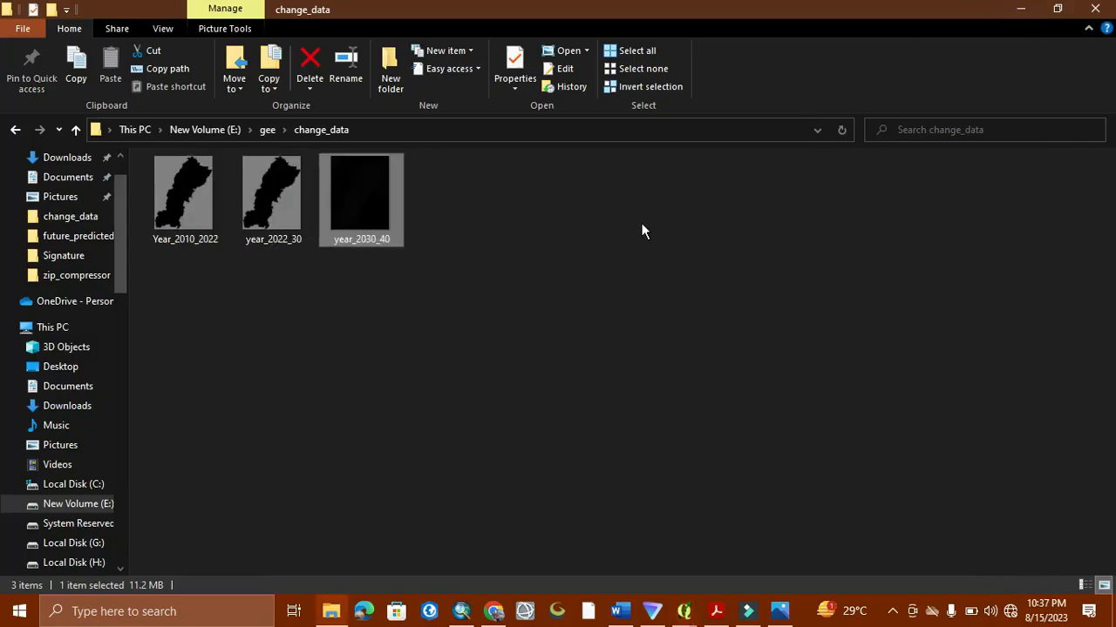
key(F2)
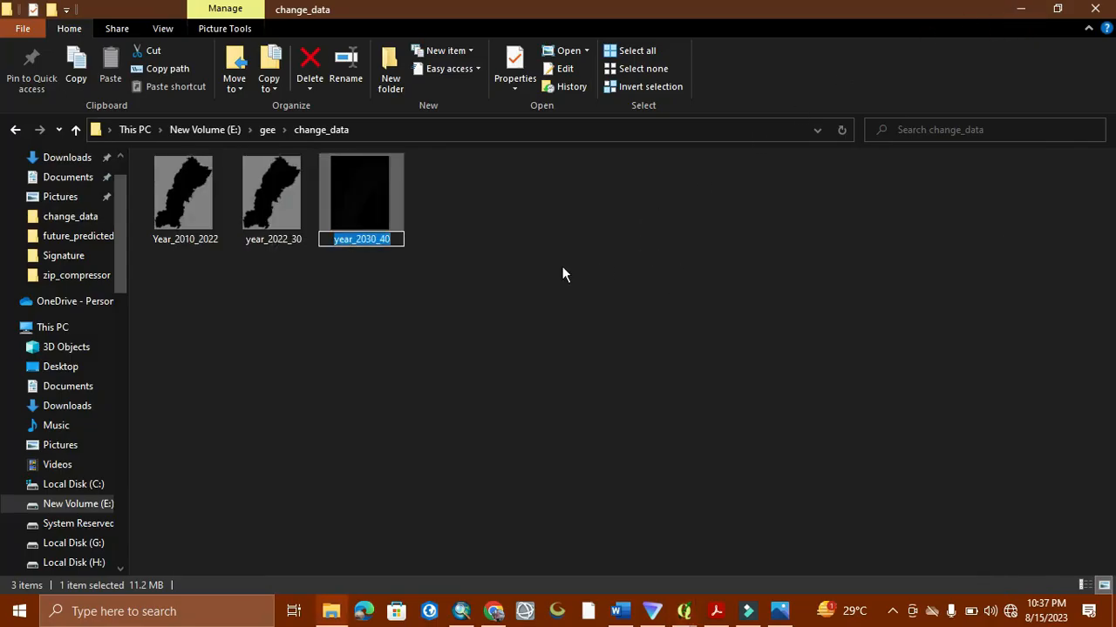
text(LULC)
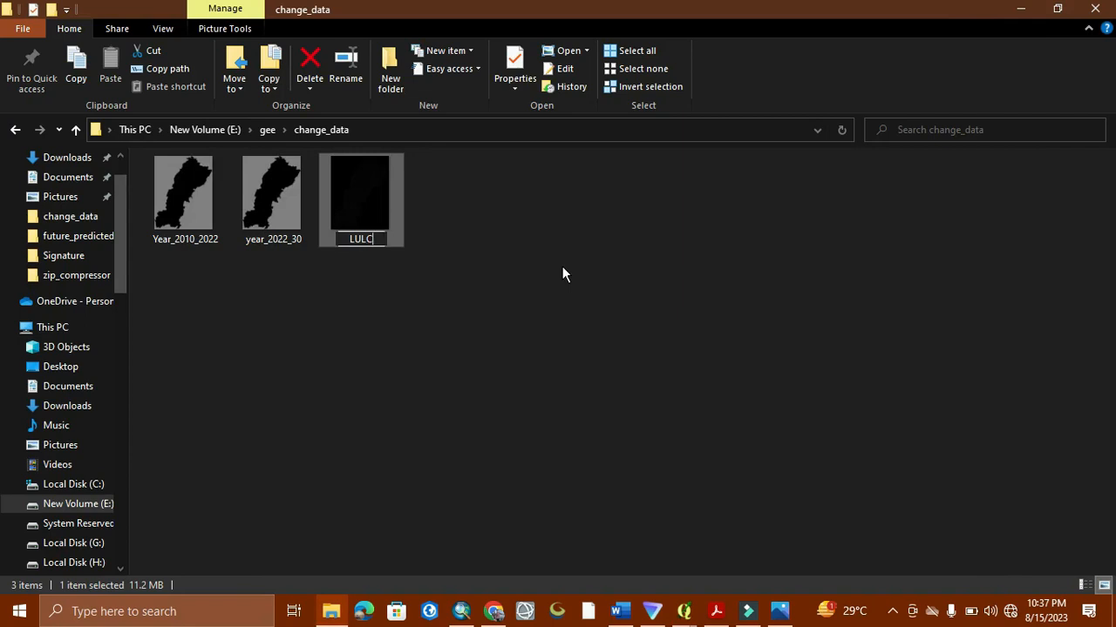
text(_2040)
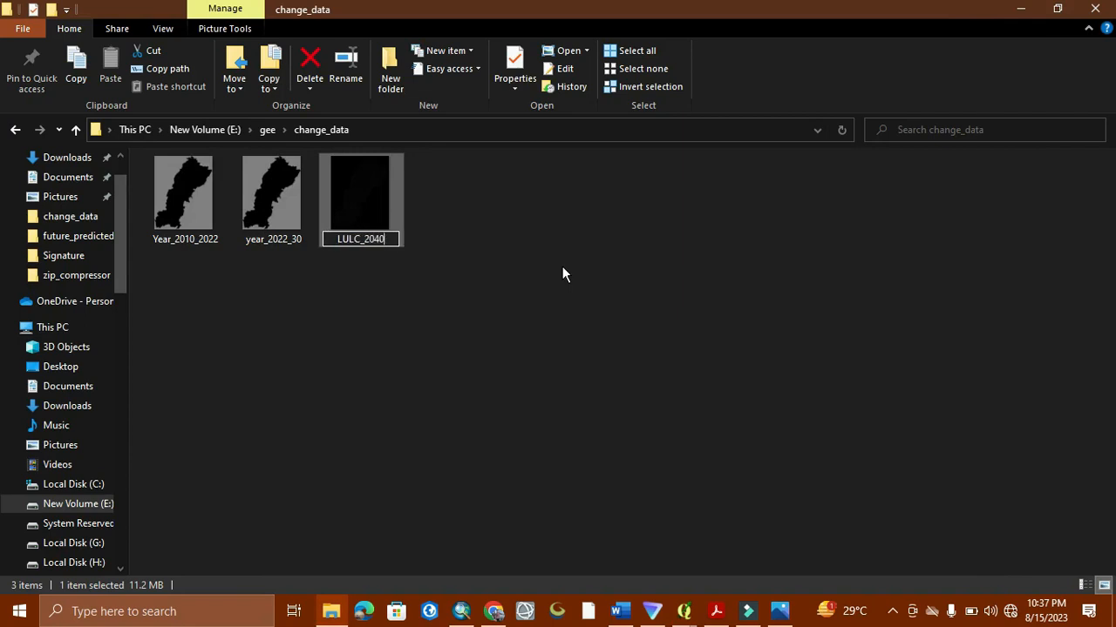
key(Return)
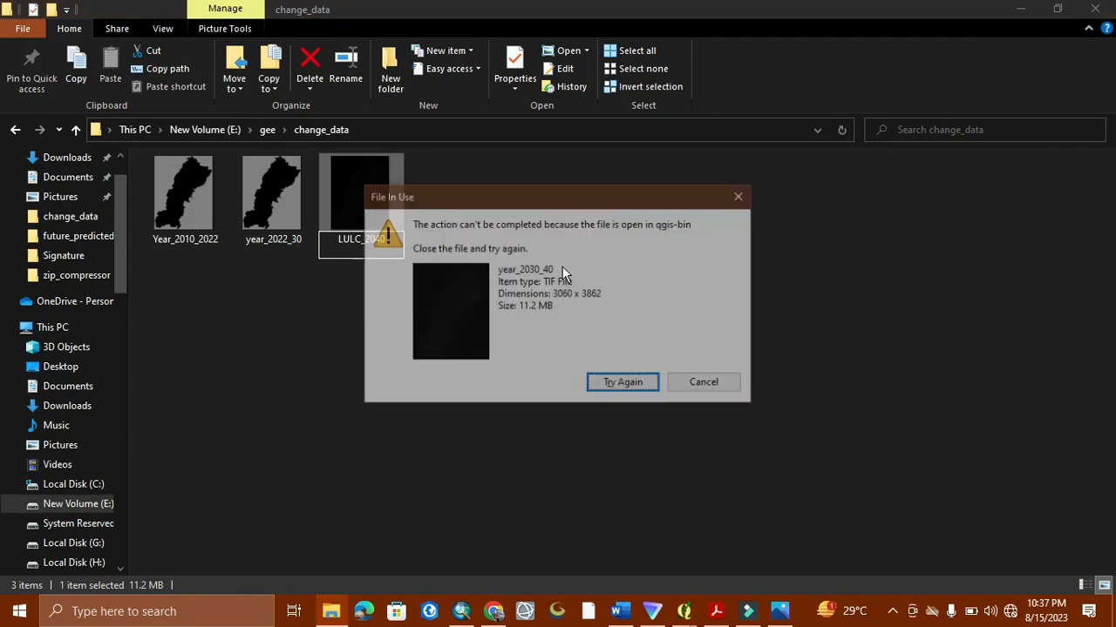
click(623, 381)
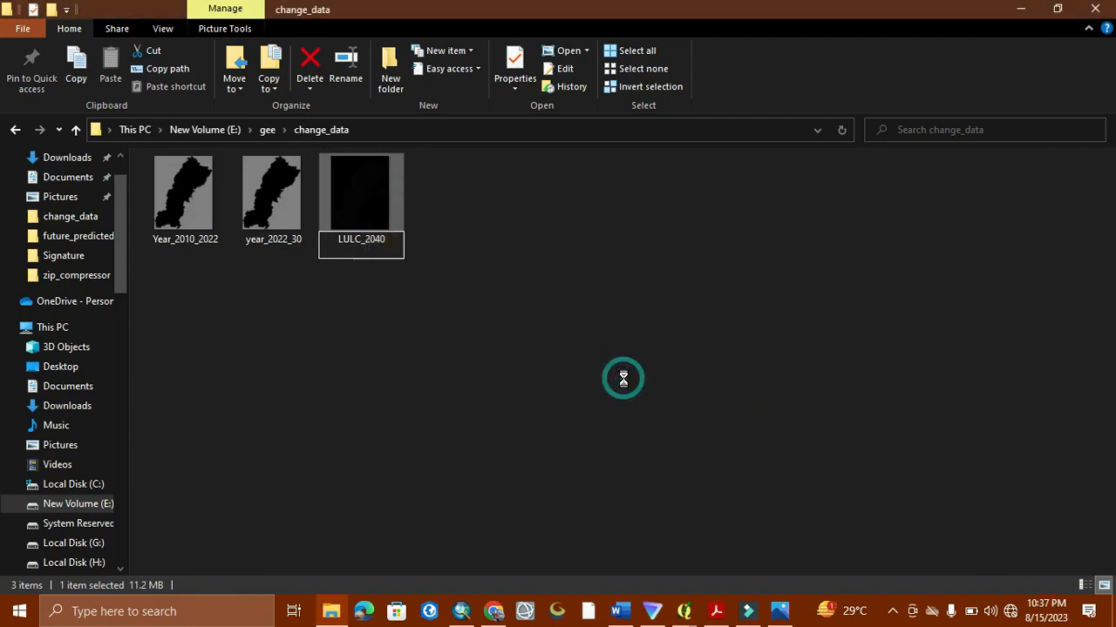
click(716, 388)
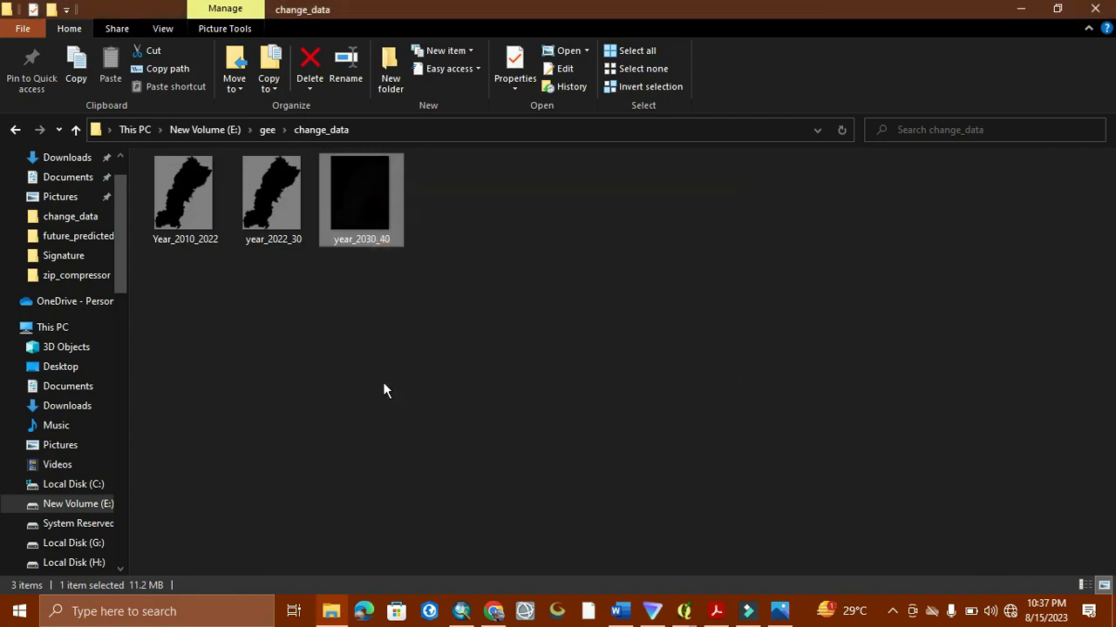
Step: Return to the main QGIS window and remove the LULC_2040 layer from the project
click(682, 612)
click(637, 553)
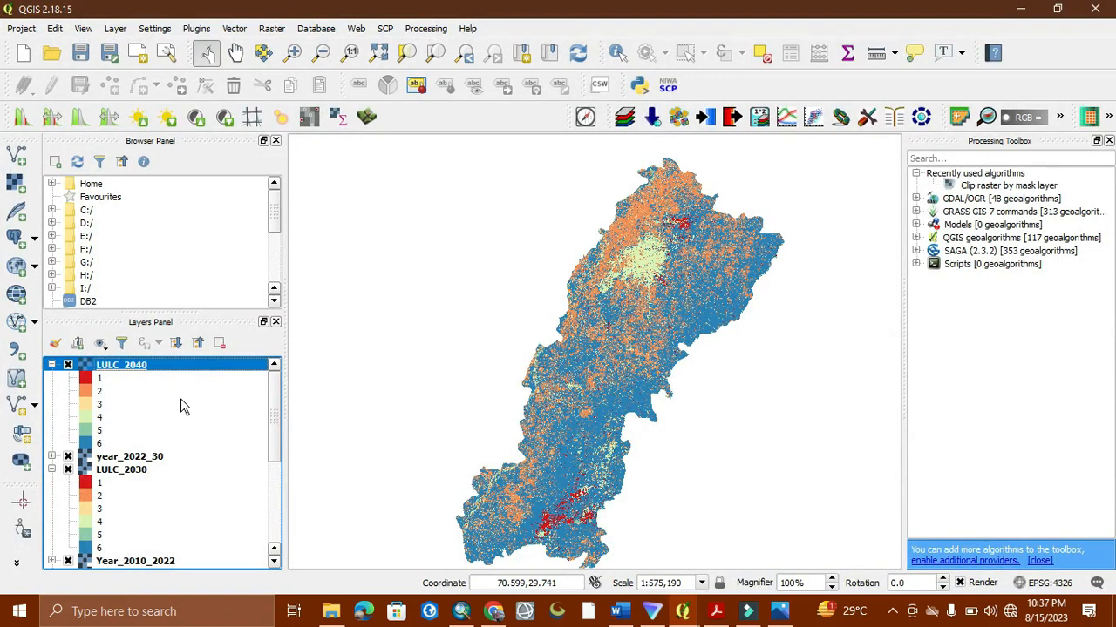
drag(276, 410, 264, 375)
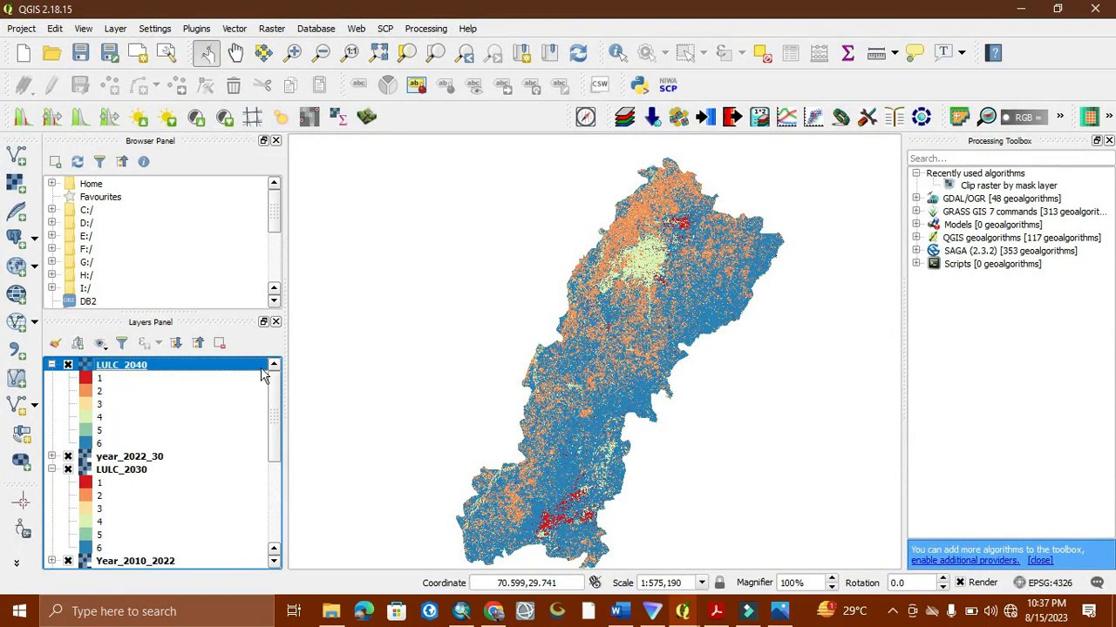
right_click(137, 367)
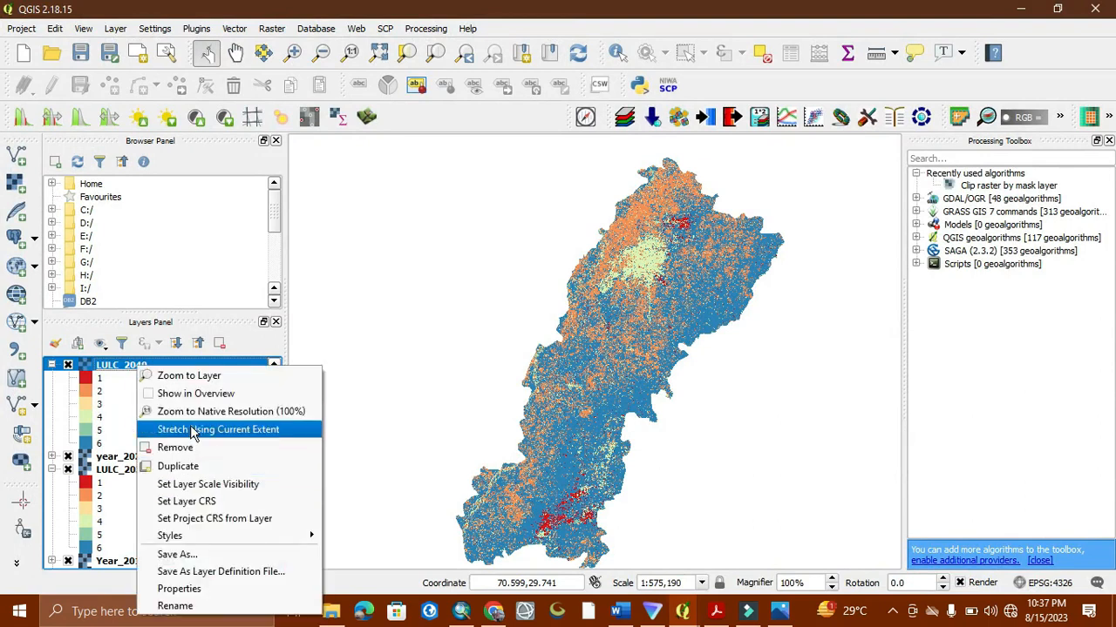
click(174, 447)
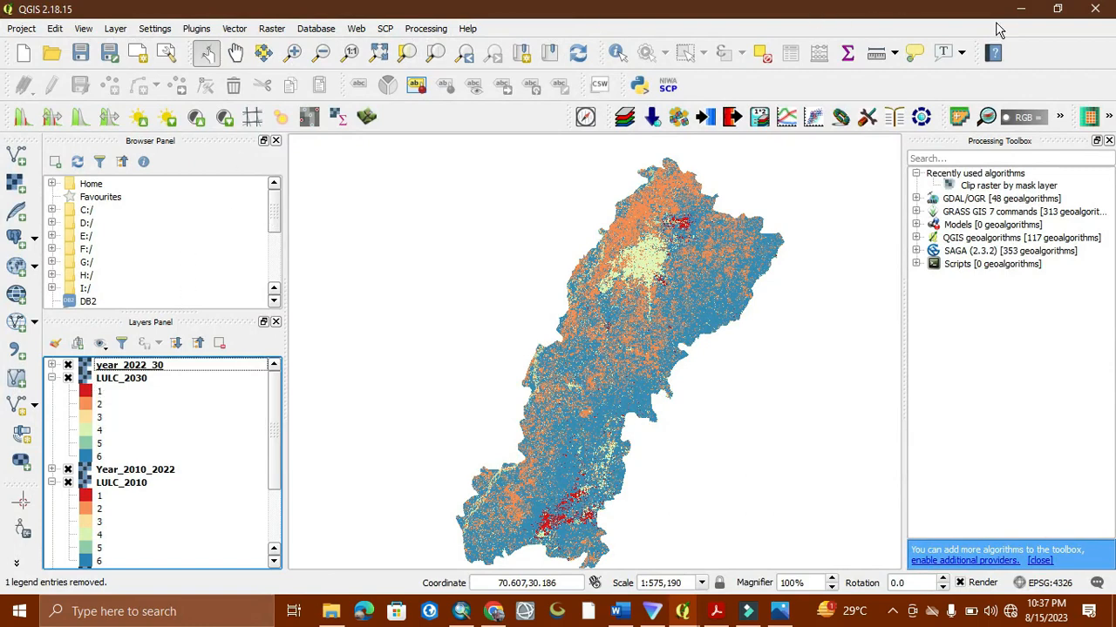
Step: Back in File Explorer, rename the year_2030_40 raster file in the change_data folder as LULC_2040
click(1024, 11)
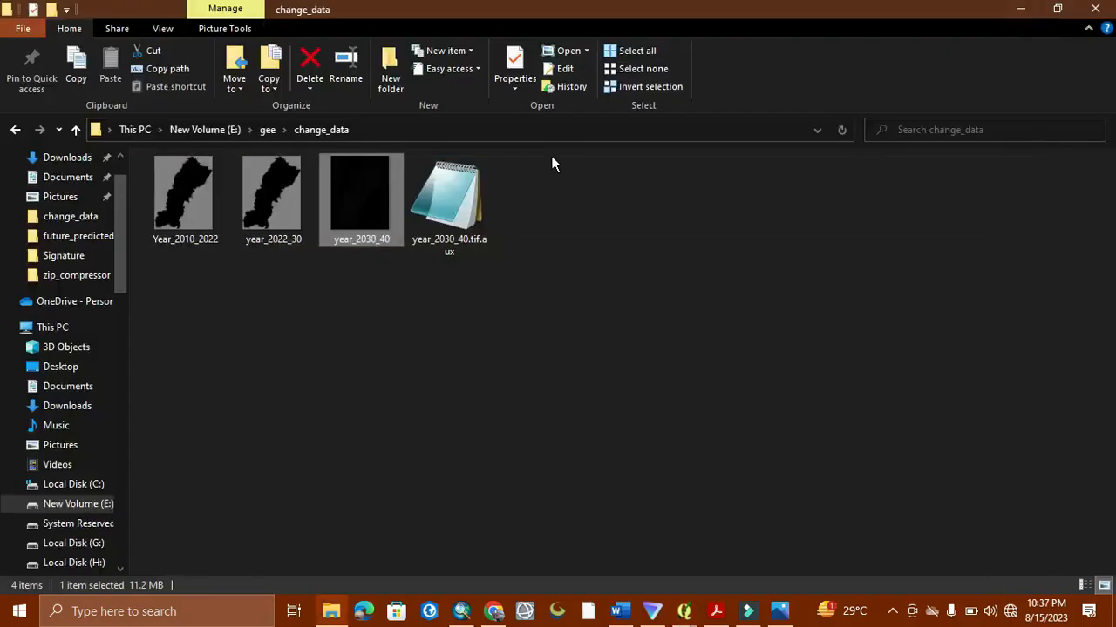
click(362, 244)
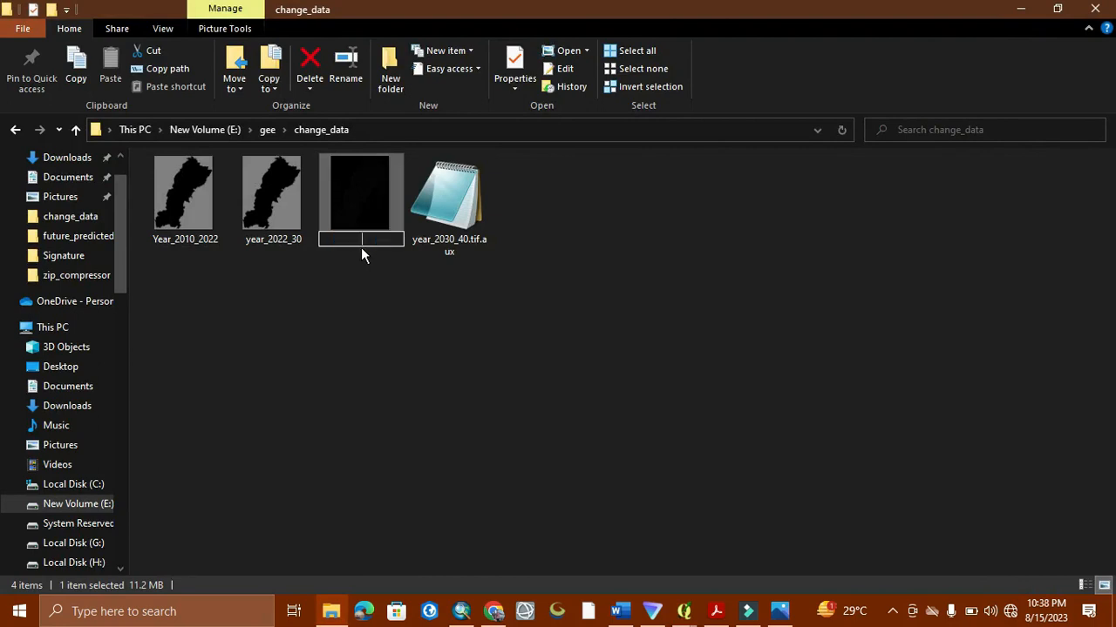
text(LULC_20)
text(40)
key(Return)
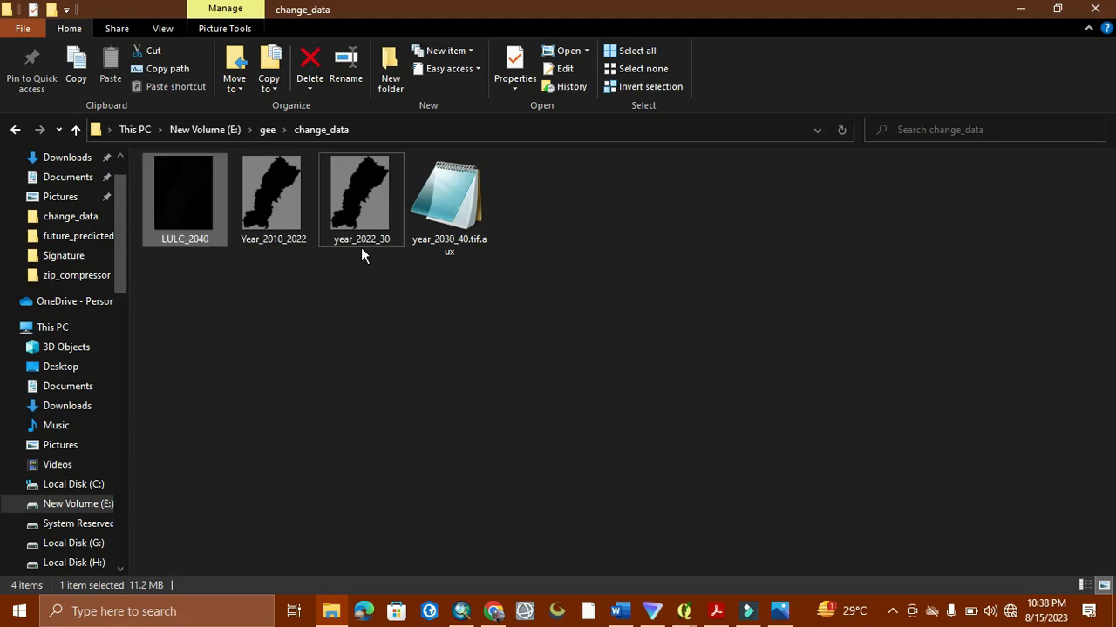
Step: Rename the auxiliary file year_2030_40.tif.aux as LULC_2040
click(429, 247)
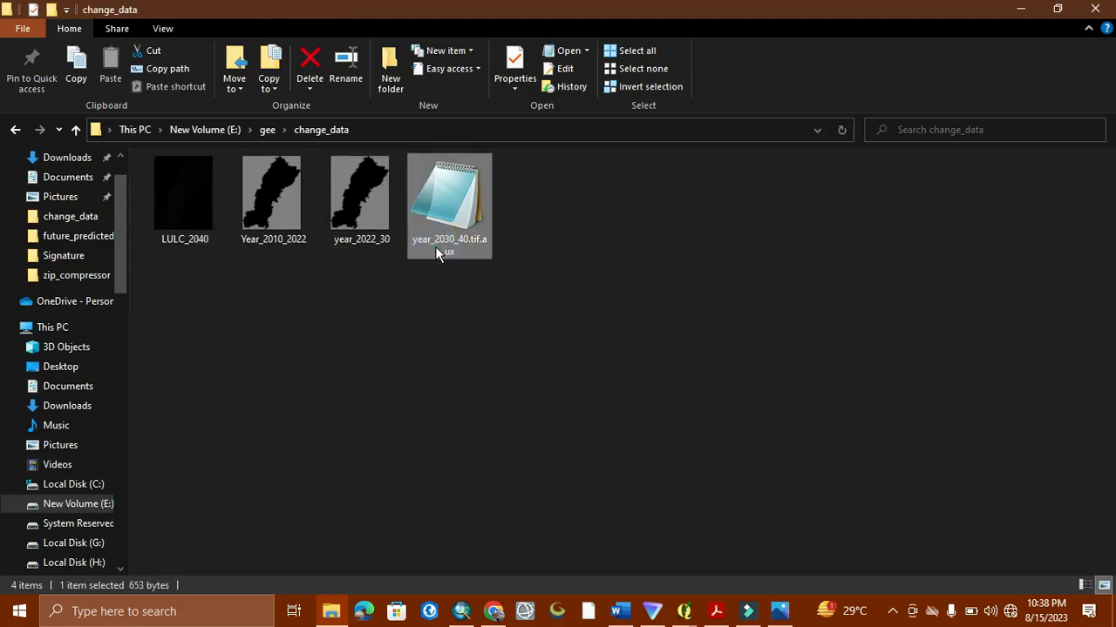
click(435, 246)
key(BackSpace)
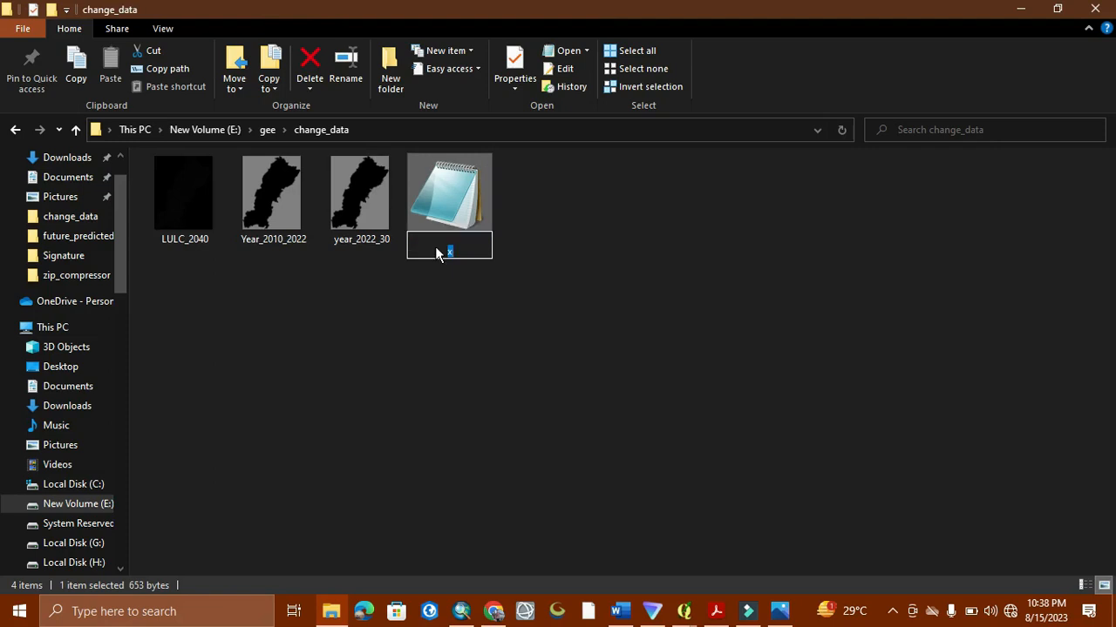
text(LULC)
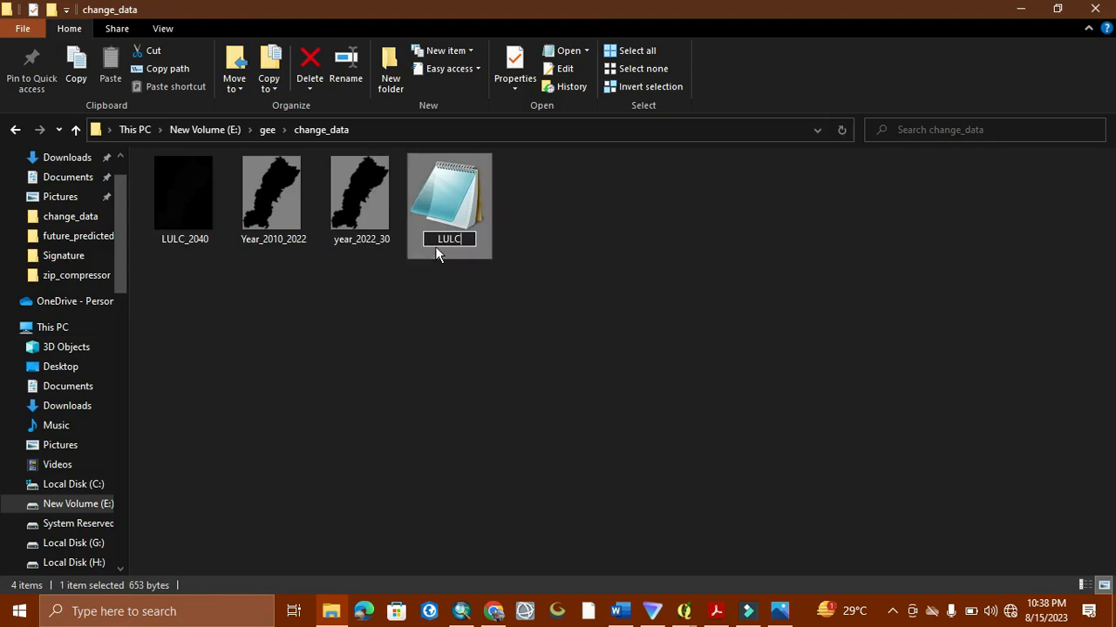
text(_2040)
key(Return)
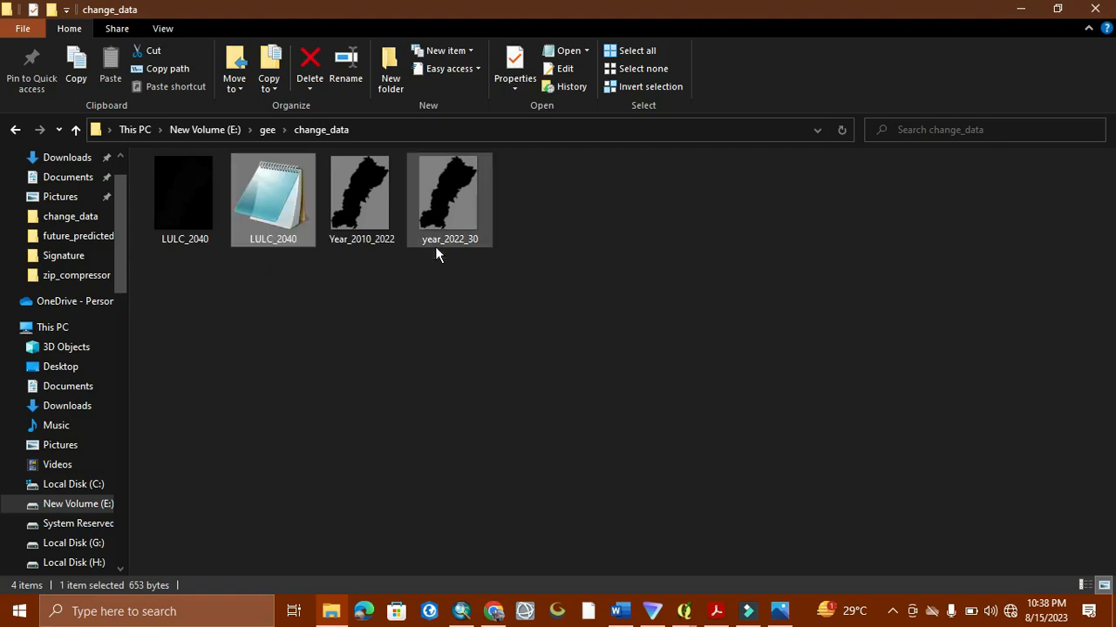
Step: Switch to QGIS and add the LULC_2040 raster from the gee\change_data folder on drive E: as a layer
click(1019, 14)
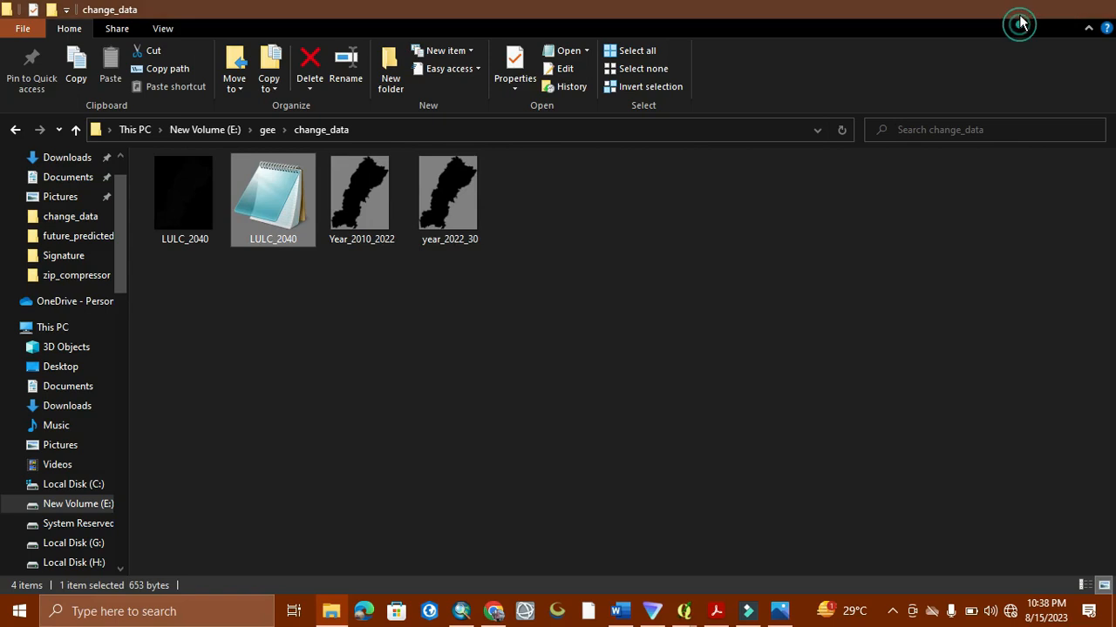
mouse_move(678, 614)
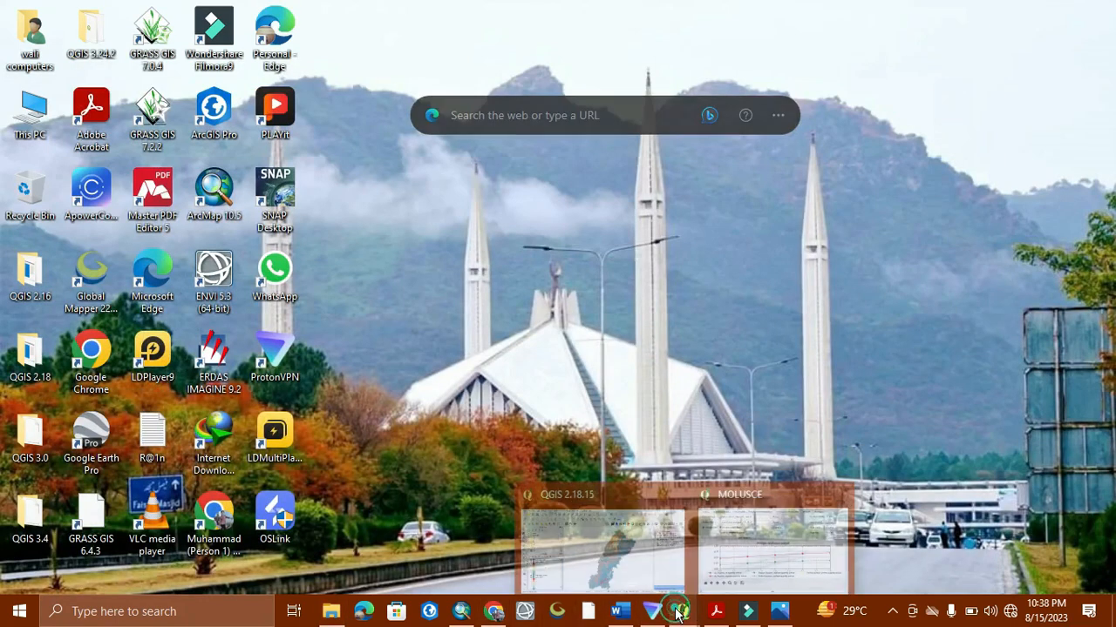
click(626, 533)
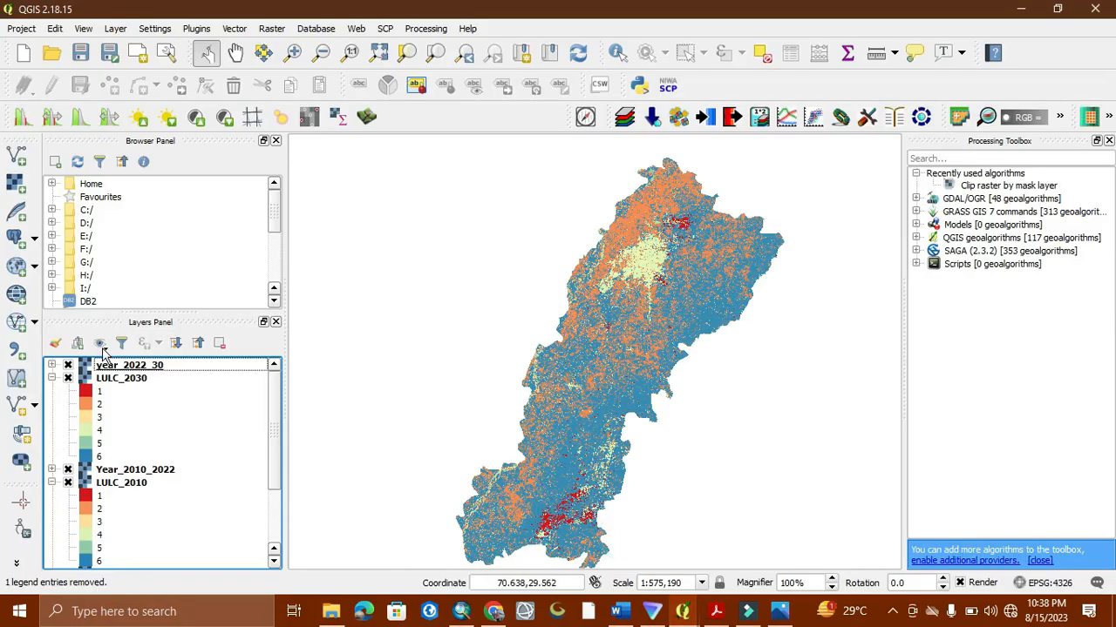
click(113, 29)
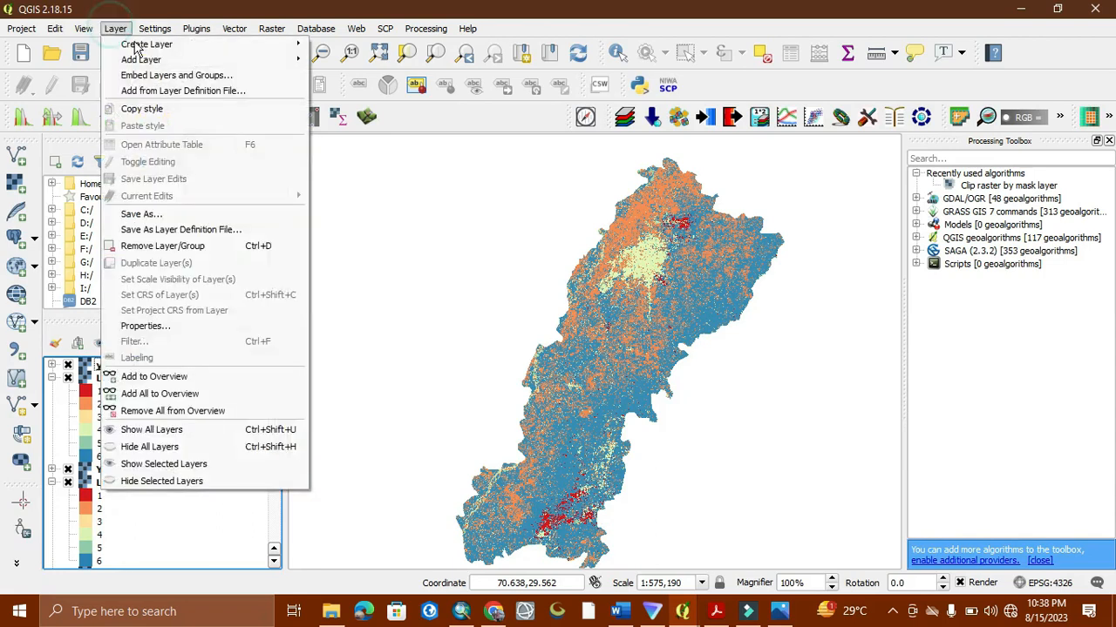
mouse_move(186, 59)
click(335, 76)
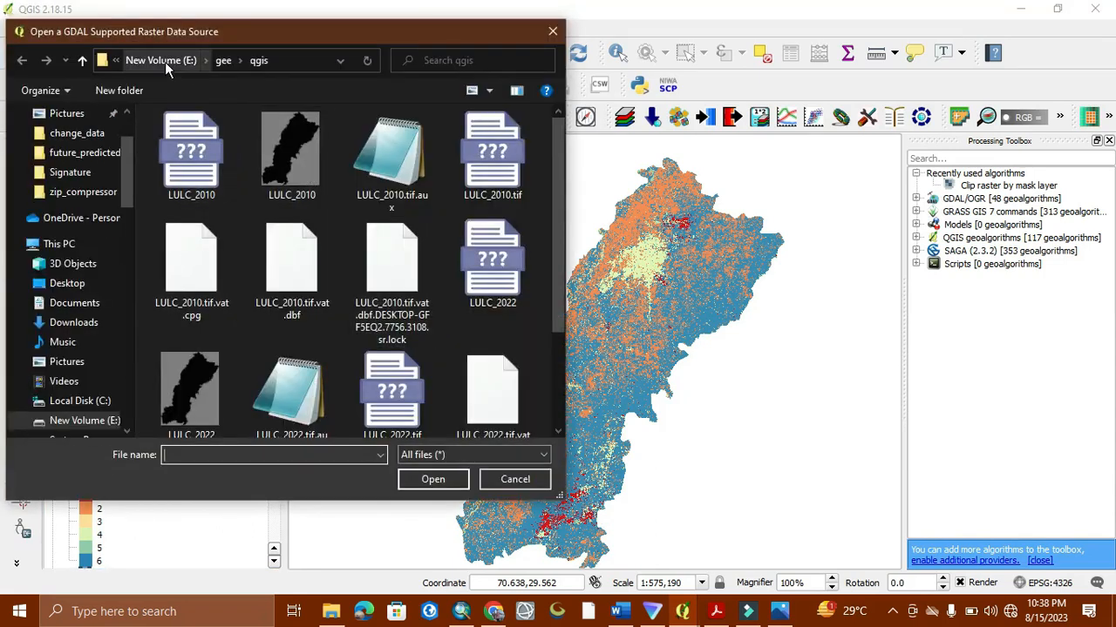
click(165, 61)
click(202, 157)
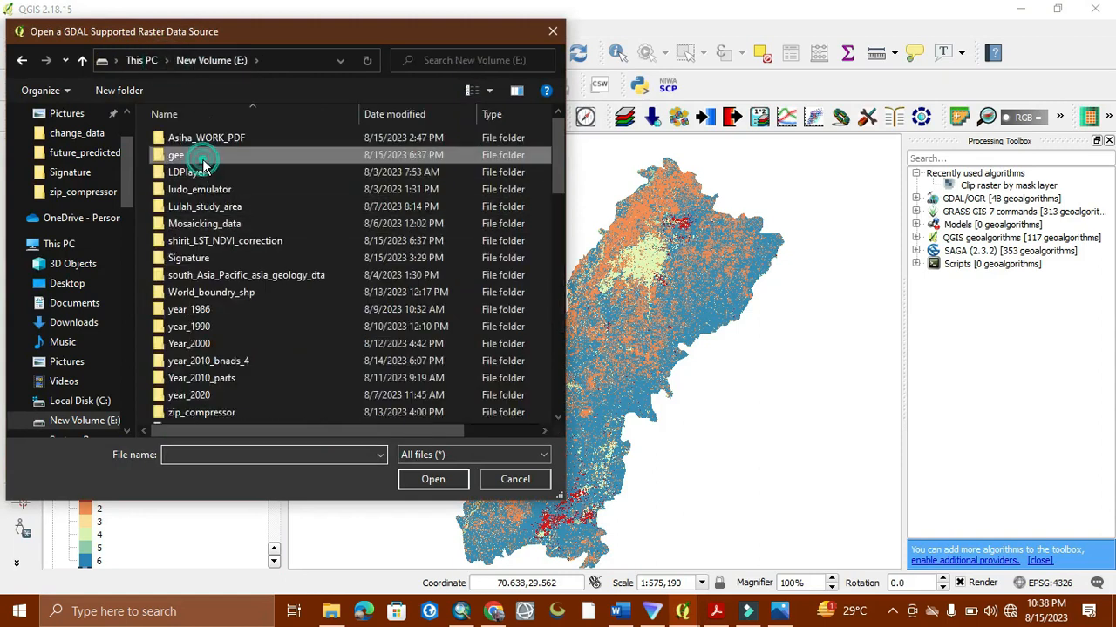
double_click(202, 157)
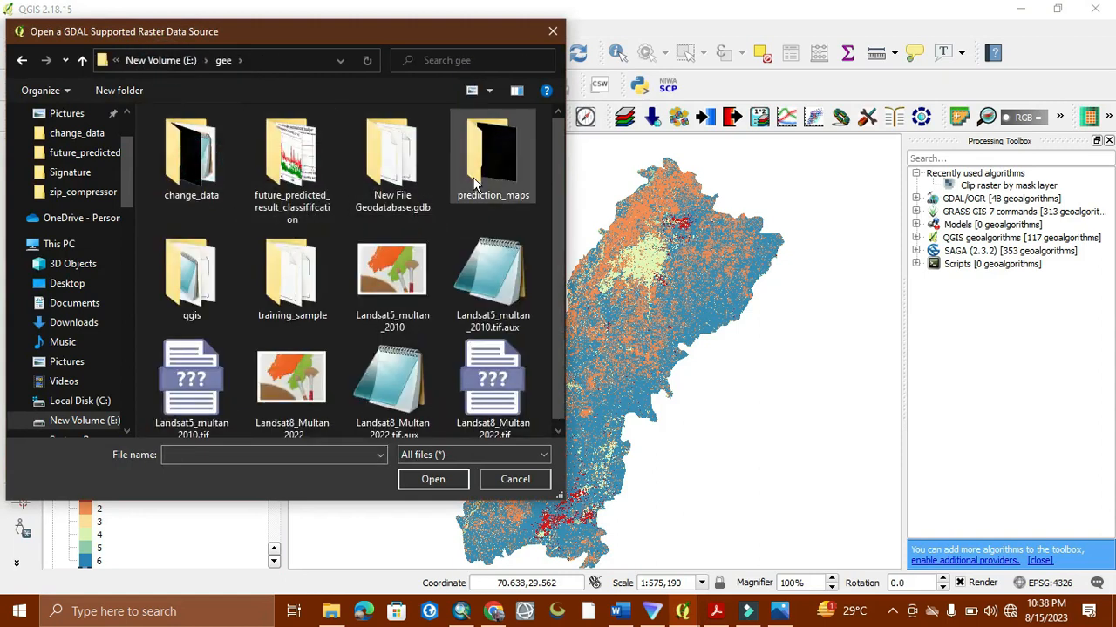
click(207, 173)
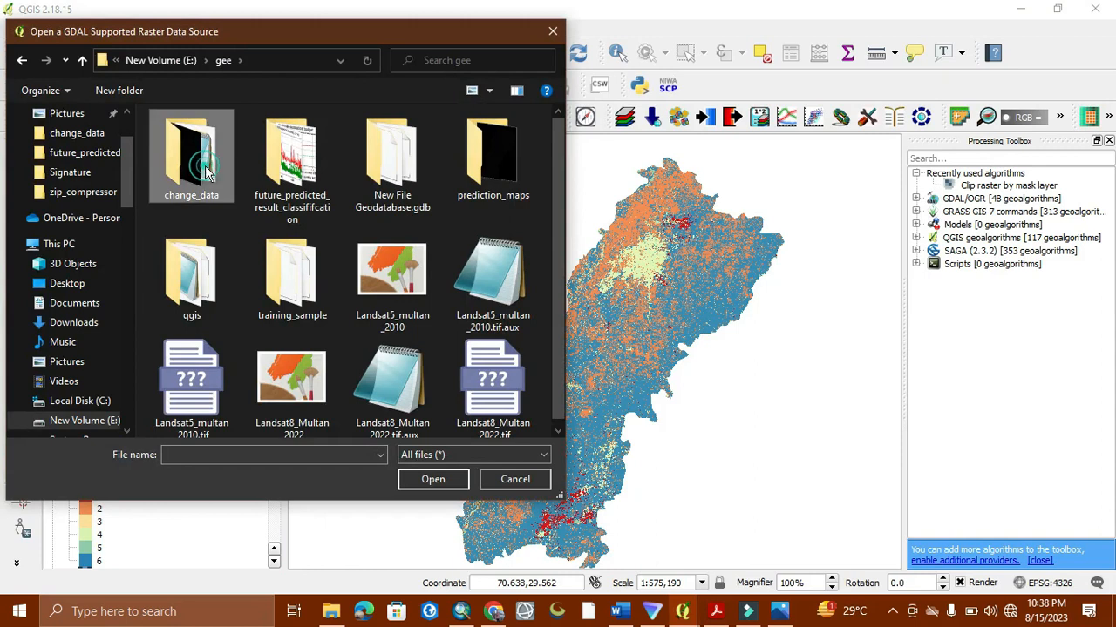
click(194, 194)
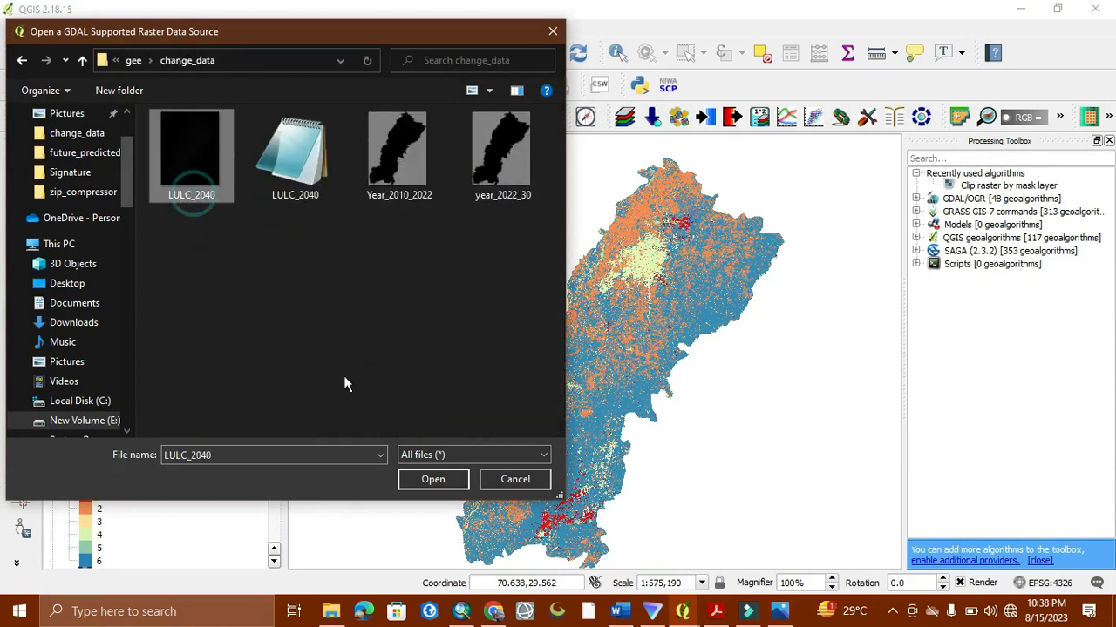
click(433, 480)
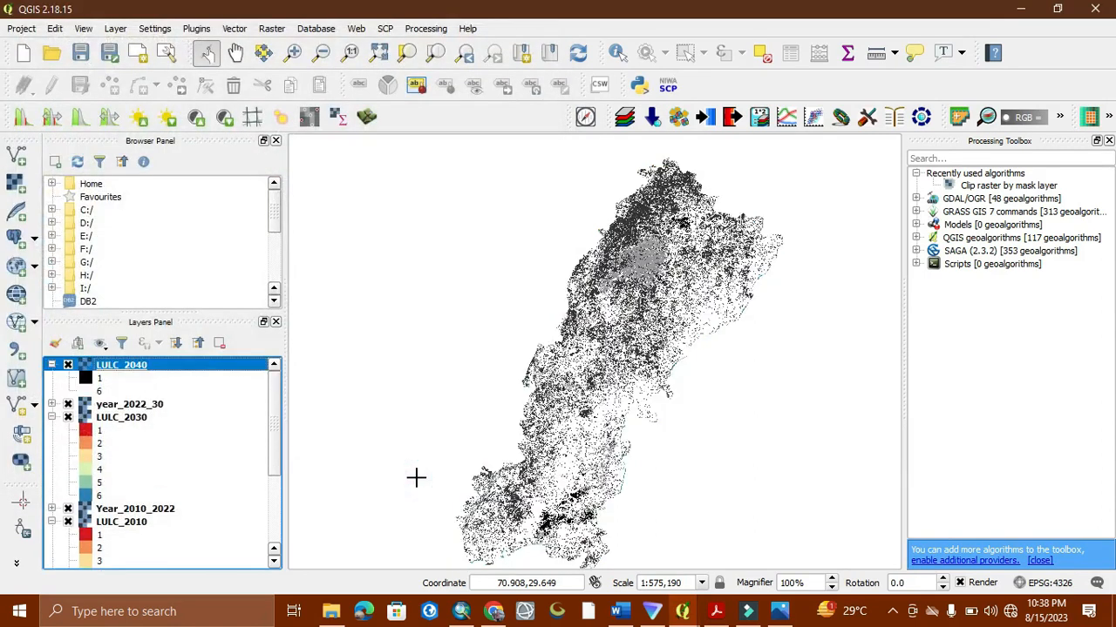
Step: Style the LULC_2040 layer as singleband pseudocolor with the Spectral ramp, equal interval mode and 6 classes
right_click(132, 373)
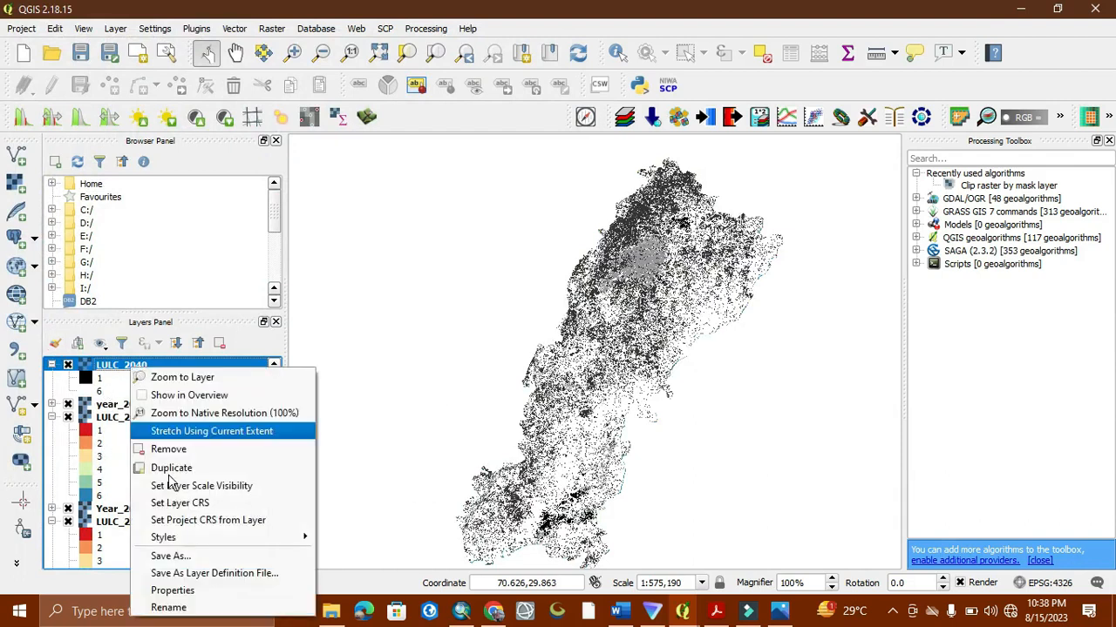
click(164, 587)
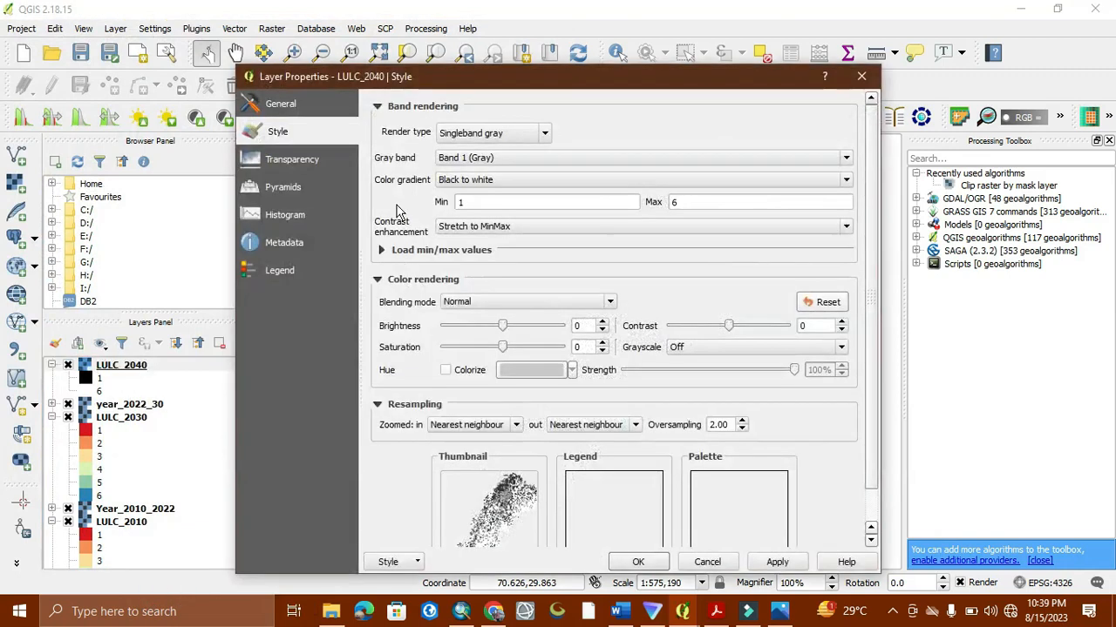
click(471, 134)
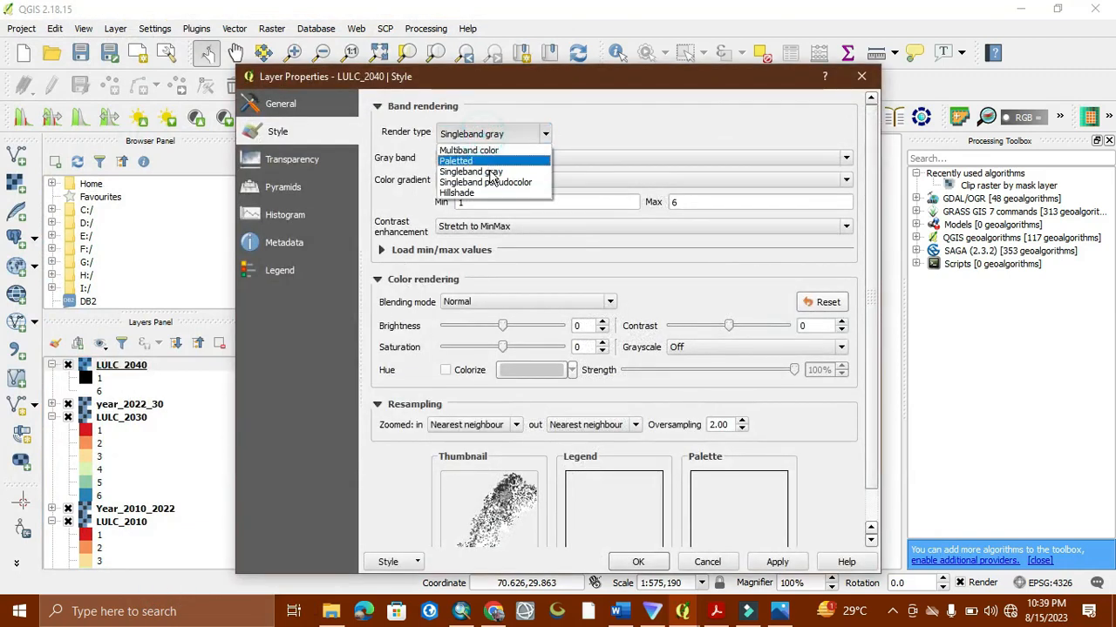
click(488, 184)
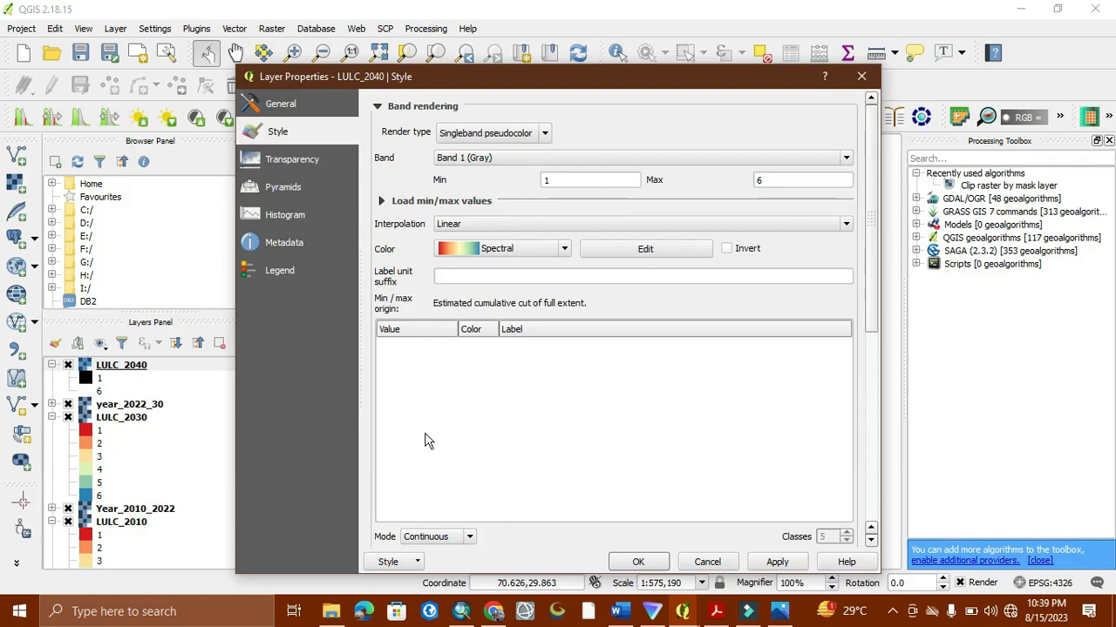
click(469, 537)
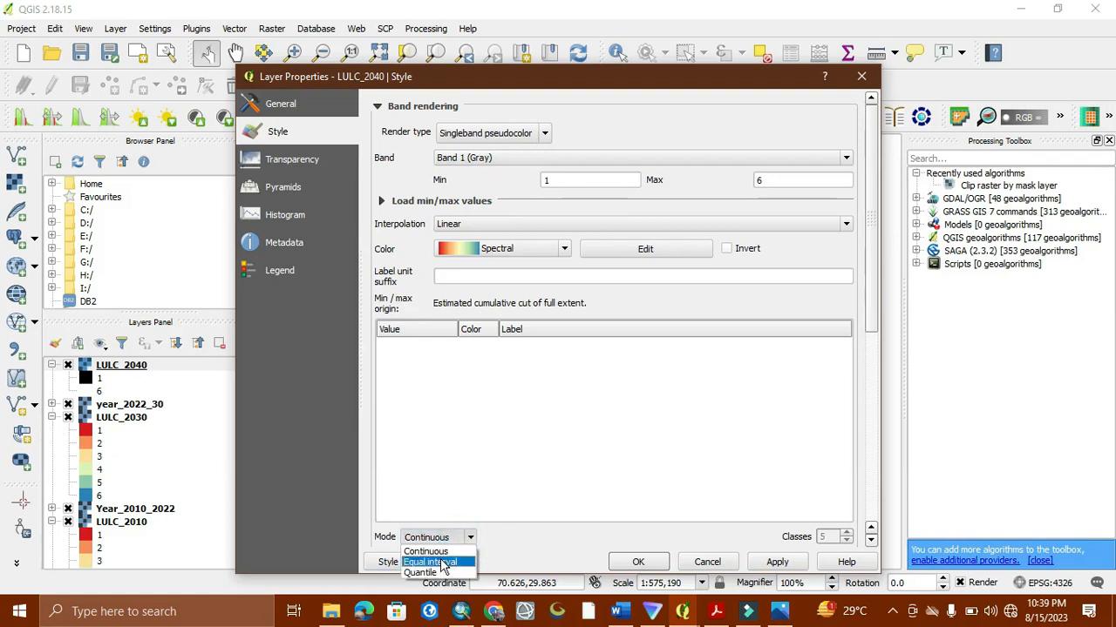
click(438, 559)
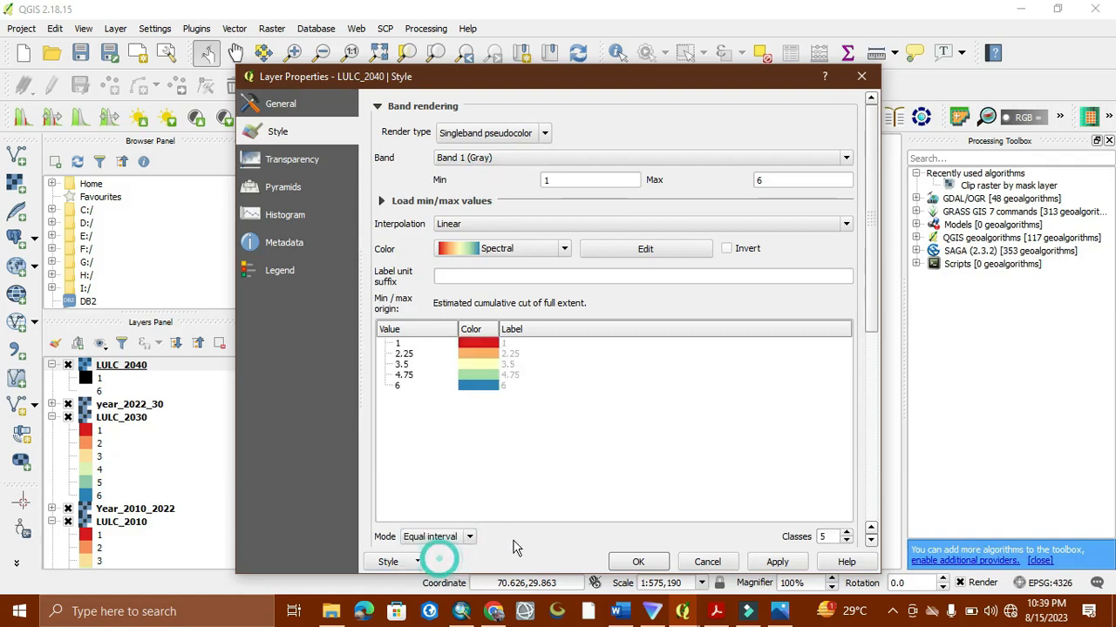
click(845, 533)
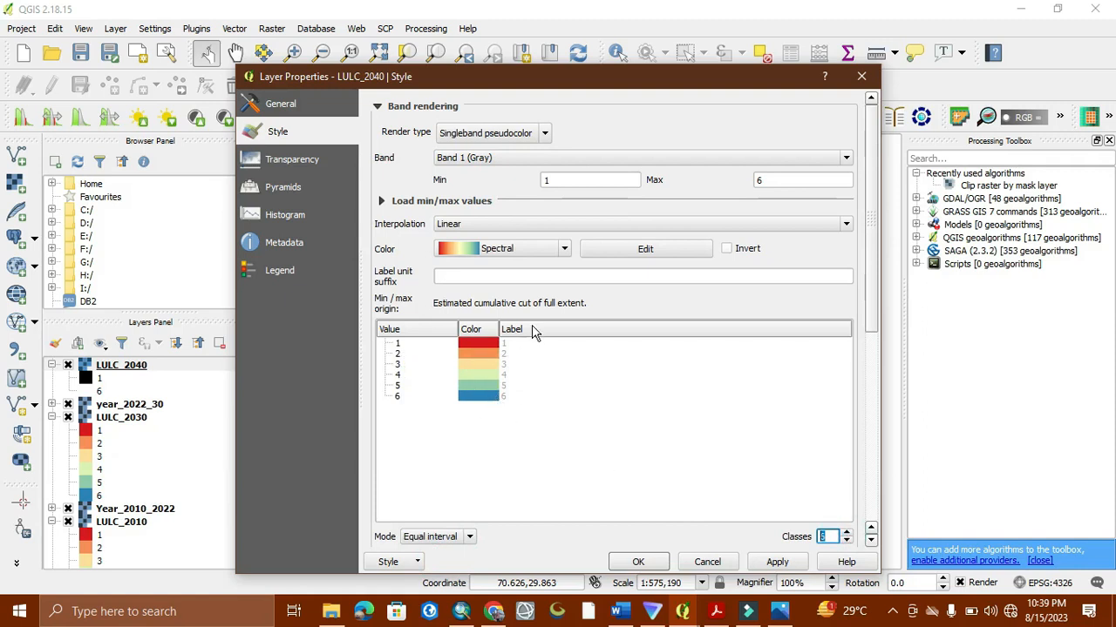
click(638, 561)
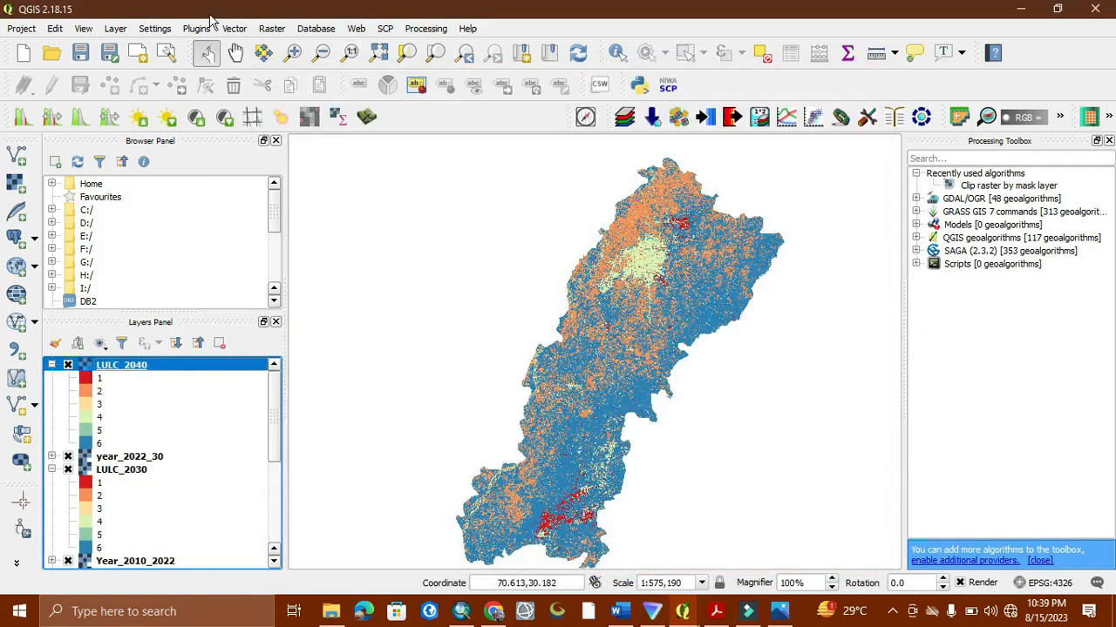
Step: Start MOLUSCE and assign LULC_2030 as the initial raster and LULC_2040 as the final raster
click(113, 29)
mouse_move(154, 28)
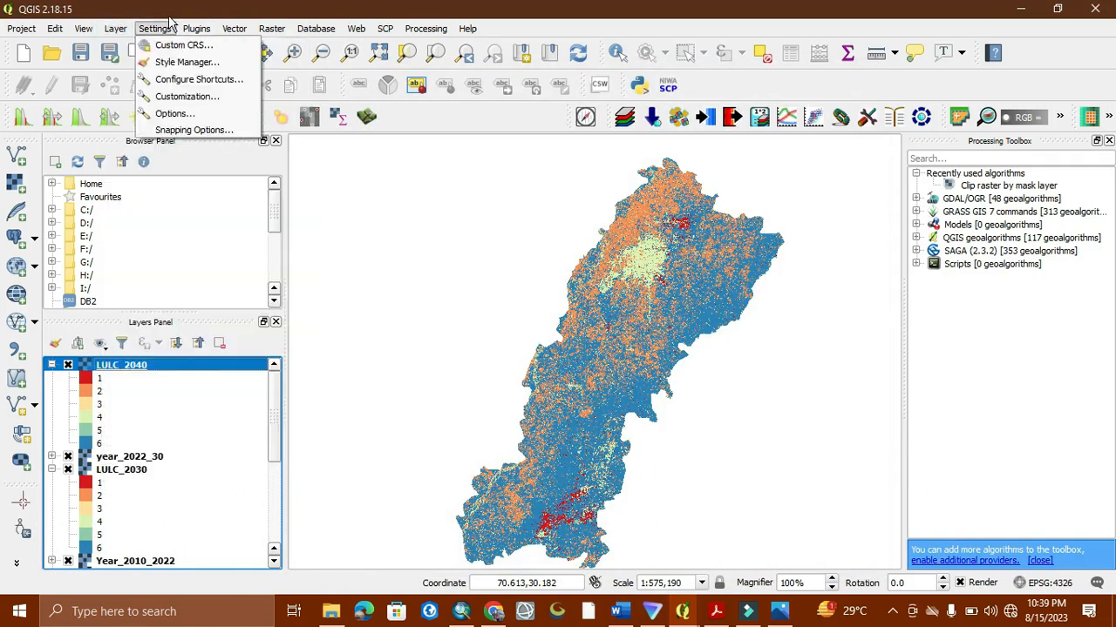
mouse_move(235, 32)
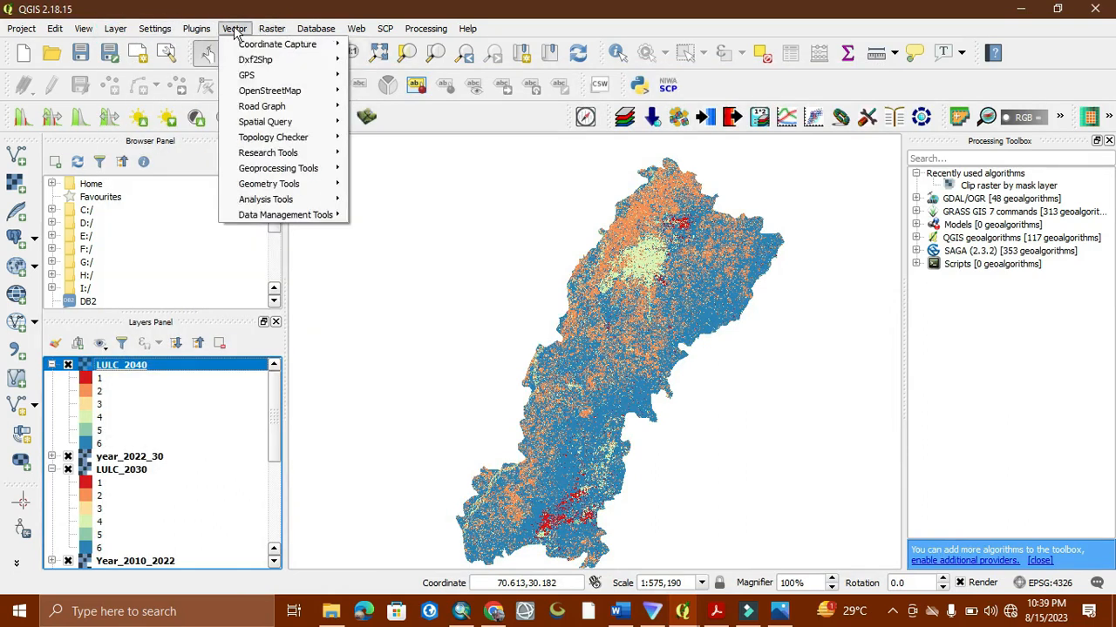
mouse_move(275, 29)
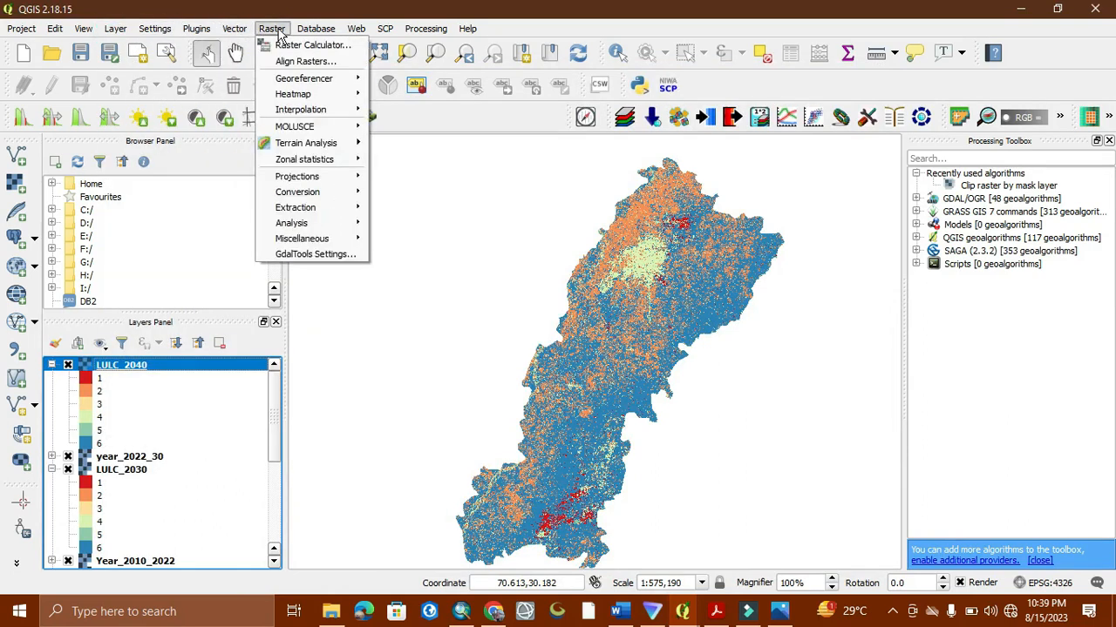
click(312, 127)
click(380, 128)
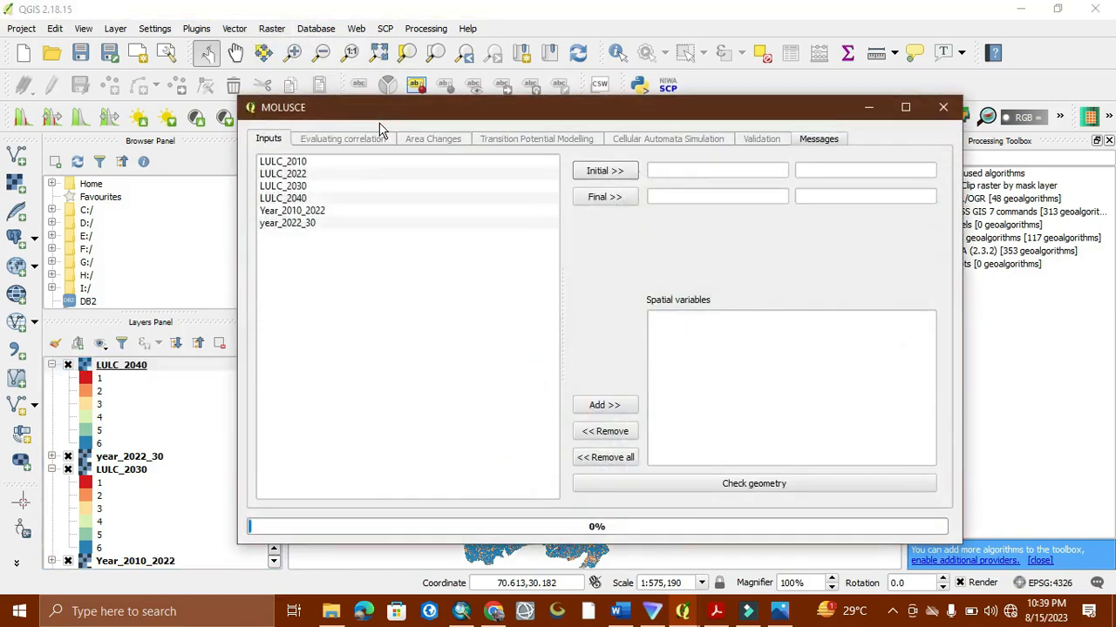
click(298, 186)
click(606, 171)
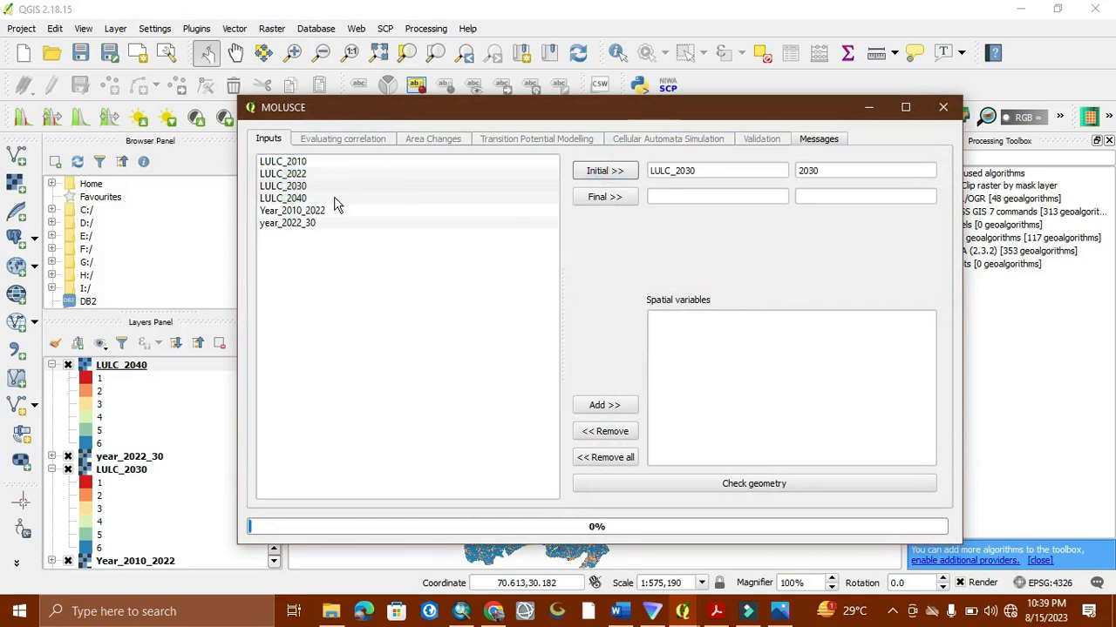
click(289, 199)
click(598, 197)
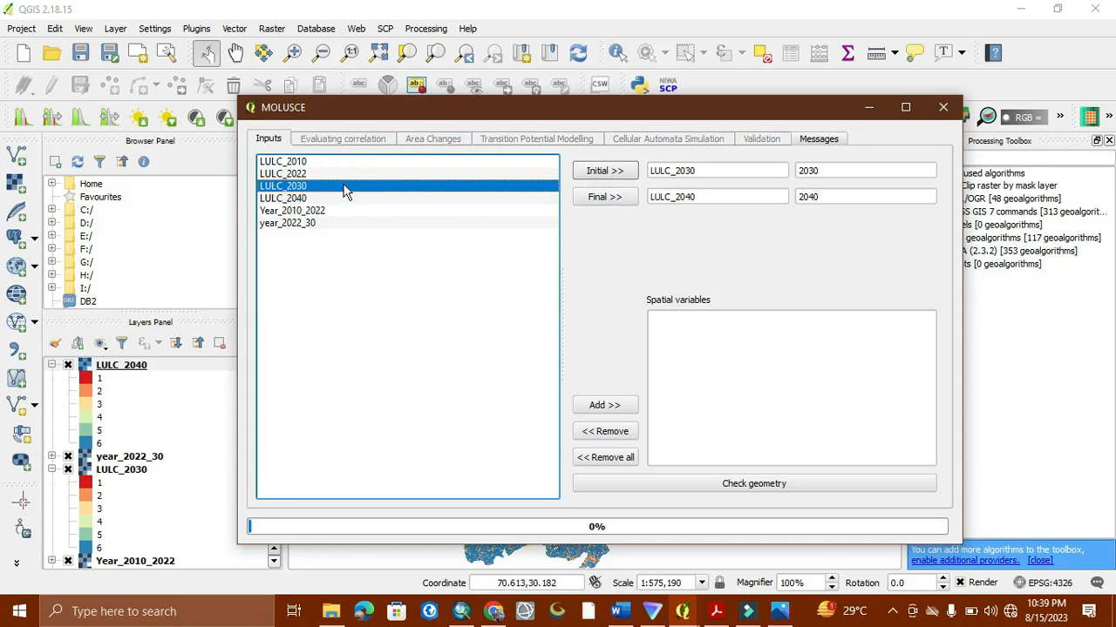
Step: Add LULC_2030 and LULC_2040 as spatial variables and check that the raster geometries match
key(shift+Down)
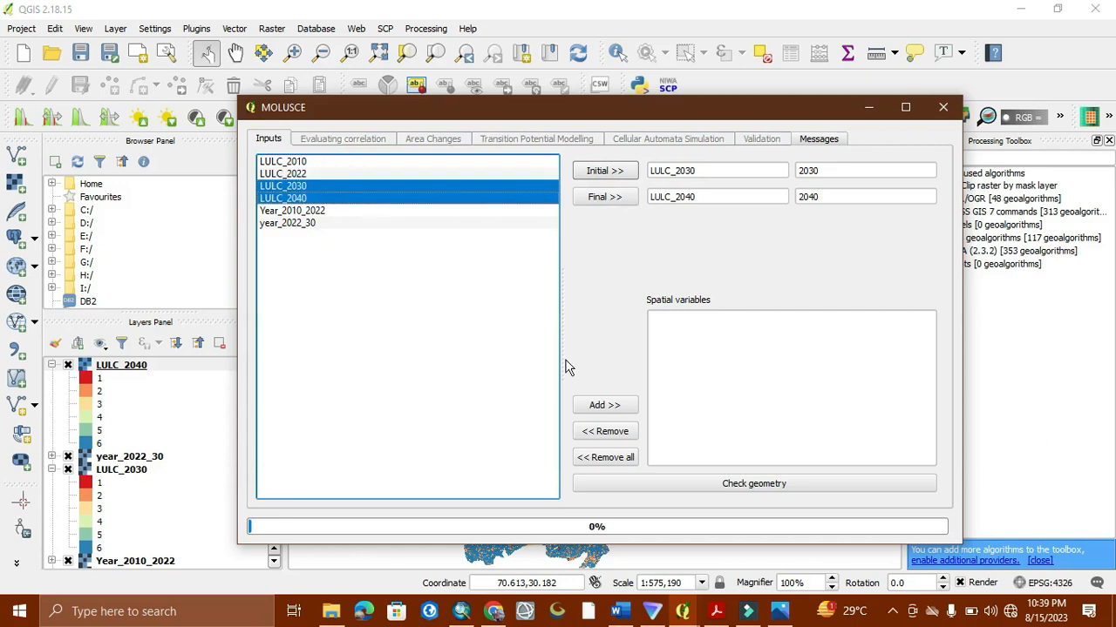
click(618, 410)
click(697, 319)
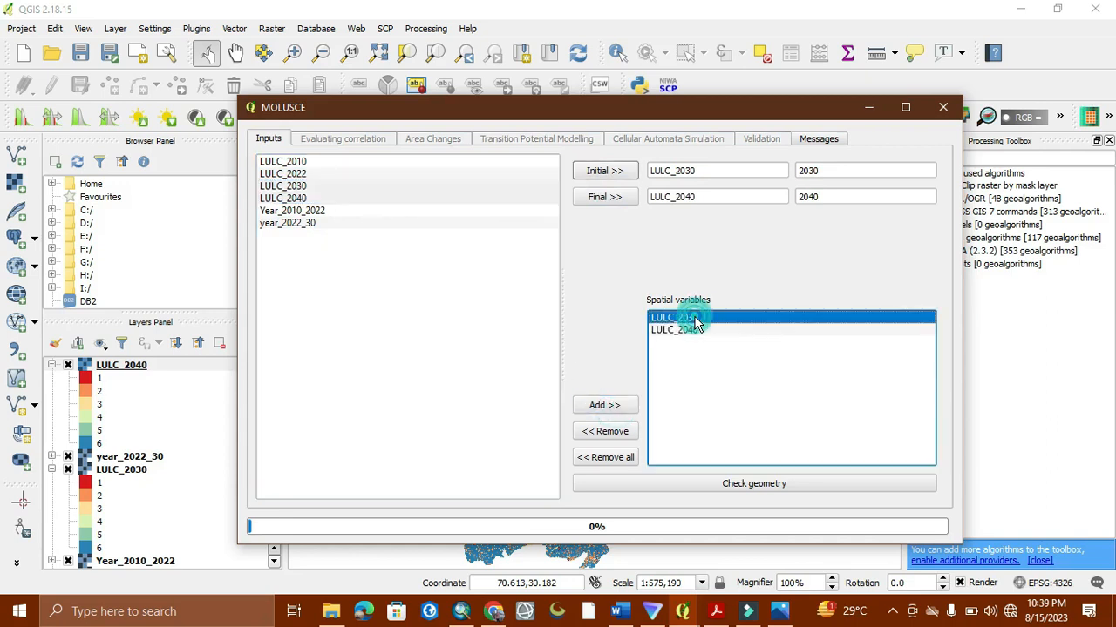
click(662, 484)
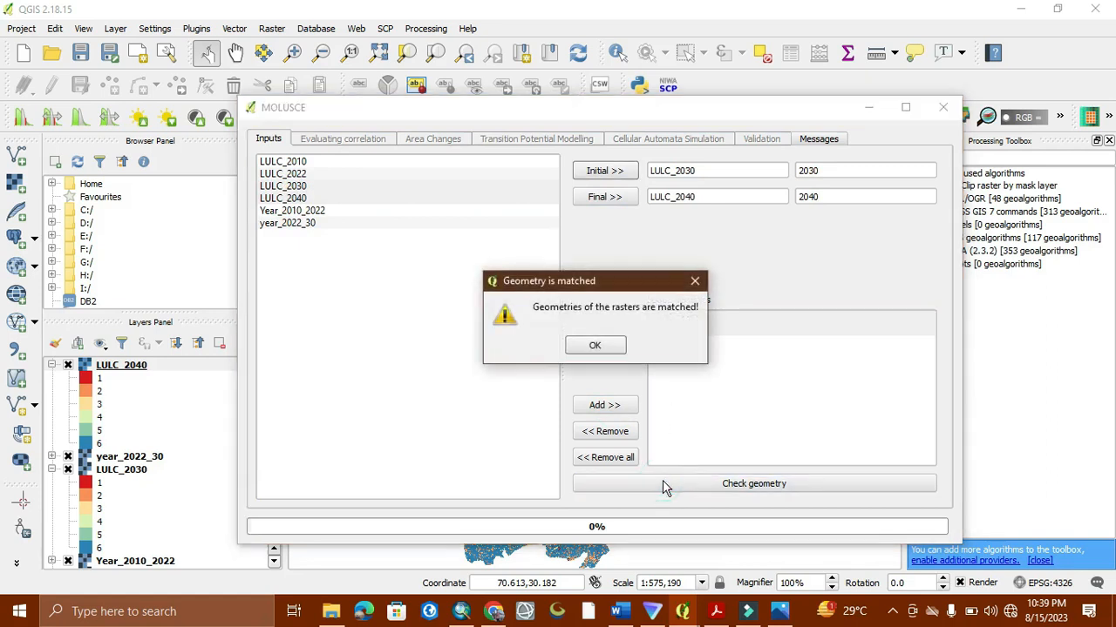
click(616, 349)
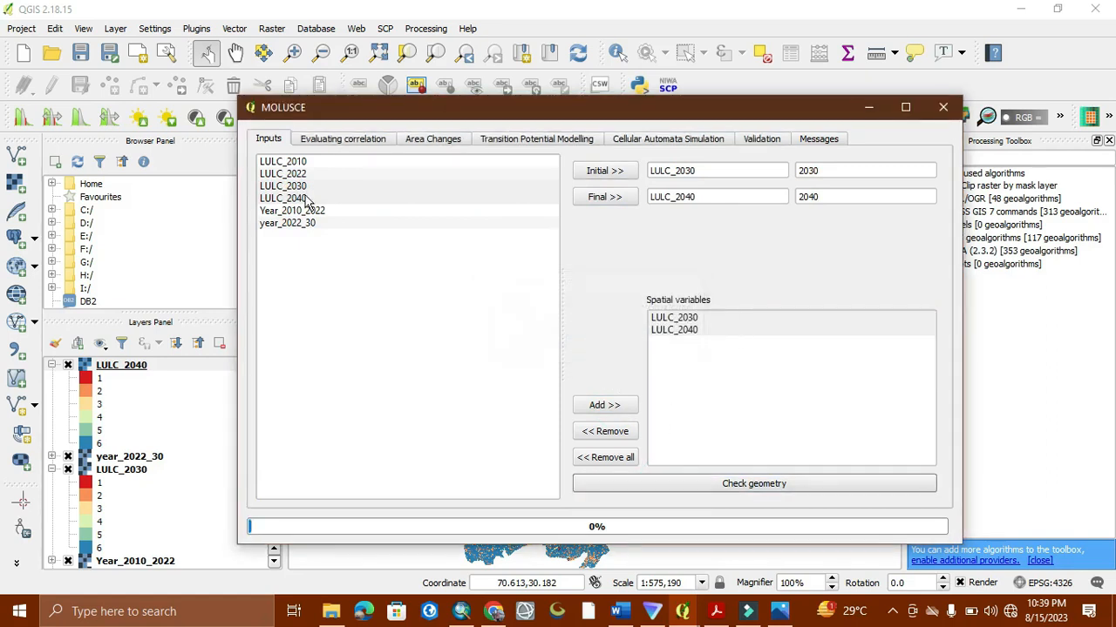
Step: Evaluate Pearson's correlation for all rasters, and compute the area change class statistics and transition matrix in raster units
click(324, 140)
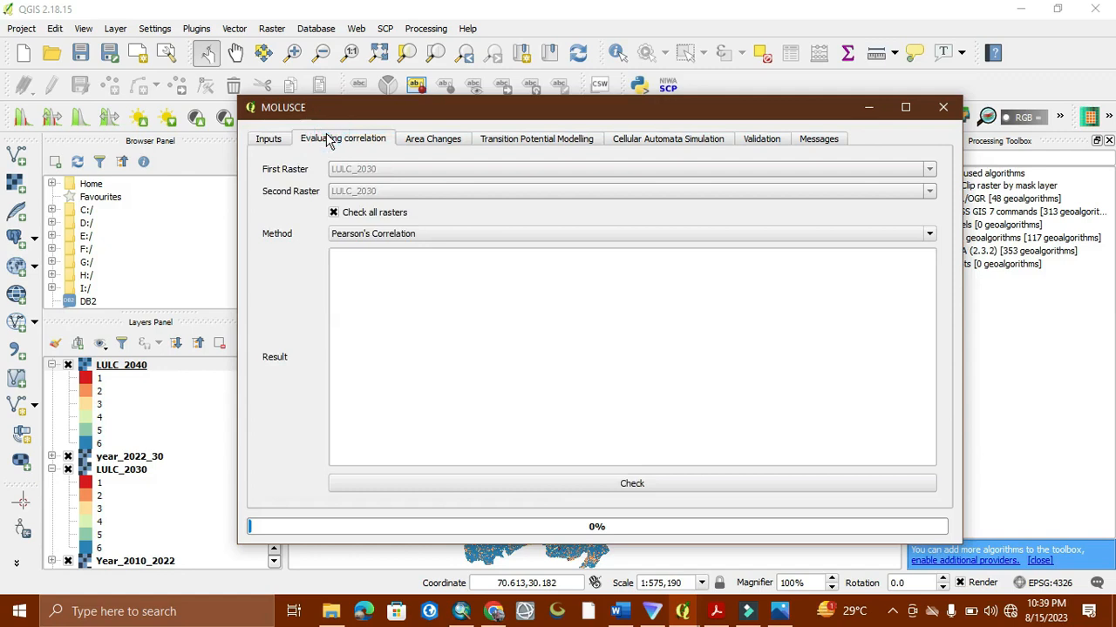
click(520, 484)
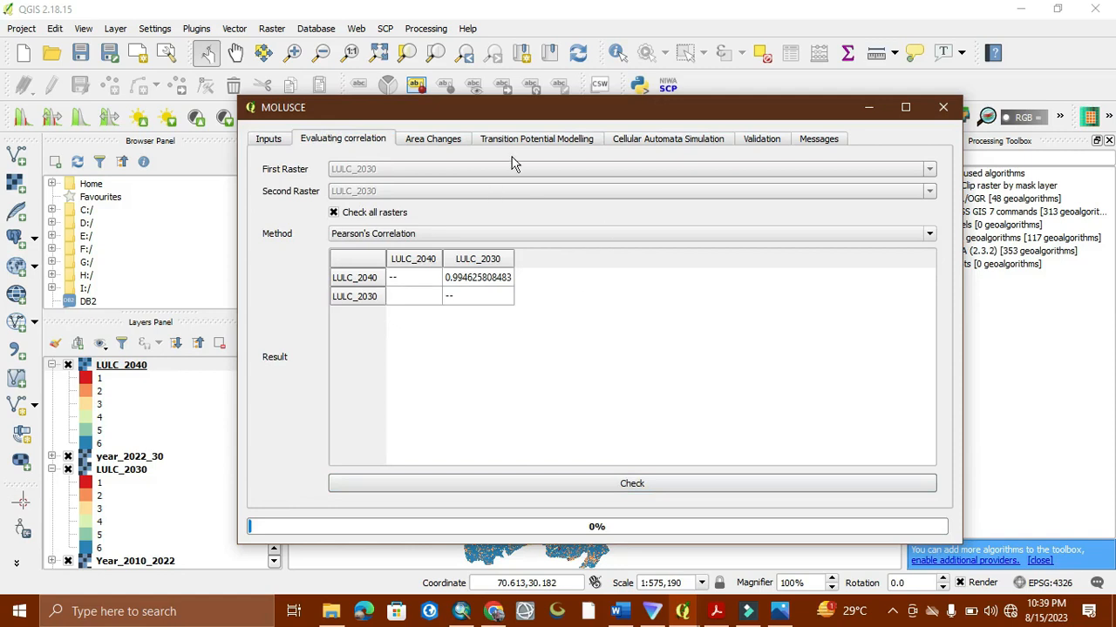
click(456, 142)
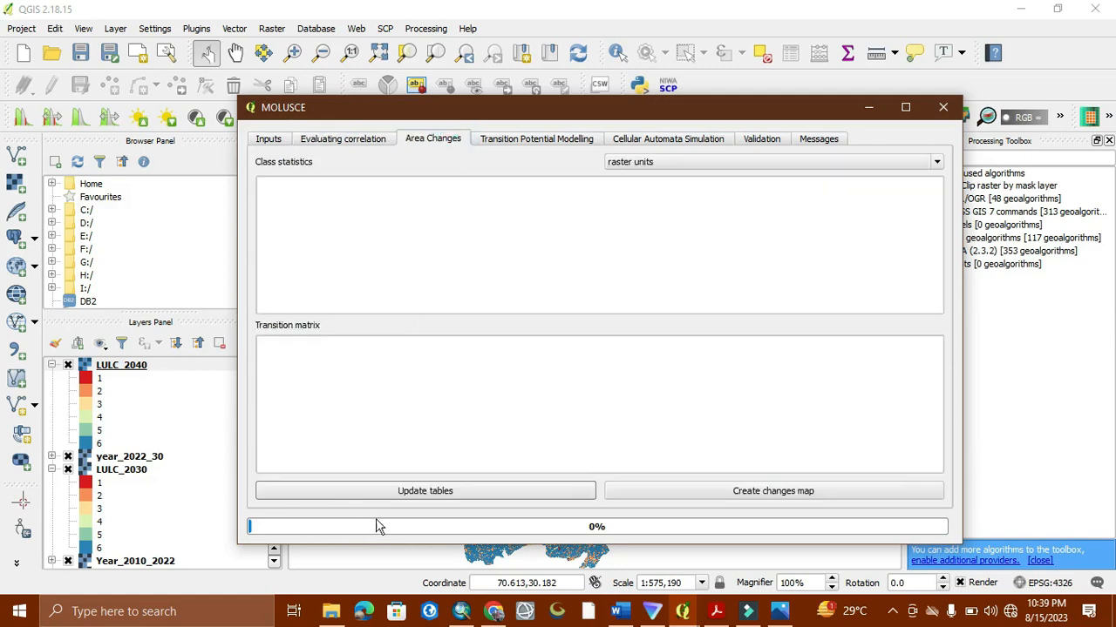
click(376, 494)
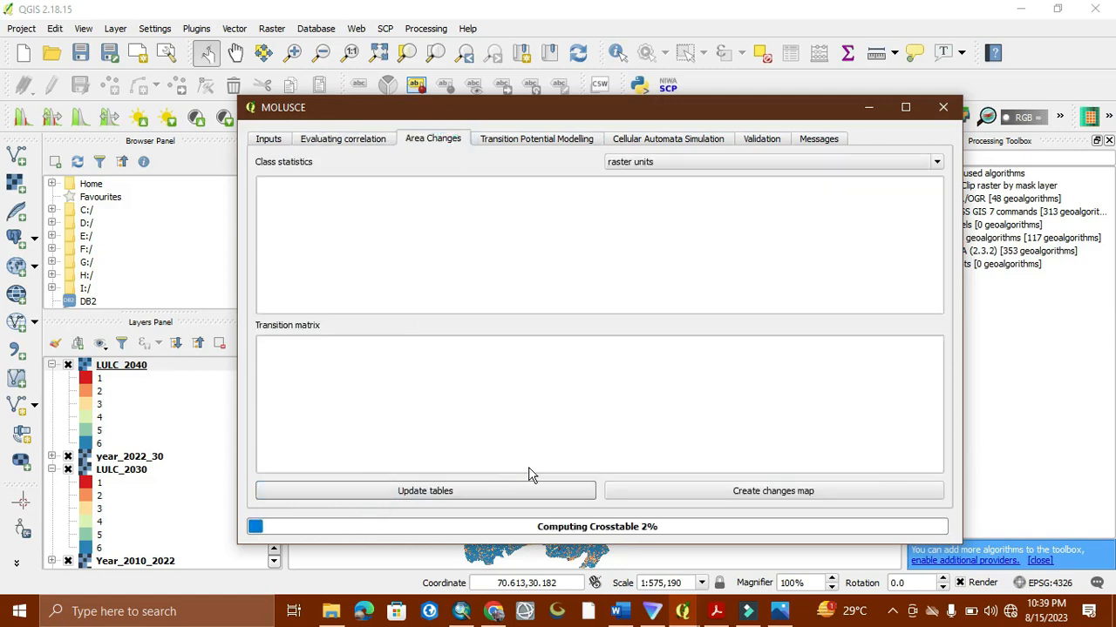